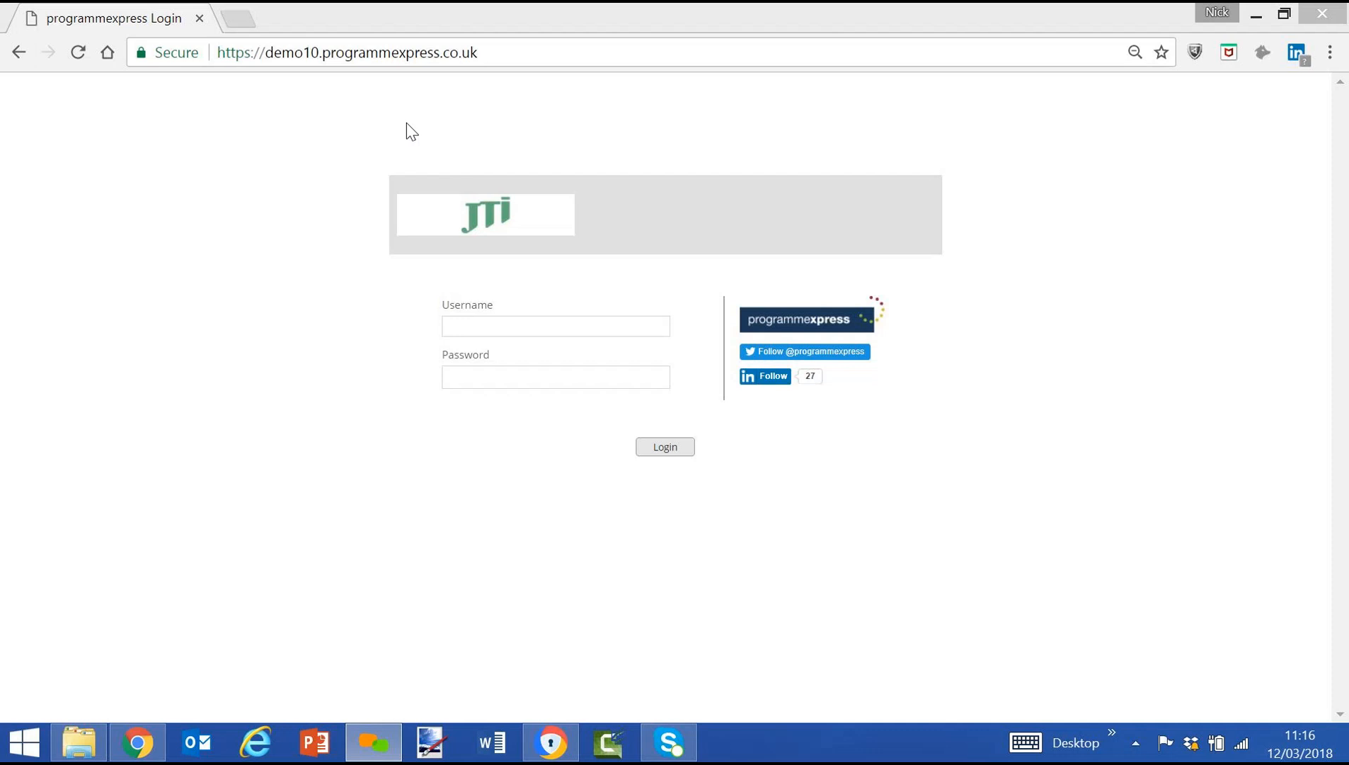
# Log in to the demo site with the username pe_admin and the account password.
pyautogui.click(556, 327)
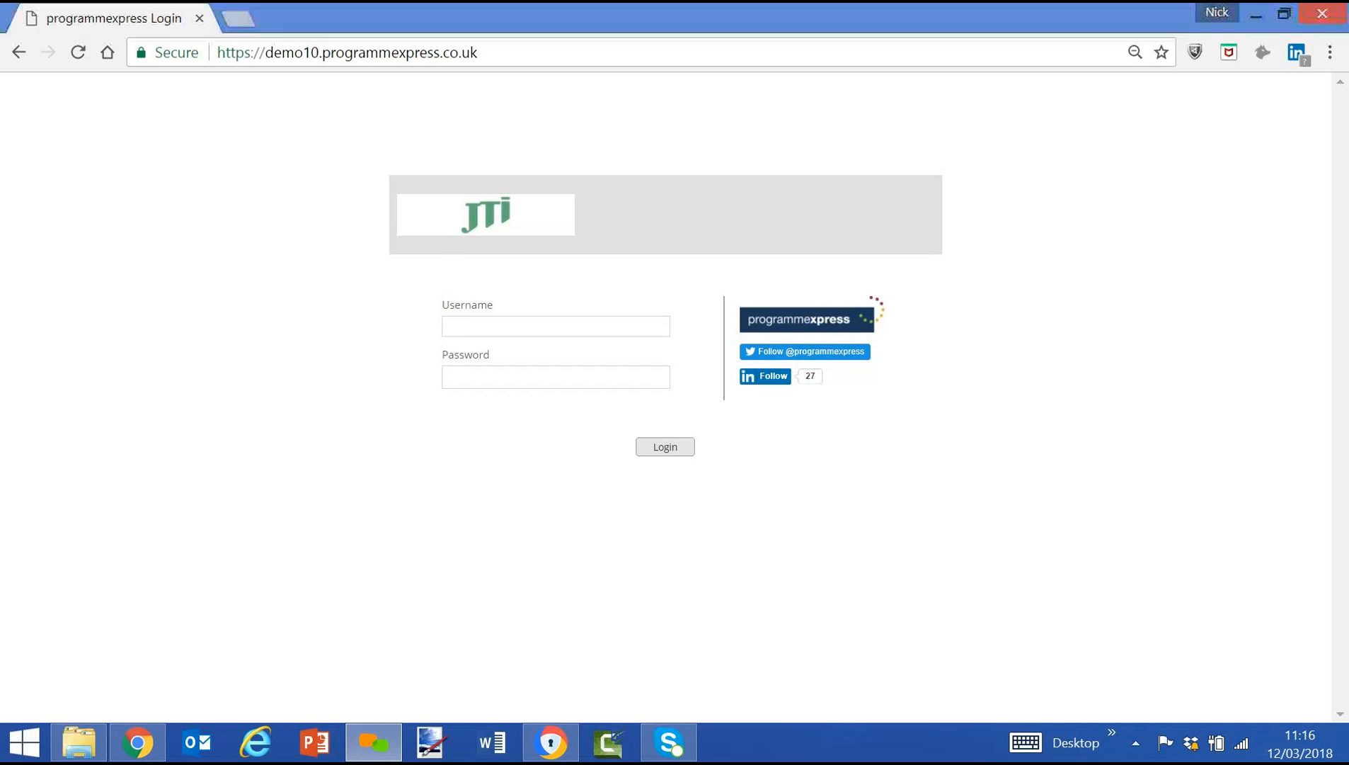
pyautogui.write('pe')
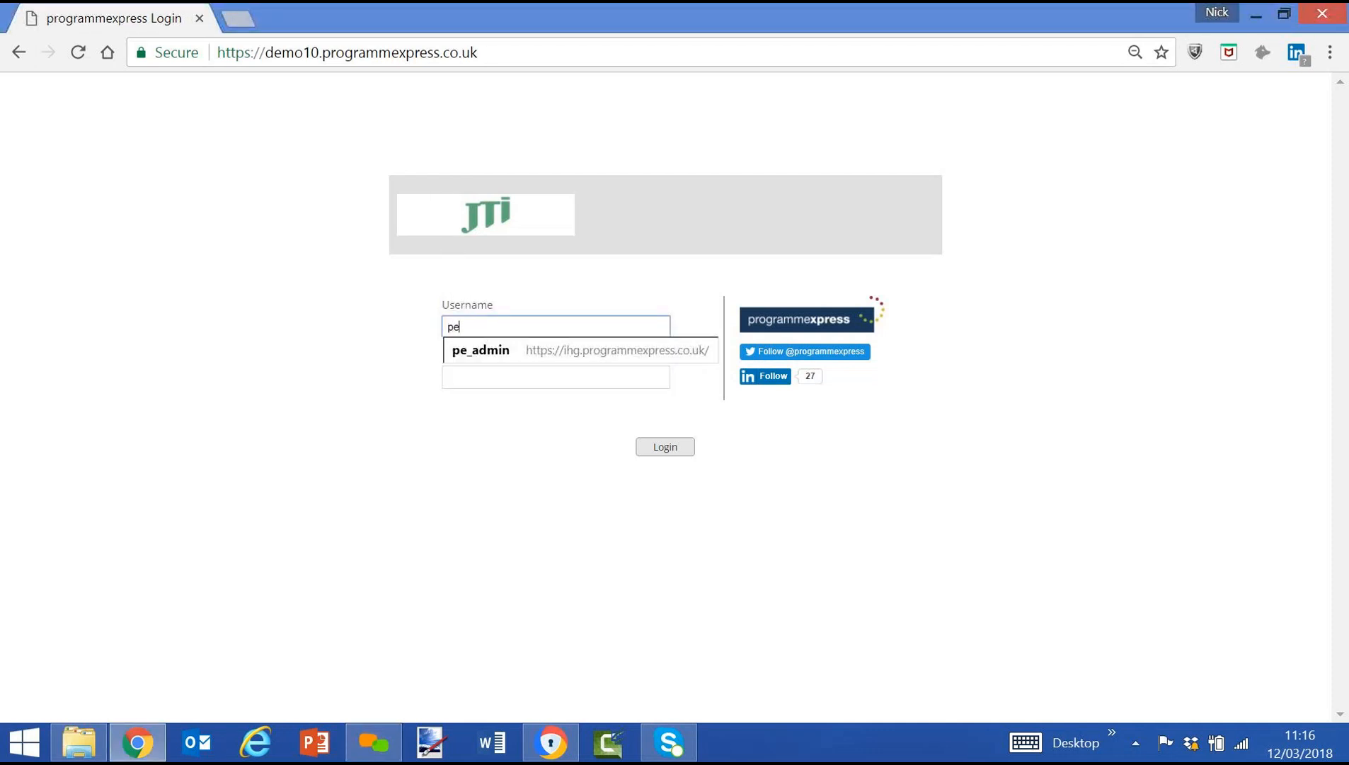
pyautogui.write('_admin')
pyautogui.press('Tab')
pyautogui.write('*****')
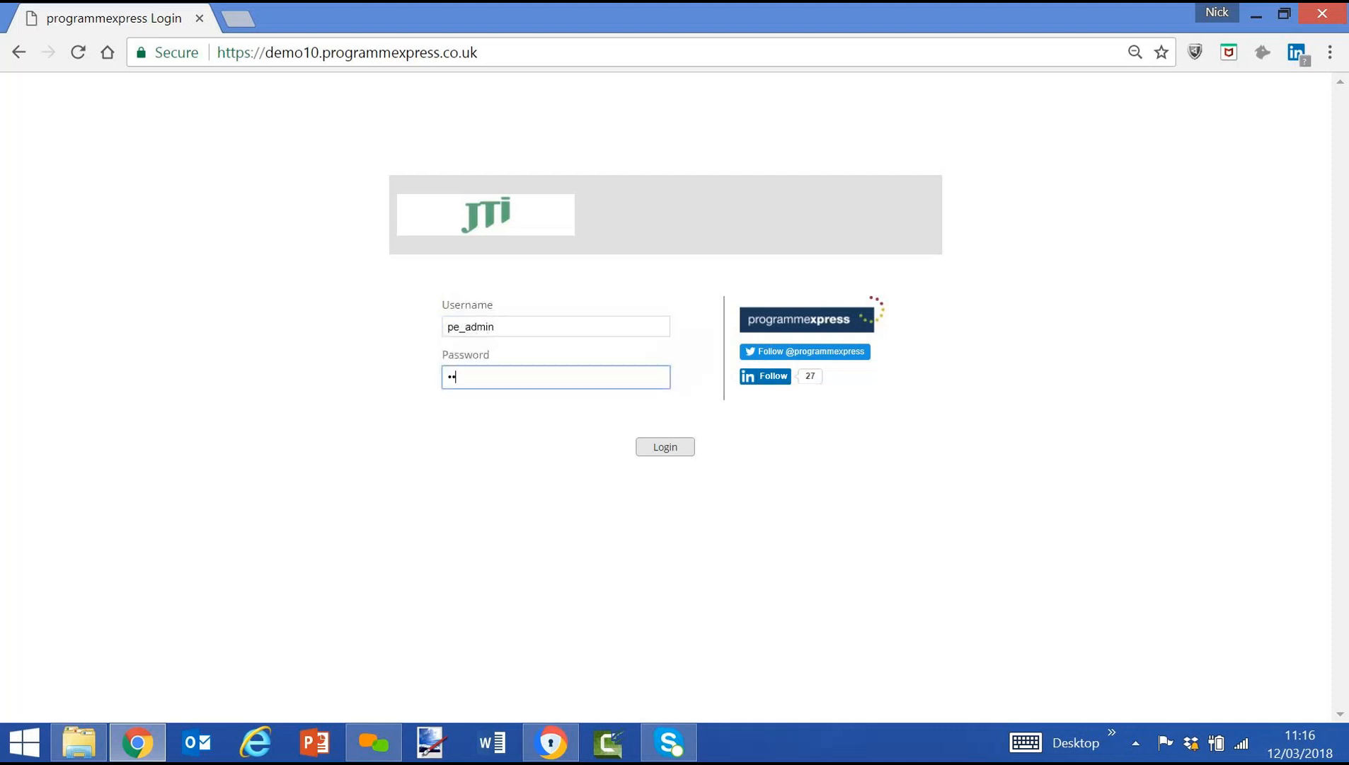
pyautogui.write('********')
pyautogui.press('Return')
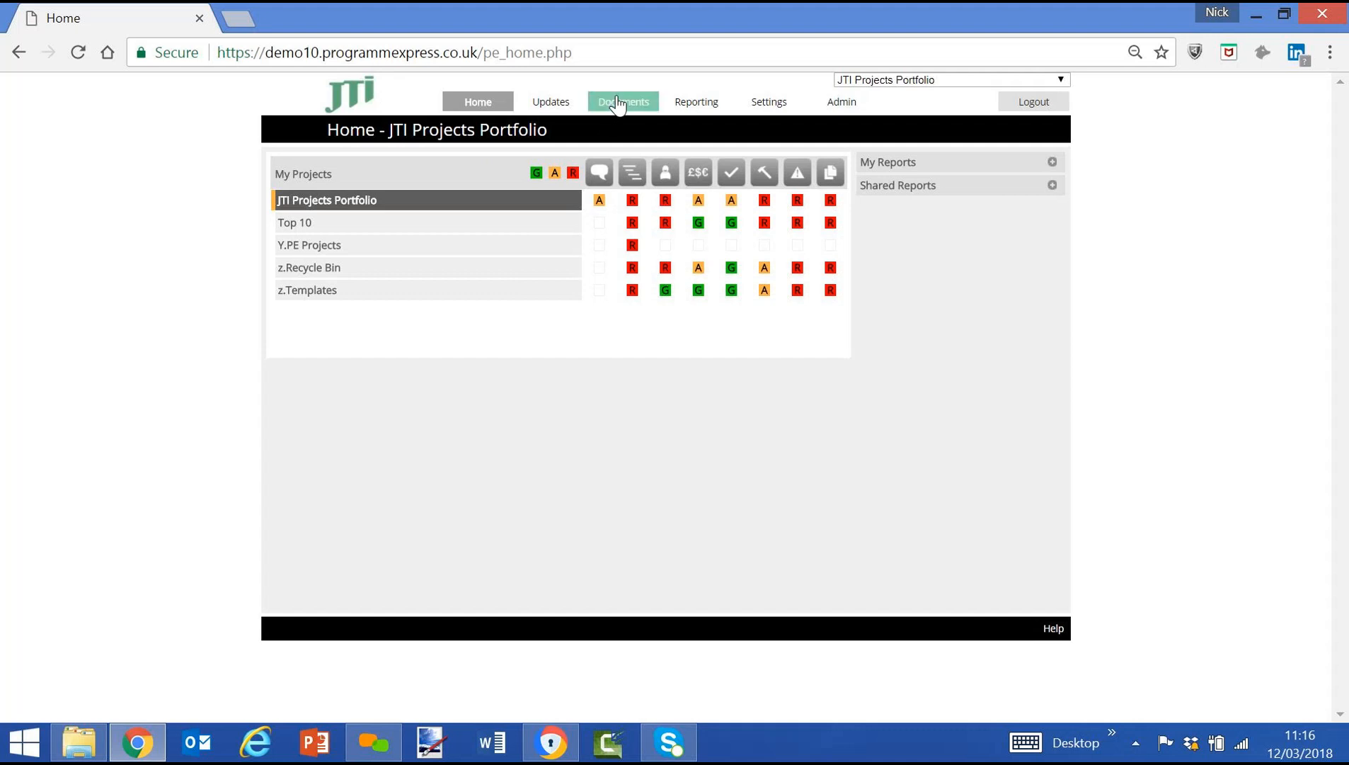
# Expand the JTI Projects Portfolio and its Digital Marketing, Advertising and Direct Marketing programmes to review the status of their projects.
pyautogui.moveTo(557, 108)
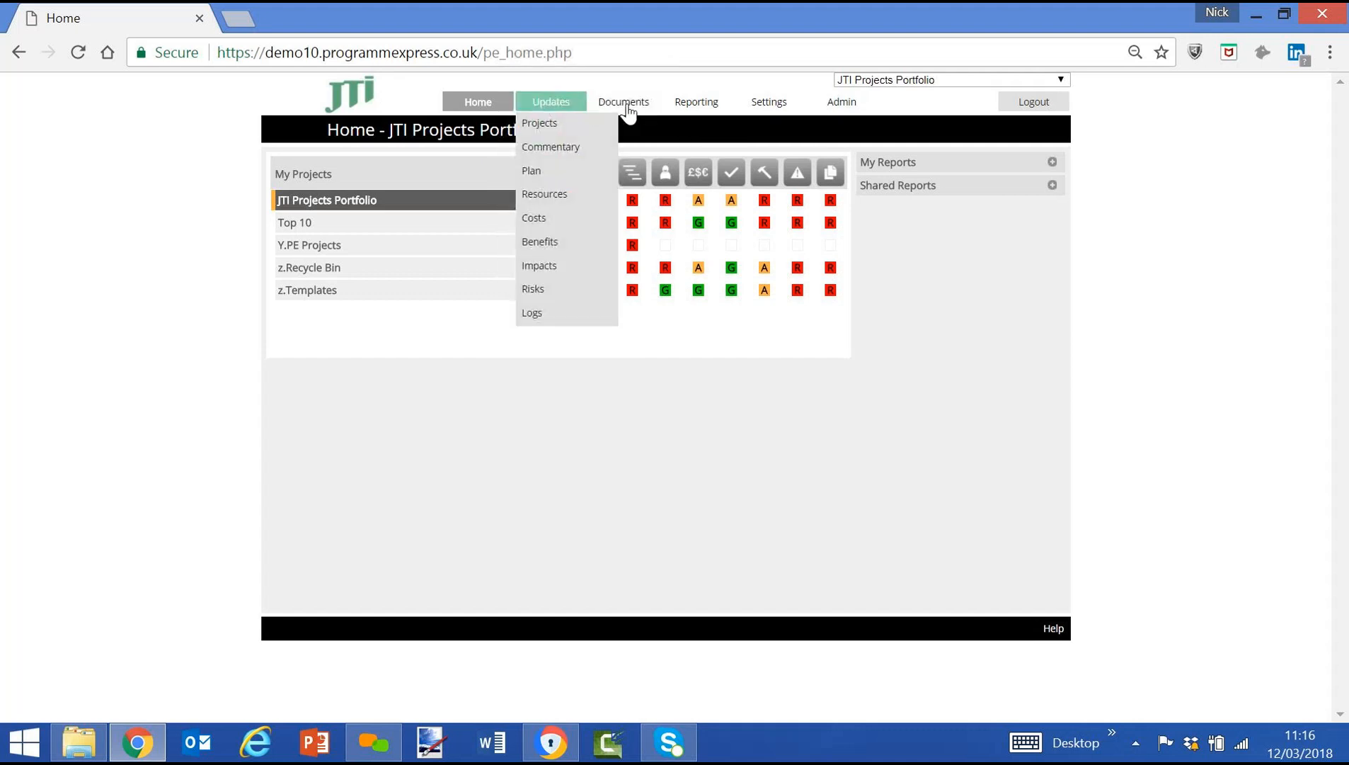
pyautogui.moveTo(801, 106)
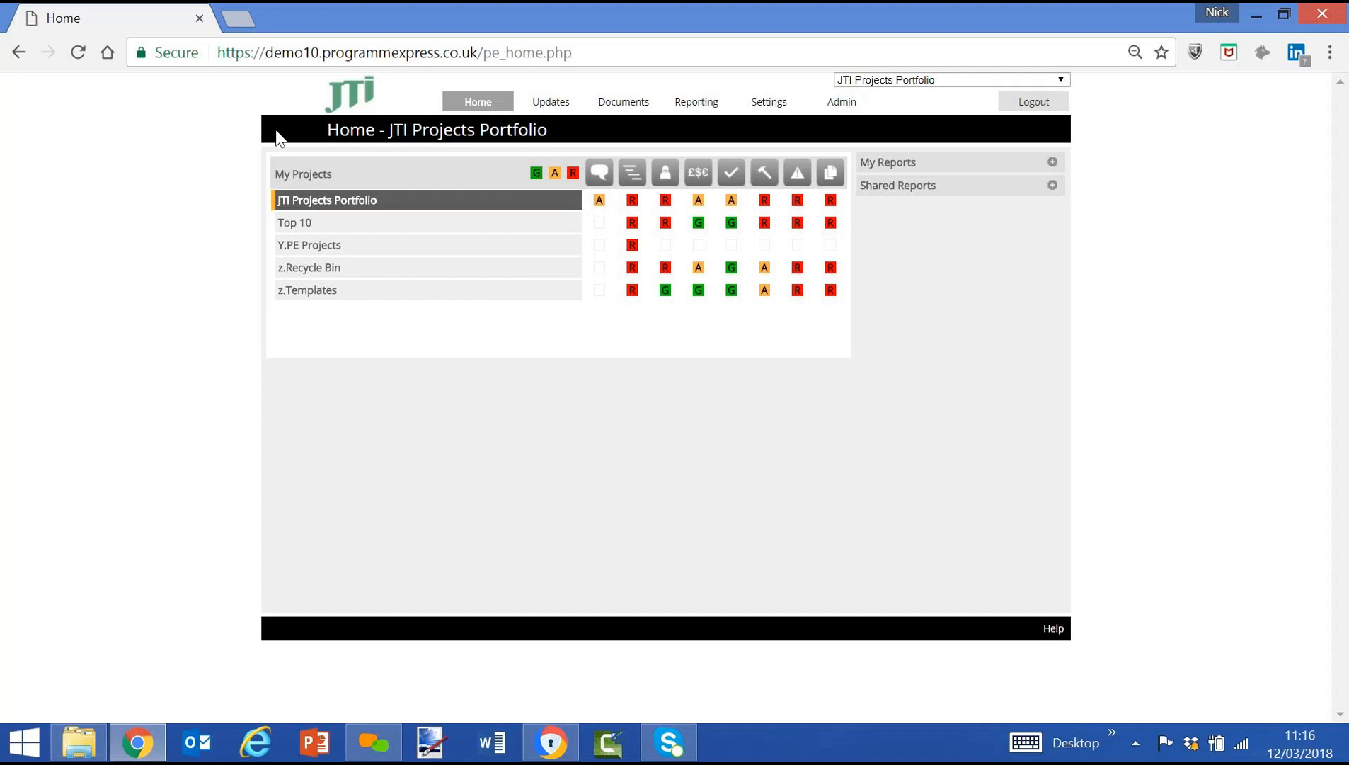
pyautogui.moveTo(322, 206)
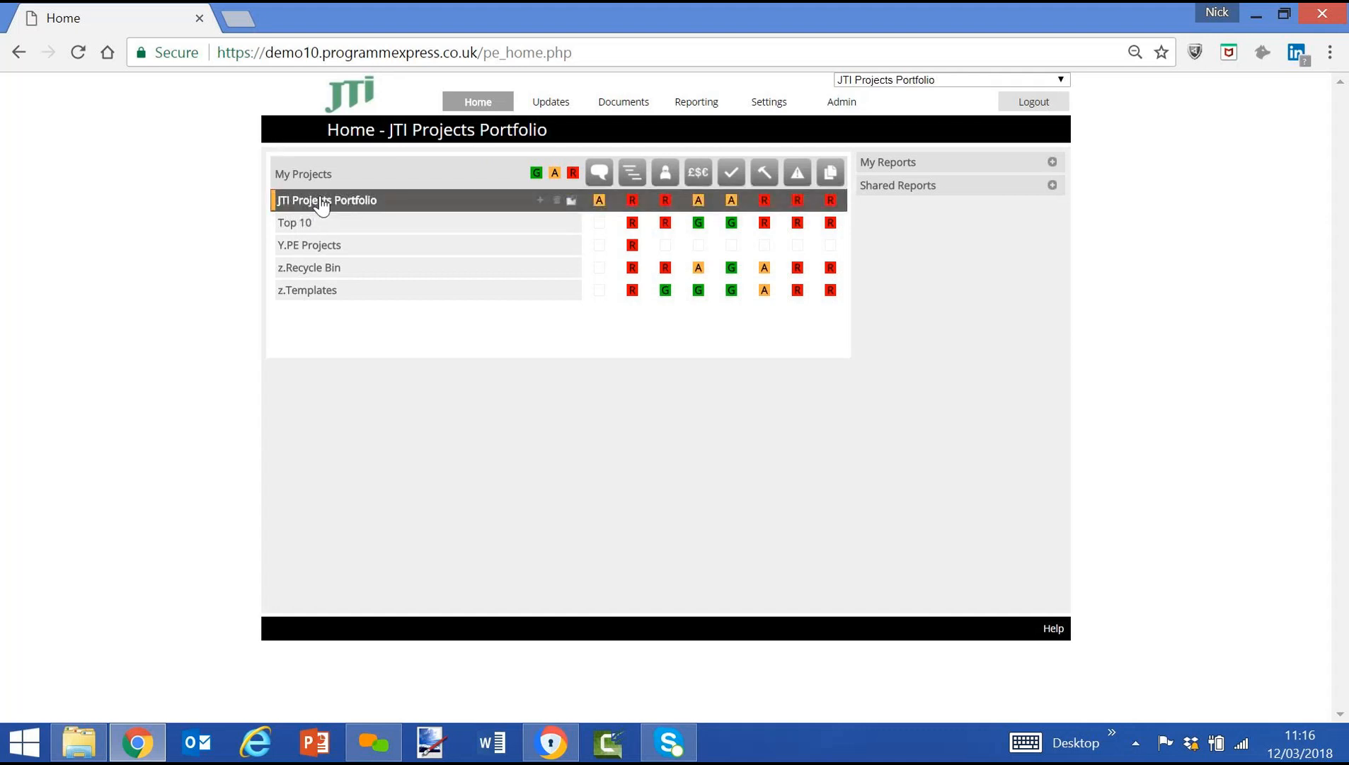
pyautogui.click(321, 203)
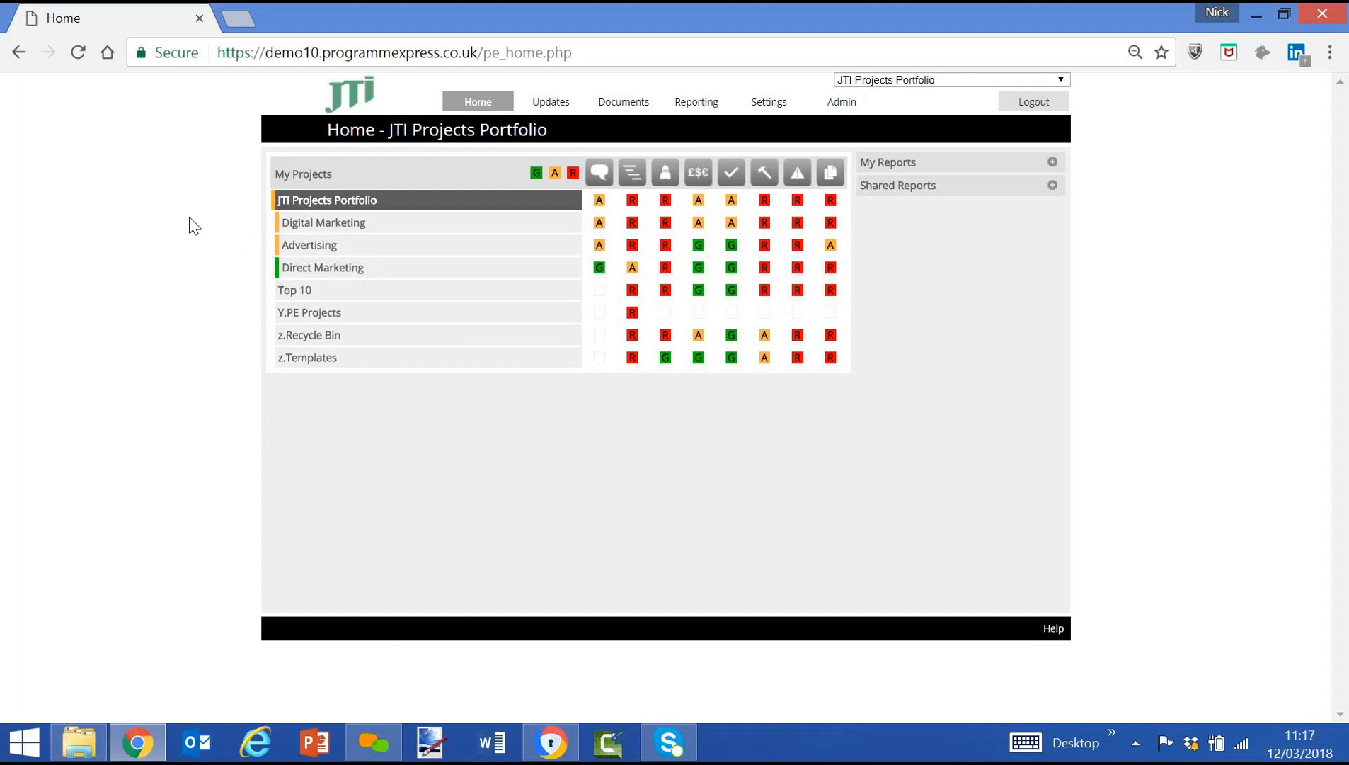
pyautogui.click(322, 224)
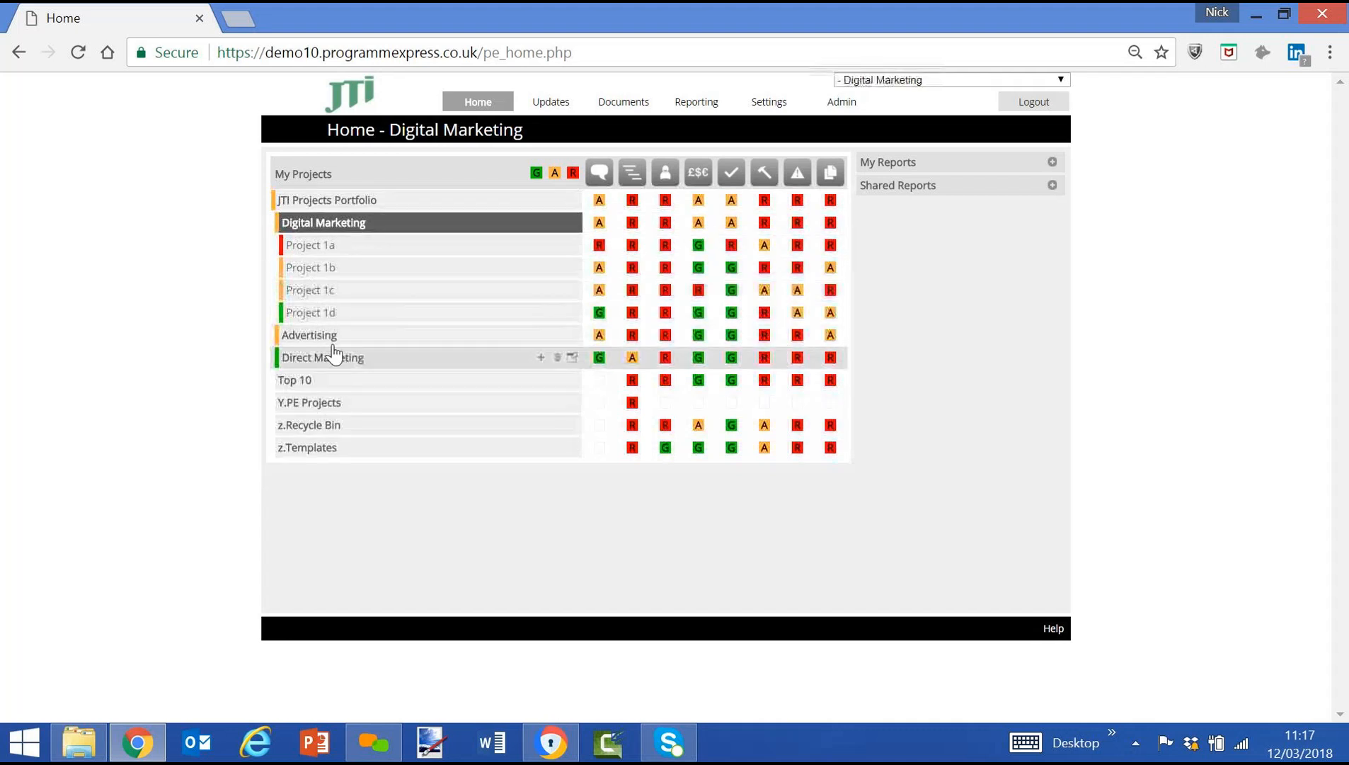
pyautogui.click(331, 340)
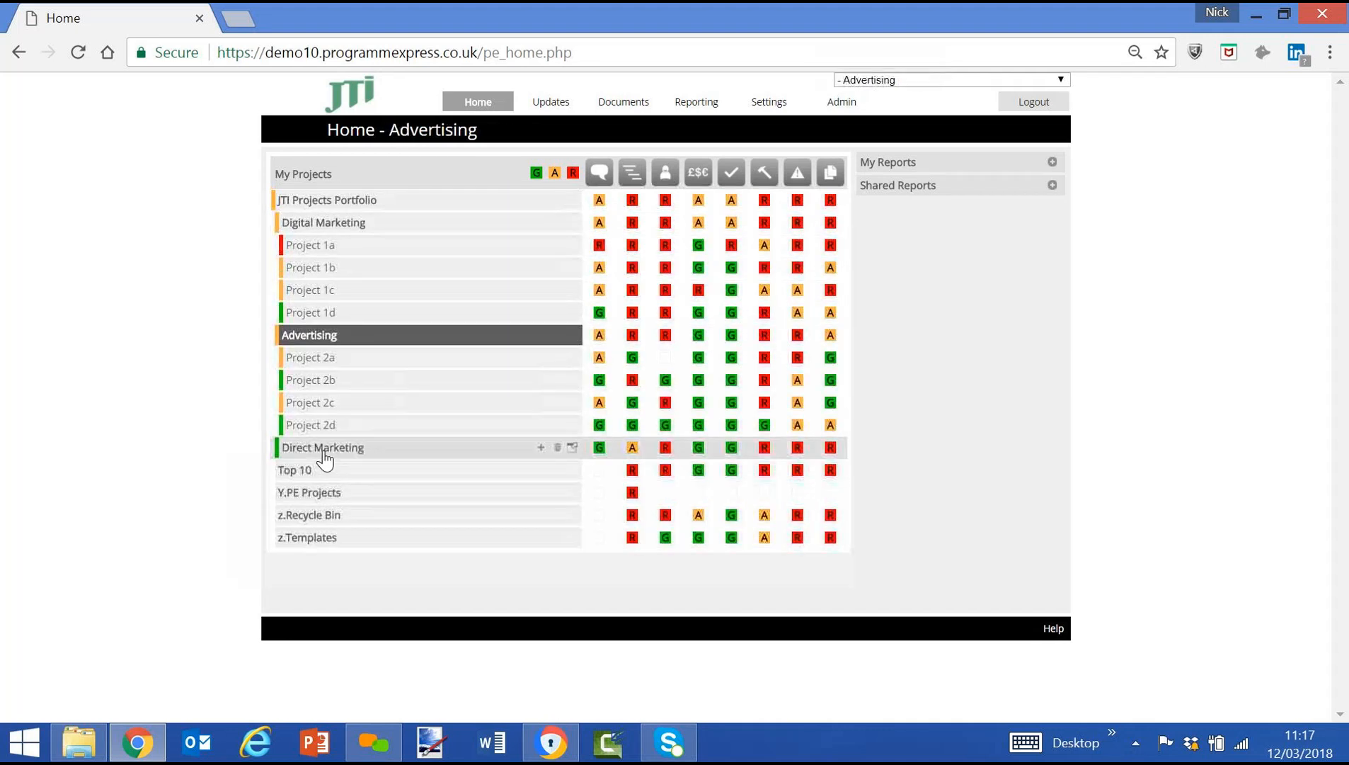
pyautogui.click(320, 452)
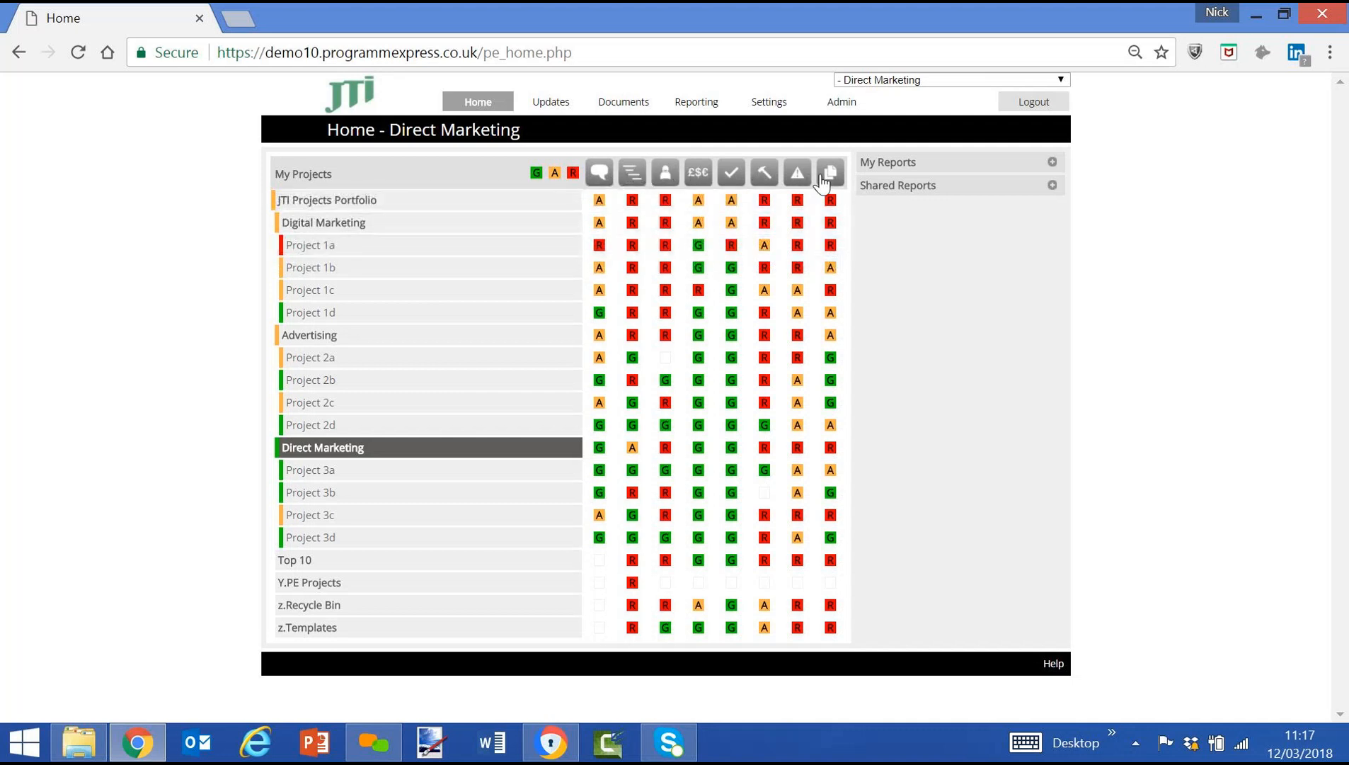
pyautogui.moveTo(552, 110)
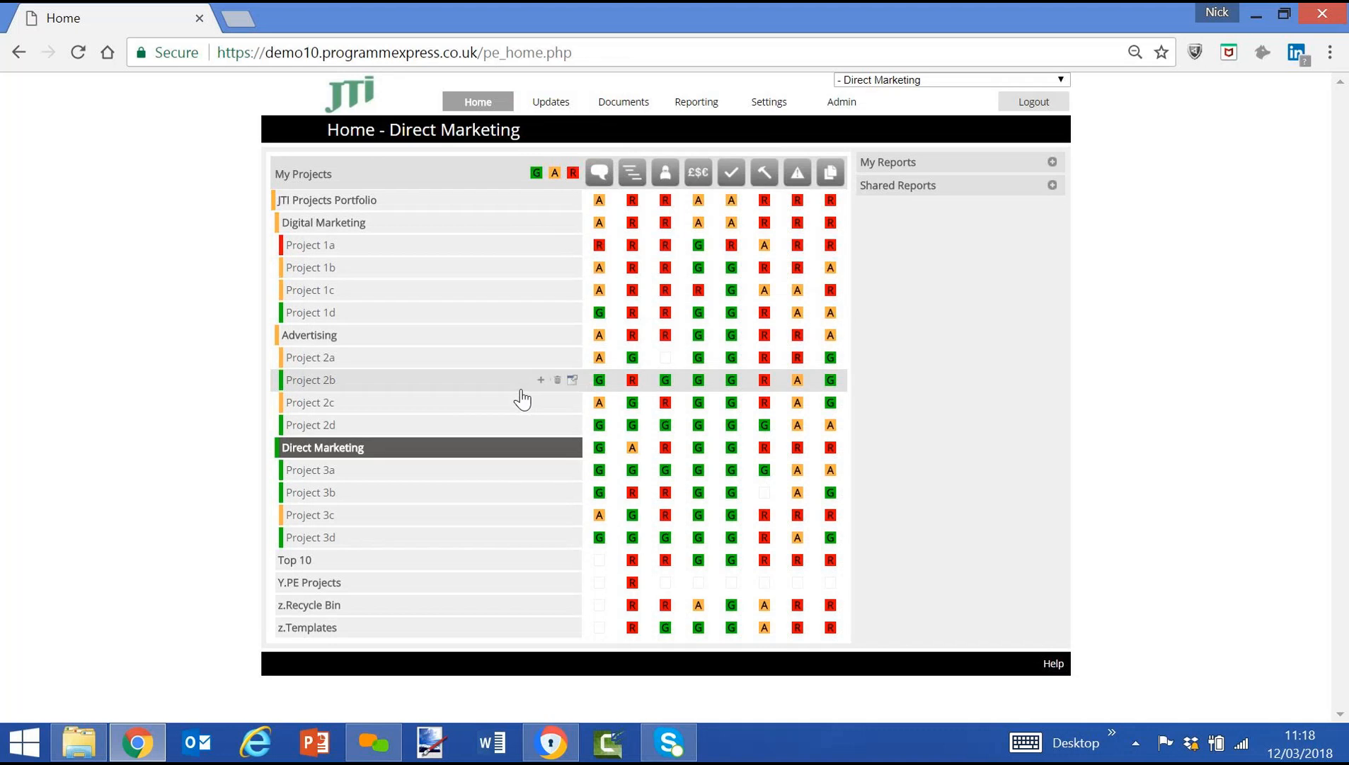
# Open the project commentary of Project 1a and set its Overall status to Amber.
pyautogui.click(344, 247)
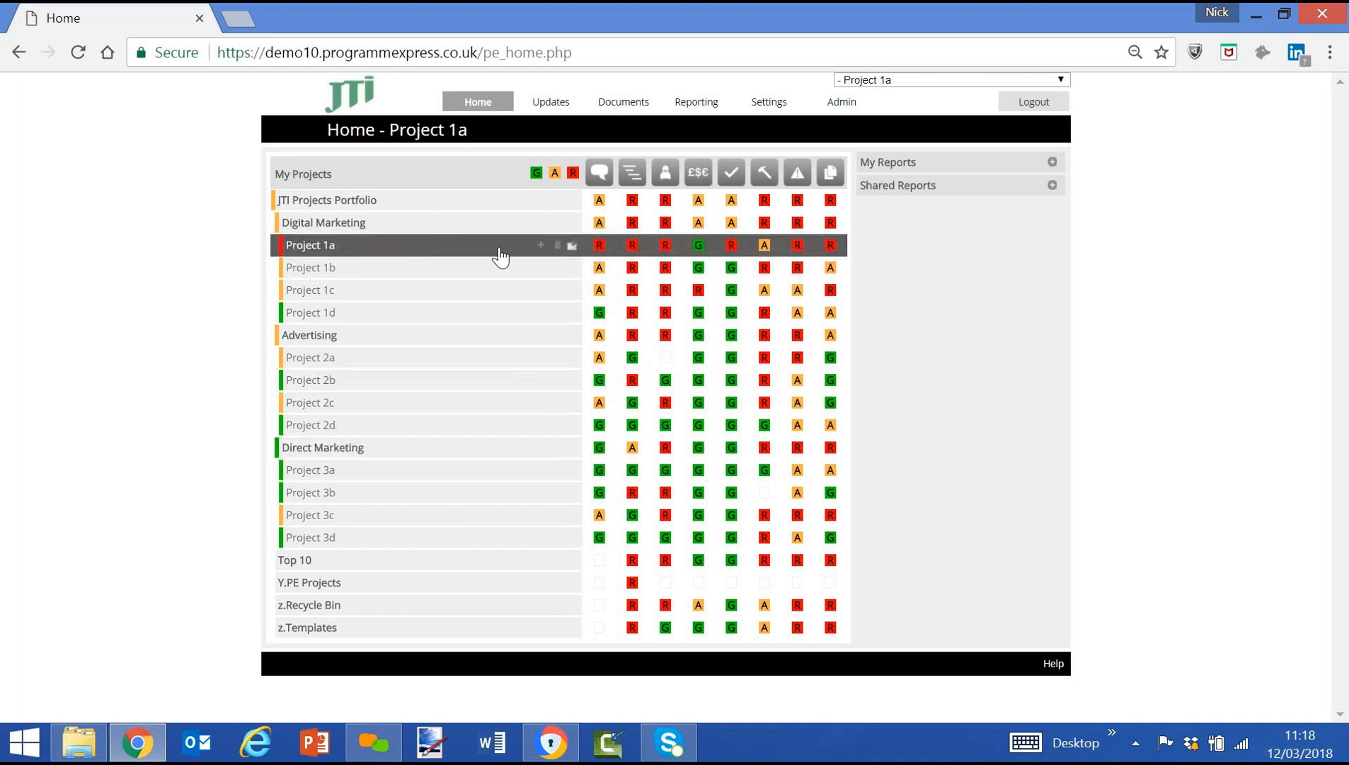
pyautogui.click(599, 254)
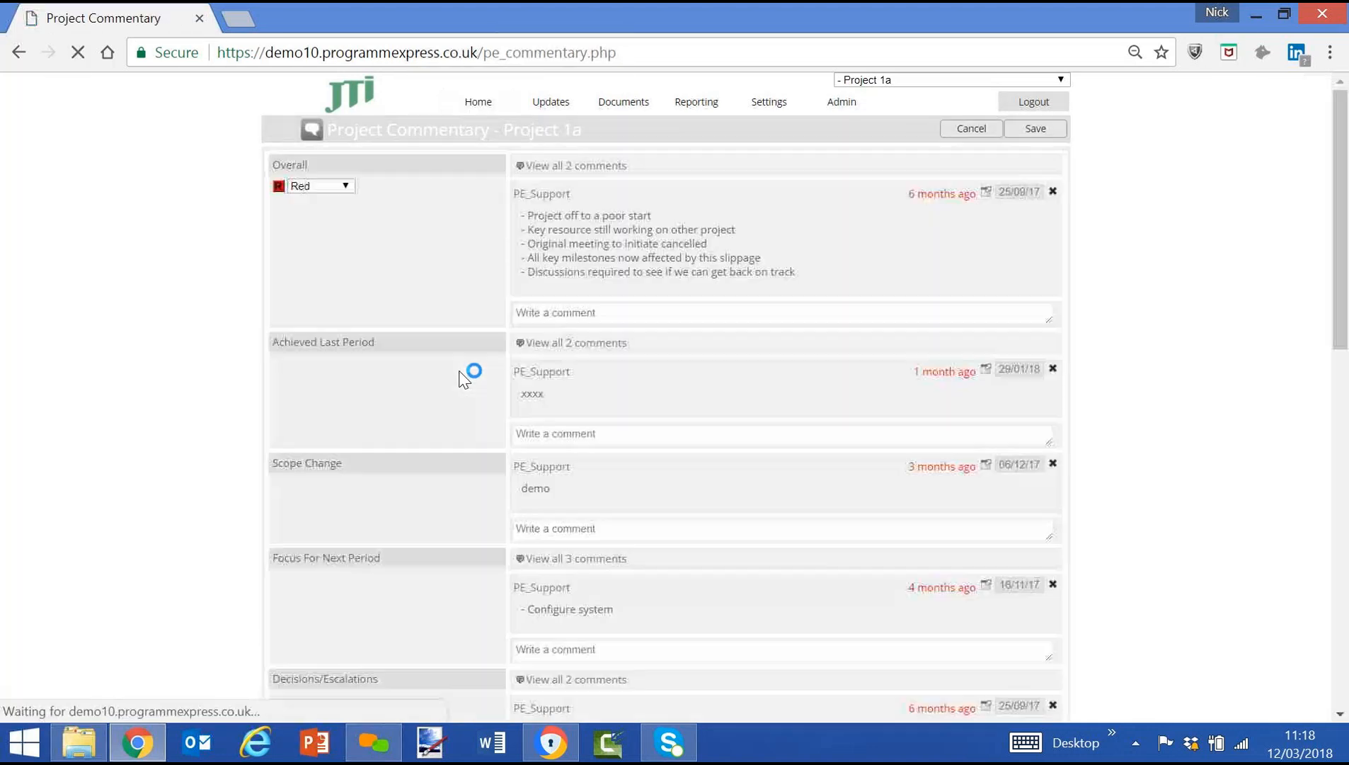
pyautogui.click(325, 191)
pyautogui.click(334, 242)
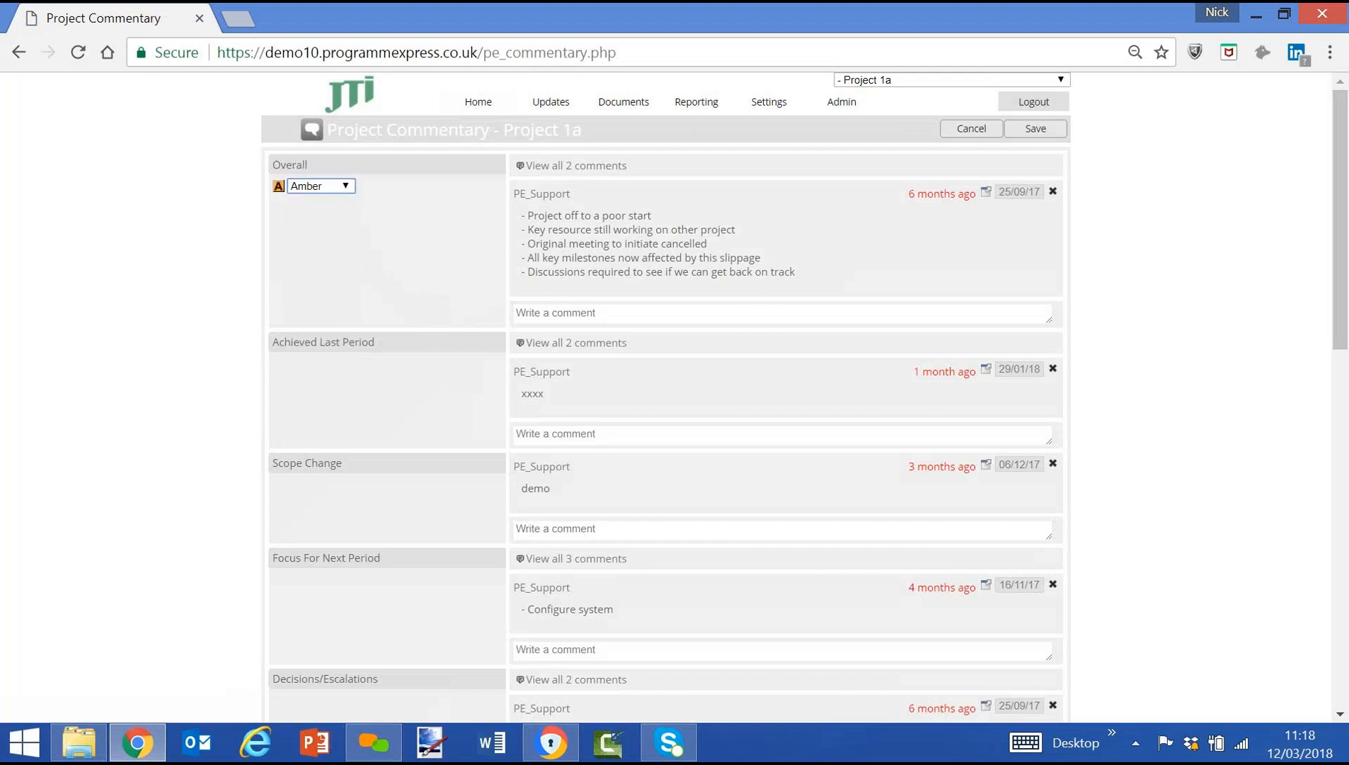
# Add and save an Overall comment with three lines: "- Demo for JTI today", "- We will provide this video", "- We will send more information".
pyautogui.click(818, 313)
pyautogui.write('- Demo for JTI')
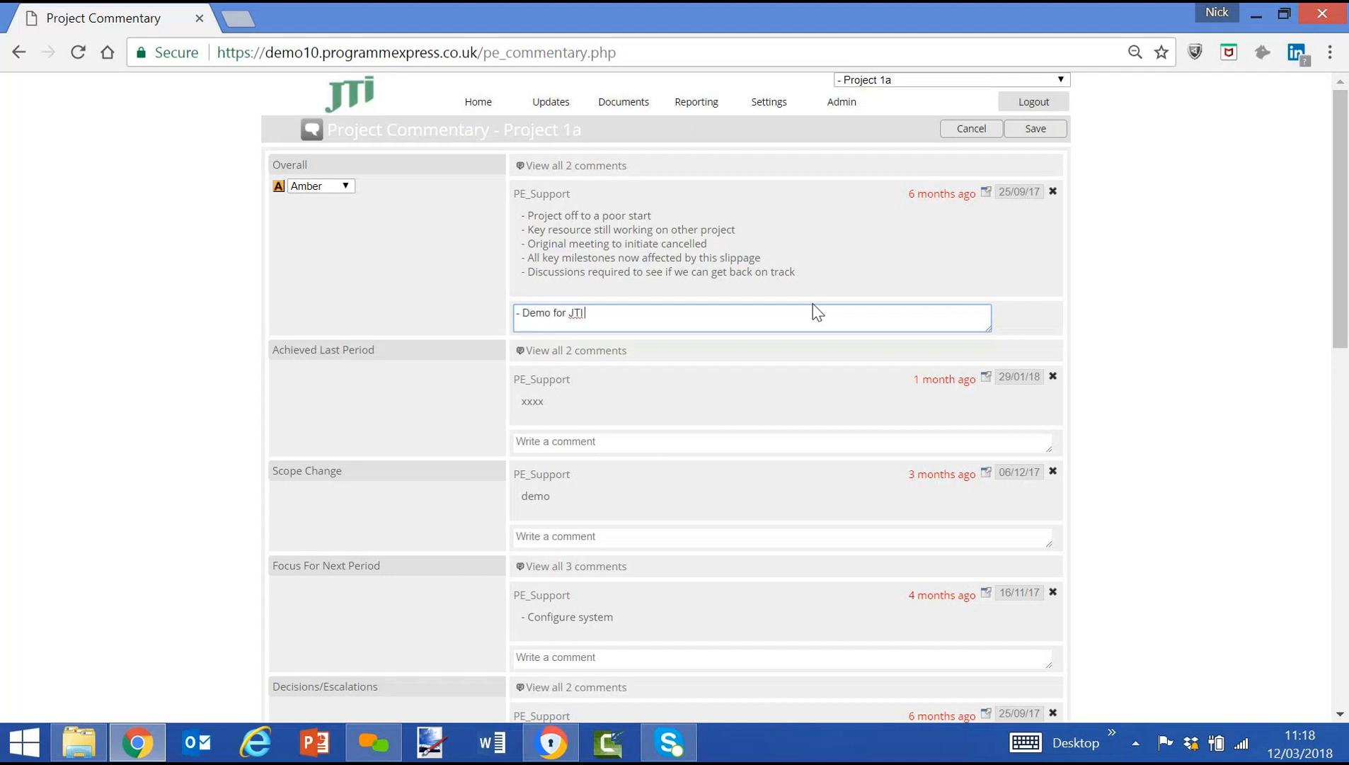
pyautogui.write(' today')
pyautogui.press('Return')
pyautogui.write('-')
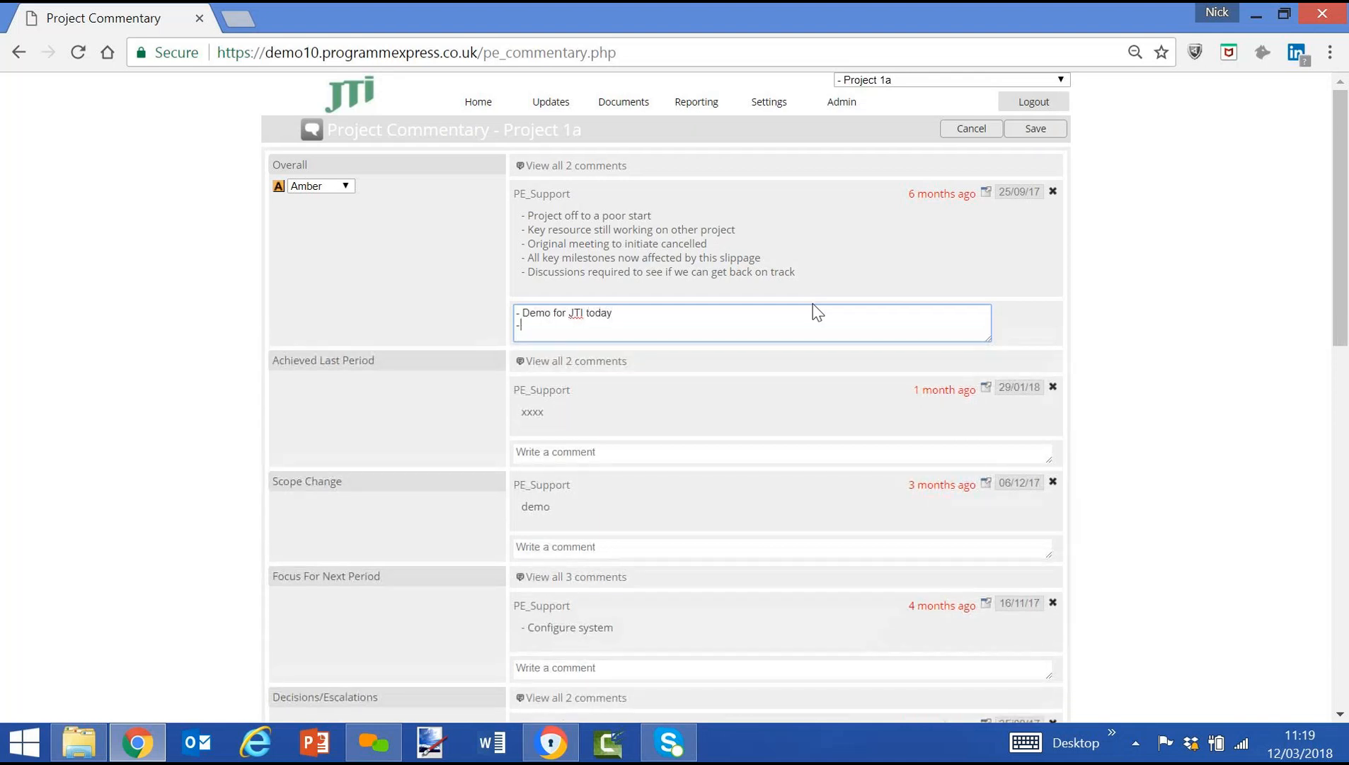
pyautogui.write(' We will provide this video')
pyautogui.press('Return')
pyautogui.write('- We will send more information')
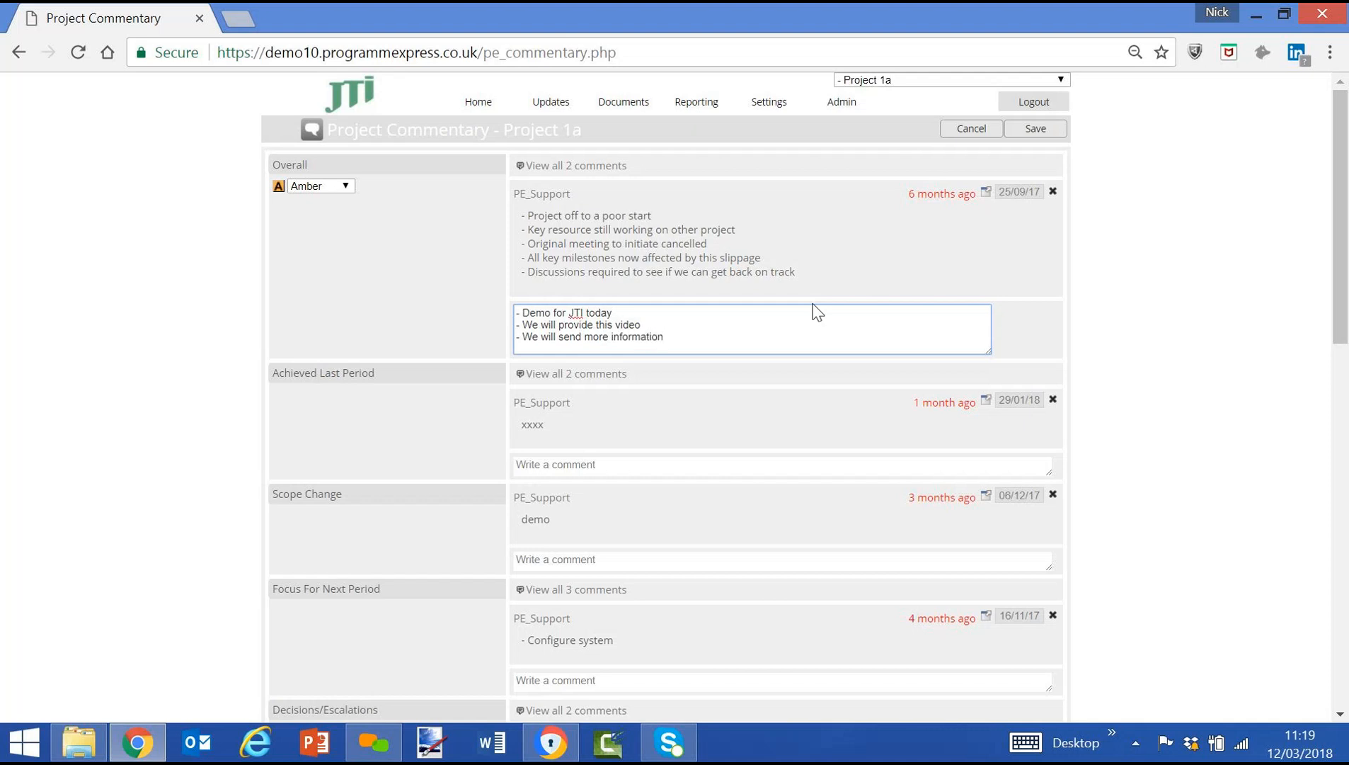
pyautogui.click(1036, 130)
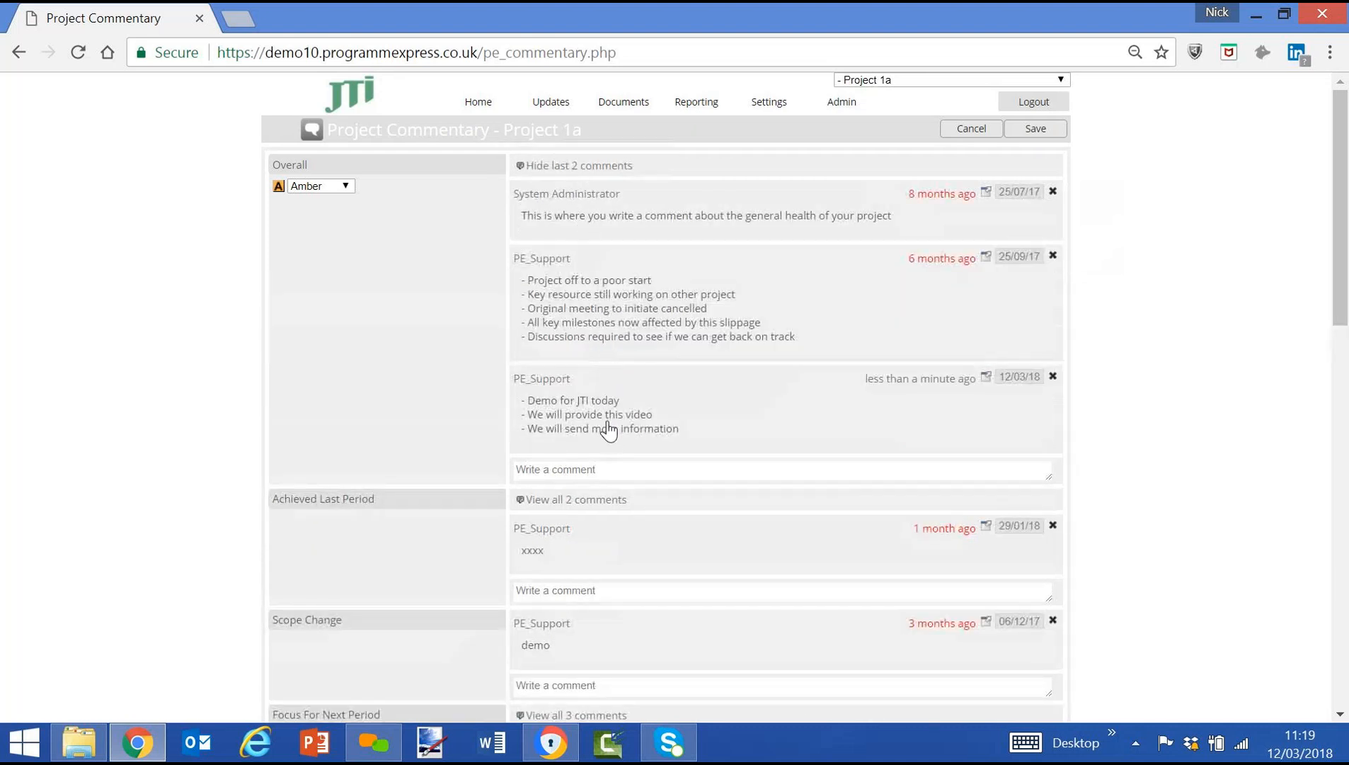
# Collapse the Overall comment history and examine the tasks and milestones in Project 1a's plan.
pyautogui.click(562, 168)
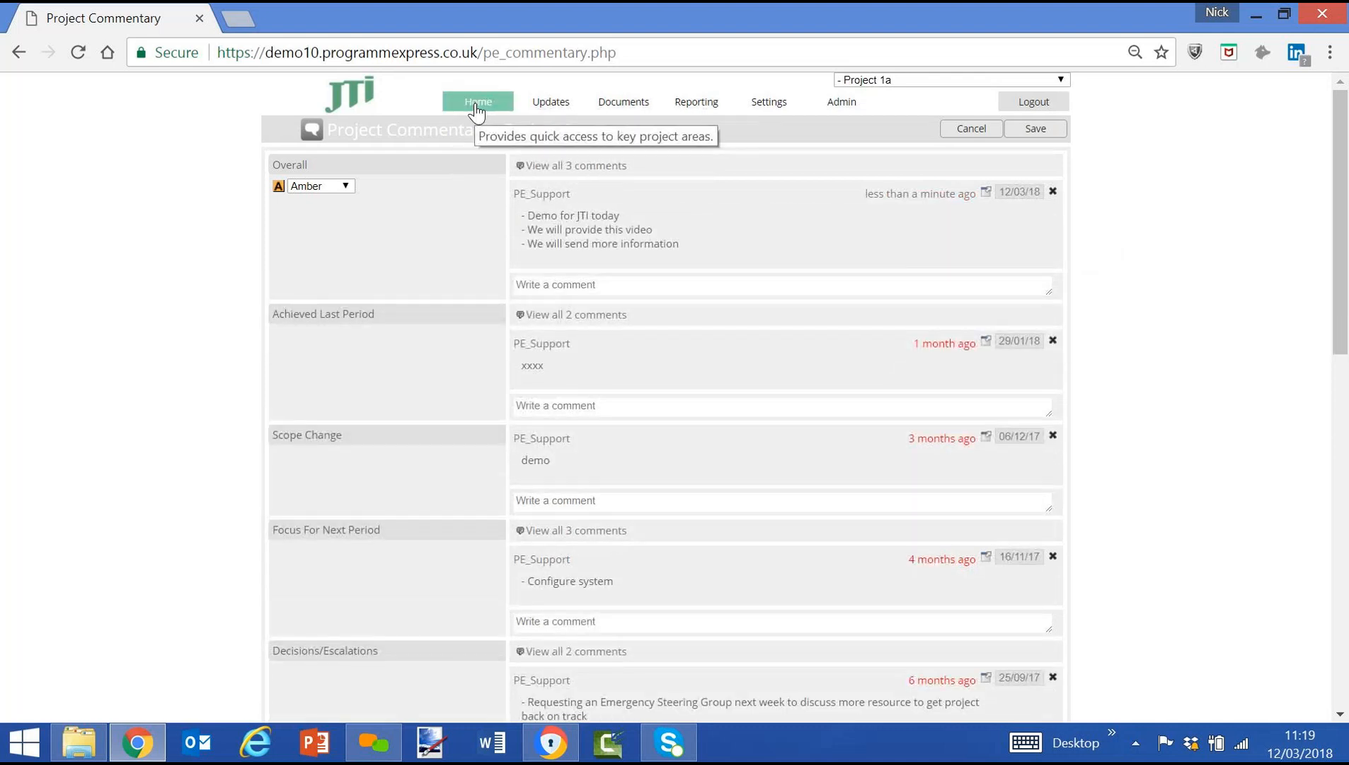
pyautogui.moveTo(552, 104)
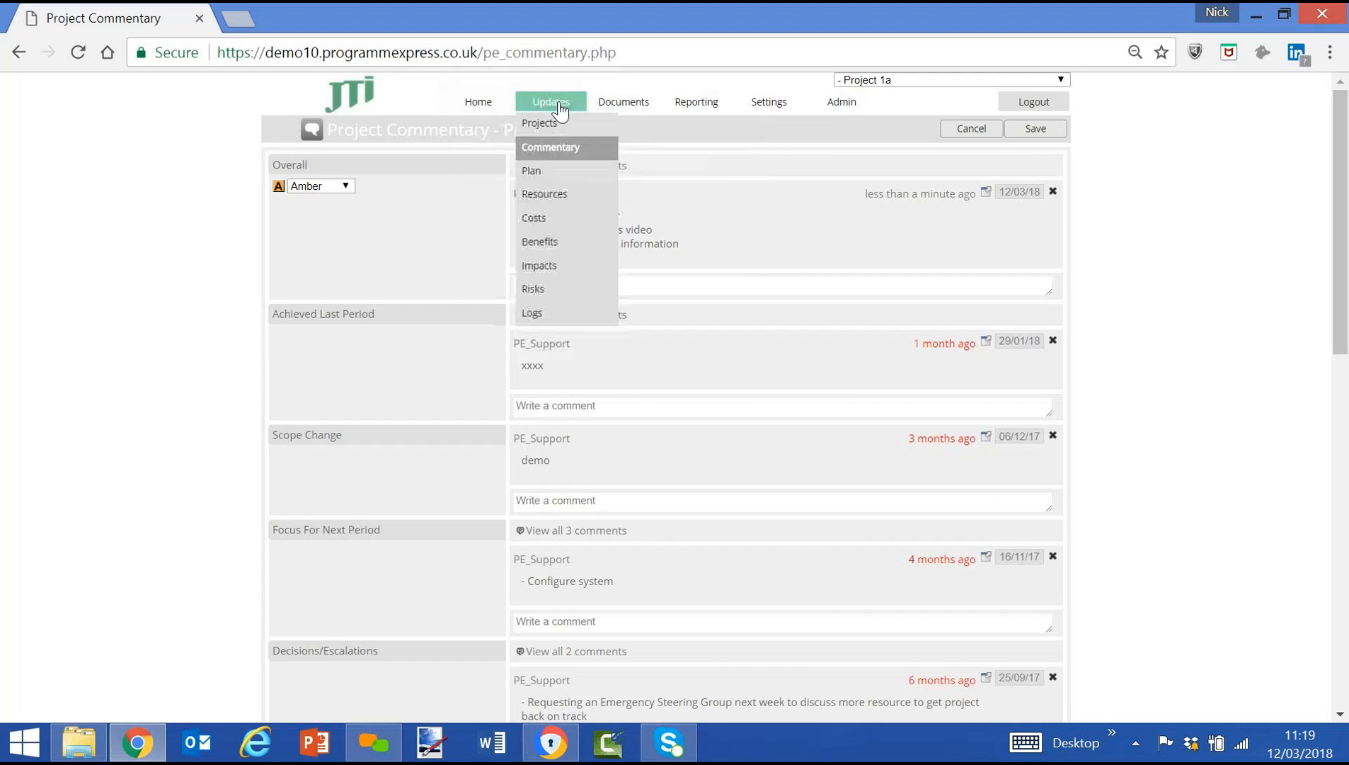
pyautogui.click(553, 172)
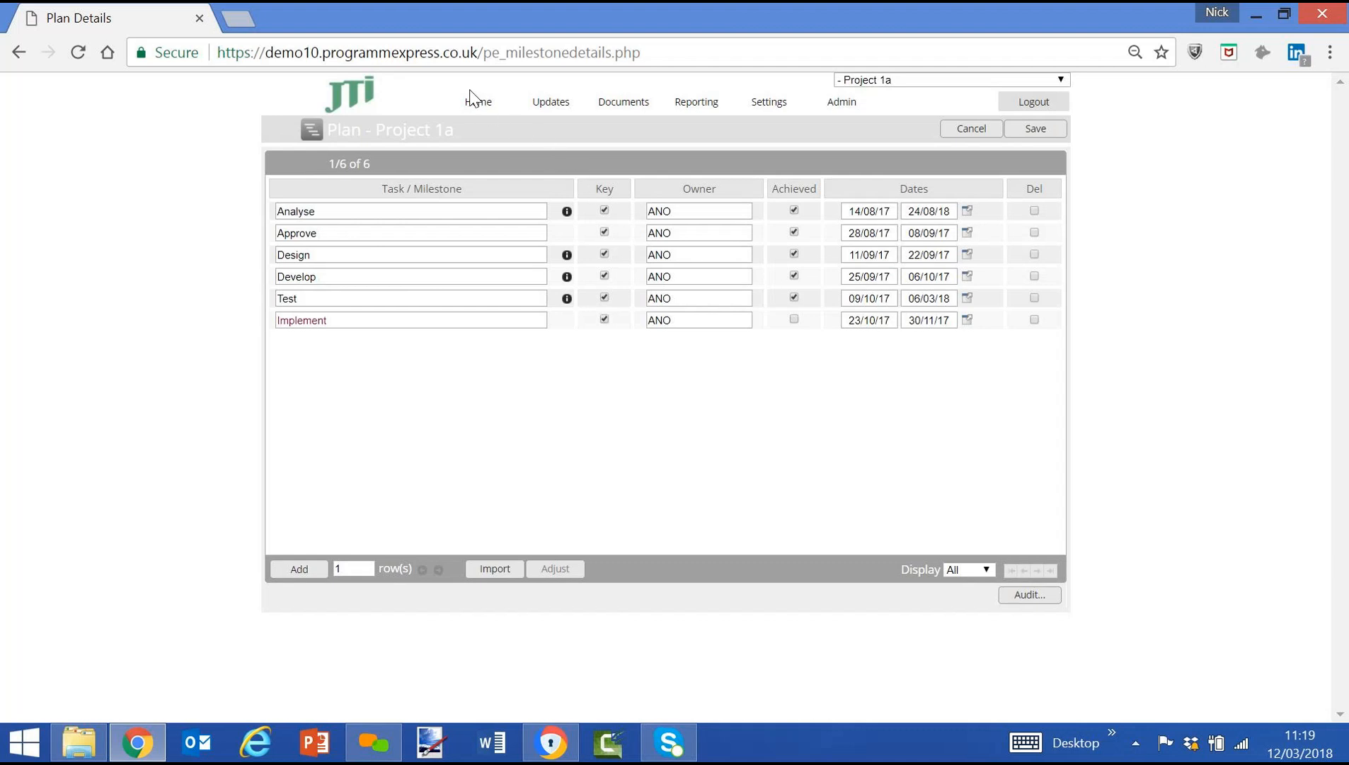
# Generate the shared report "1.Reporting Pack - RAG Status Summary" for the Digital Marketing programme.
pyautogui.click(473, 111)
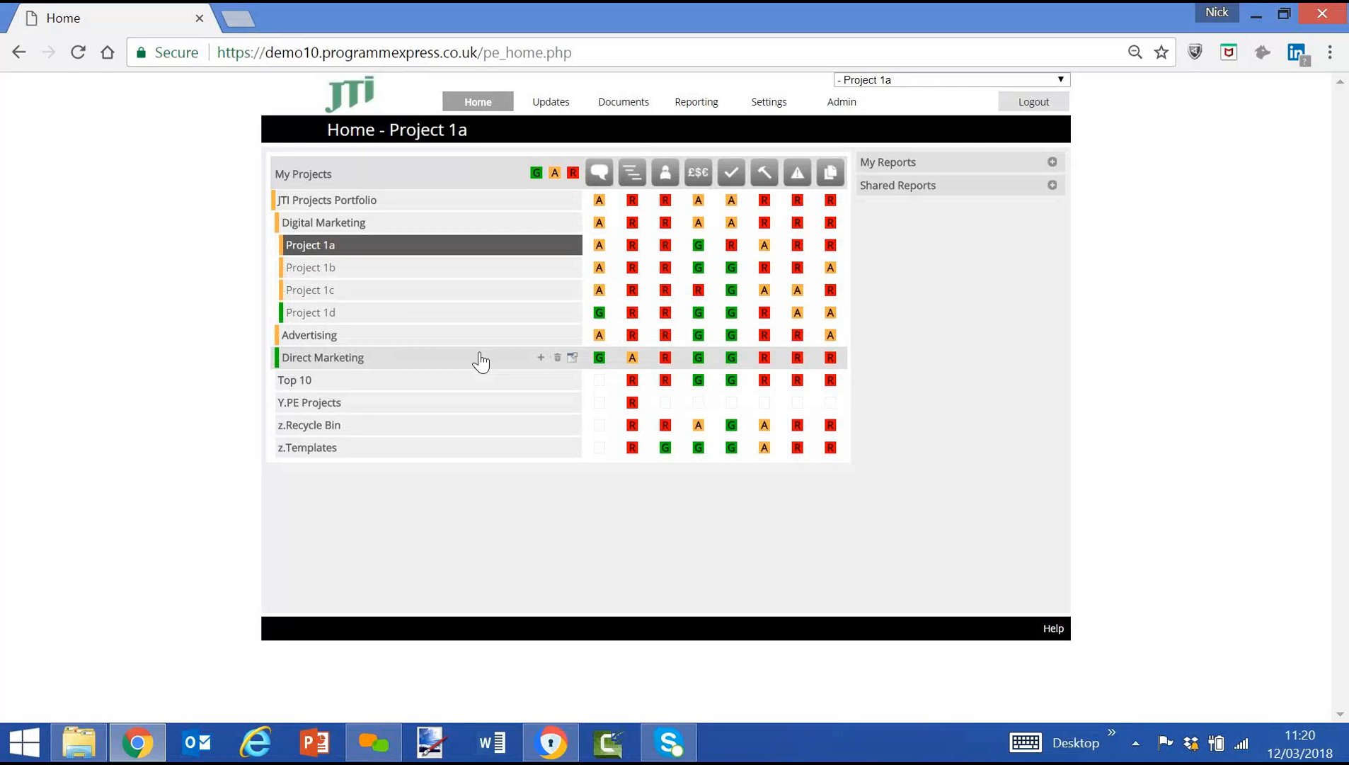
pyautogui.click(364, 228)
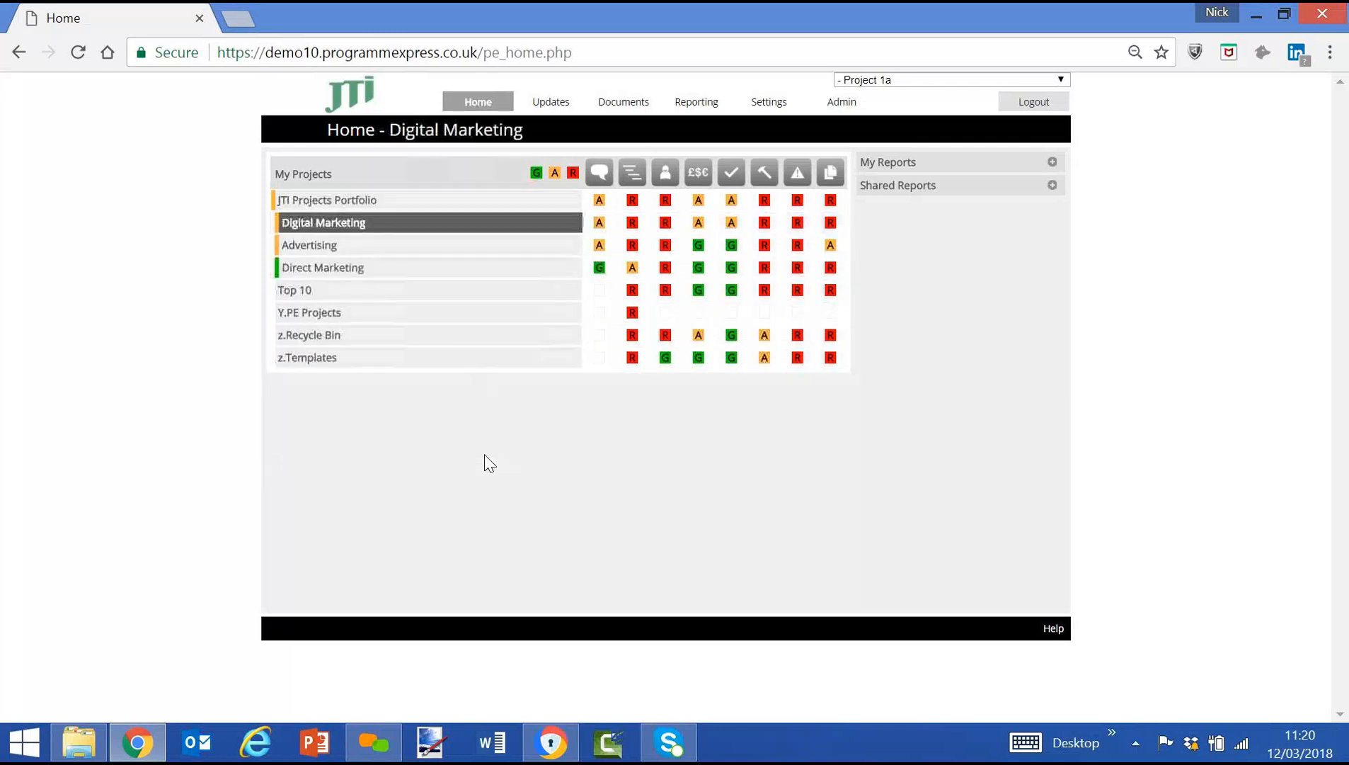
pyautogui.click(1053, 185)
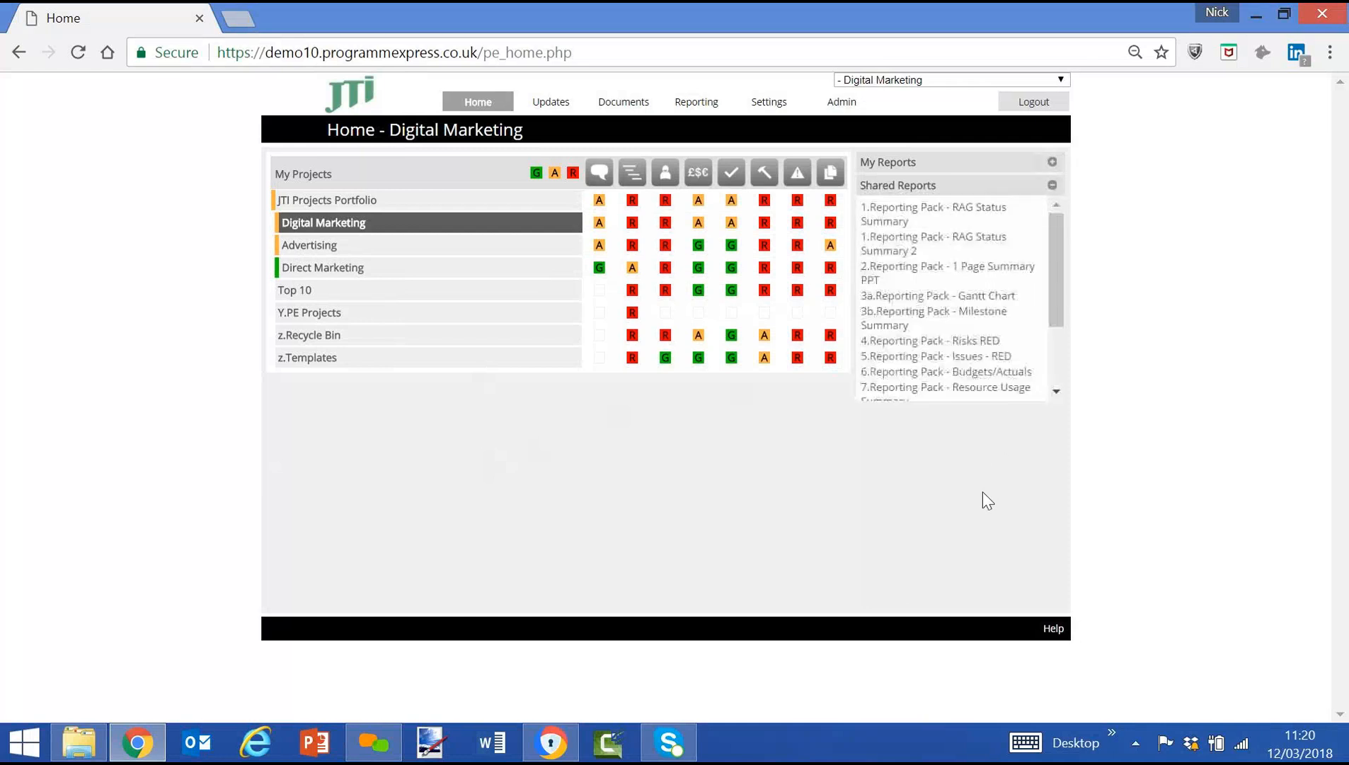
pyautogui.click(901, 221)
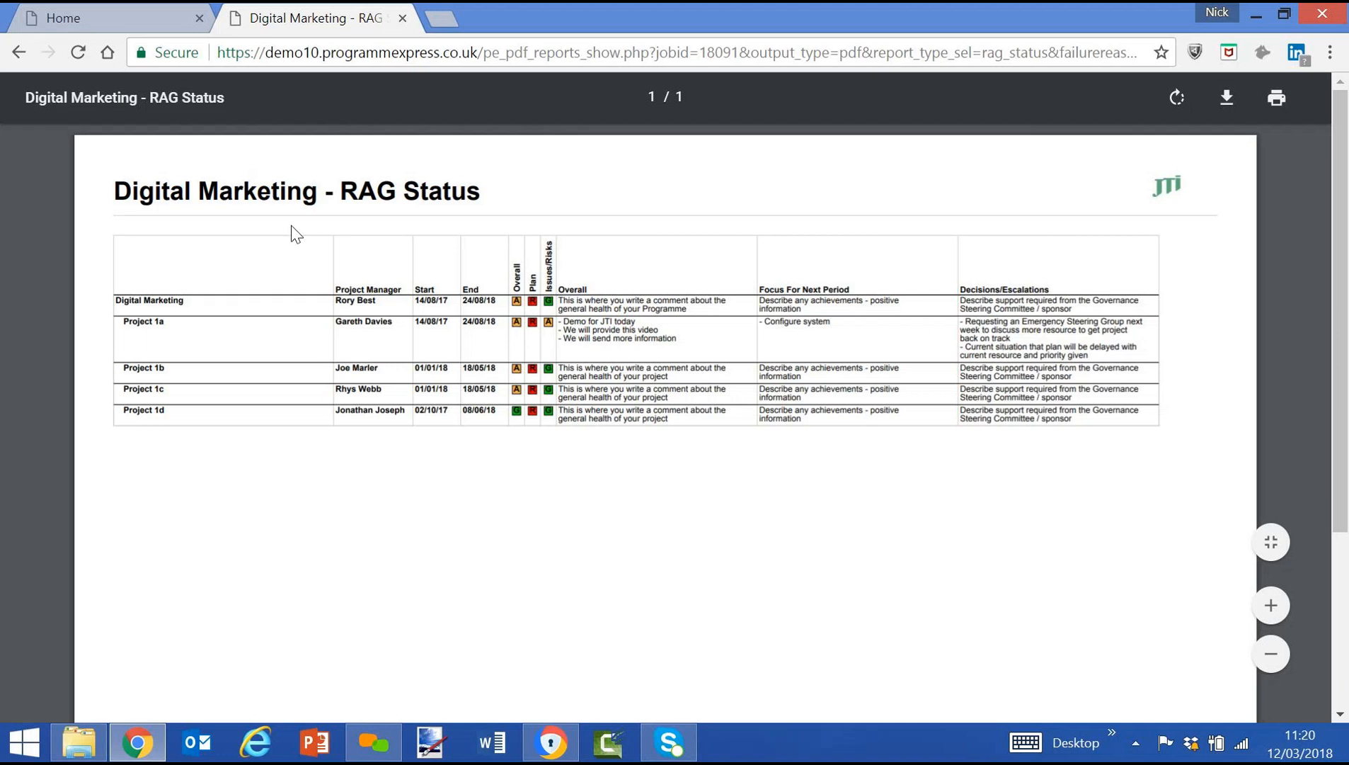
# Generate the shared RAG Status Summary report for the whole JTI Projects Portfolio.
pyautogui.click(108, 20)
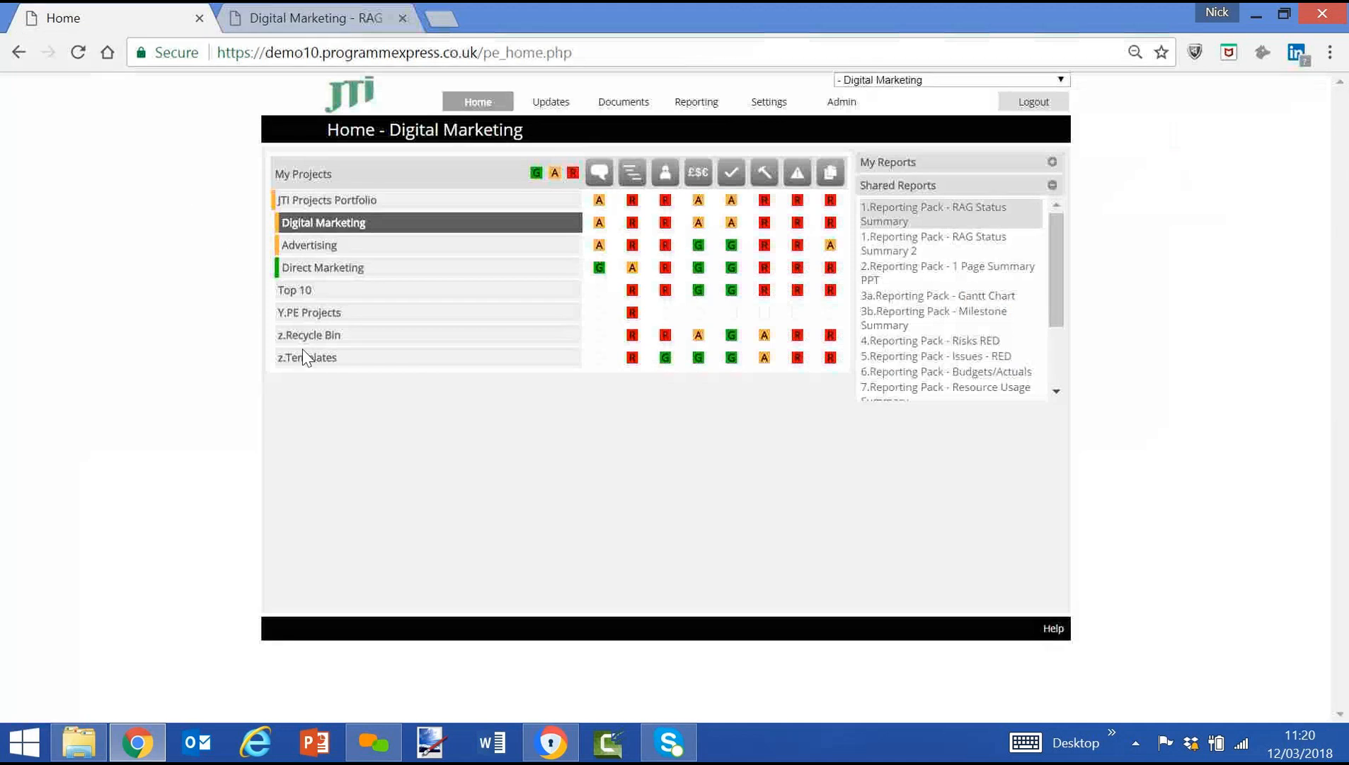
pyautogui.click(340, 202)
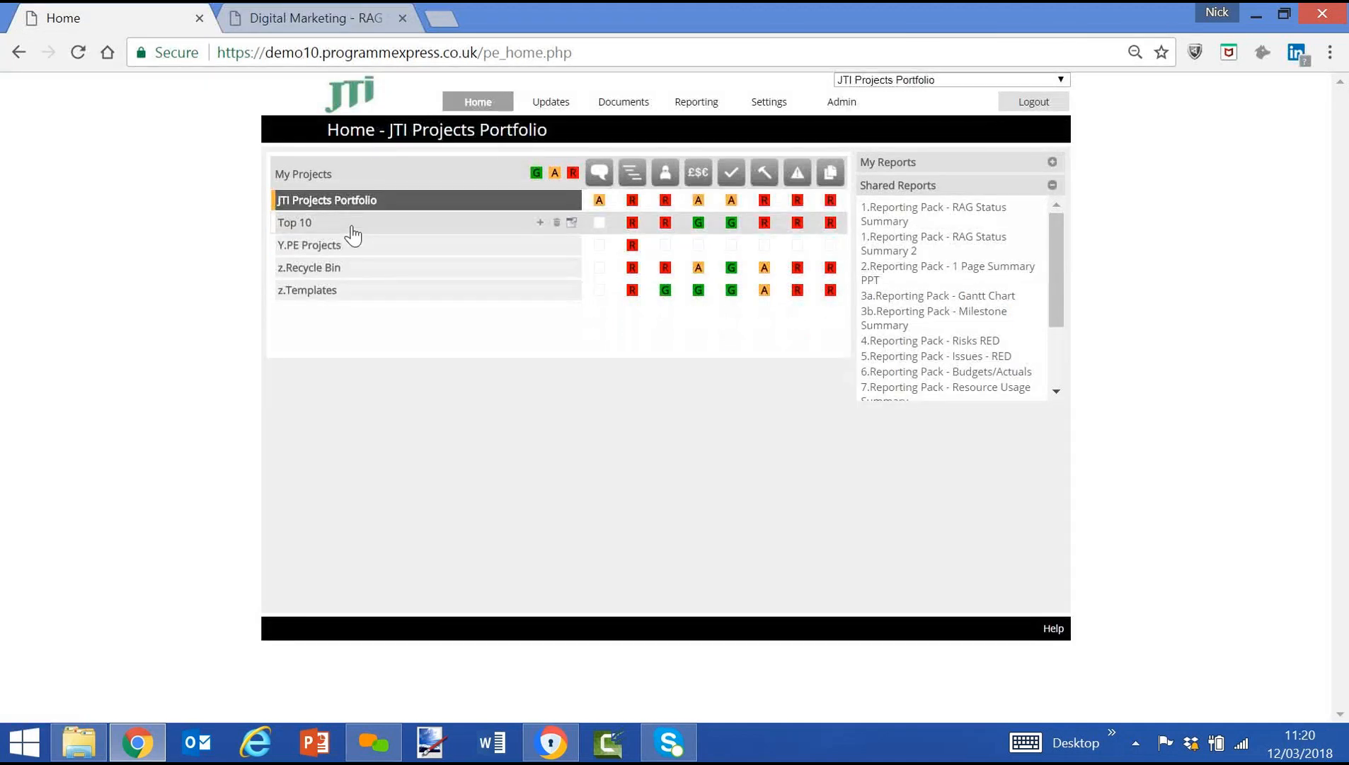
pyautogui.click(956, 215)
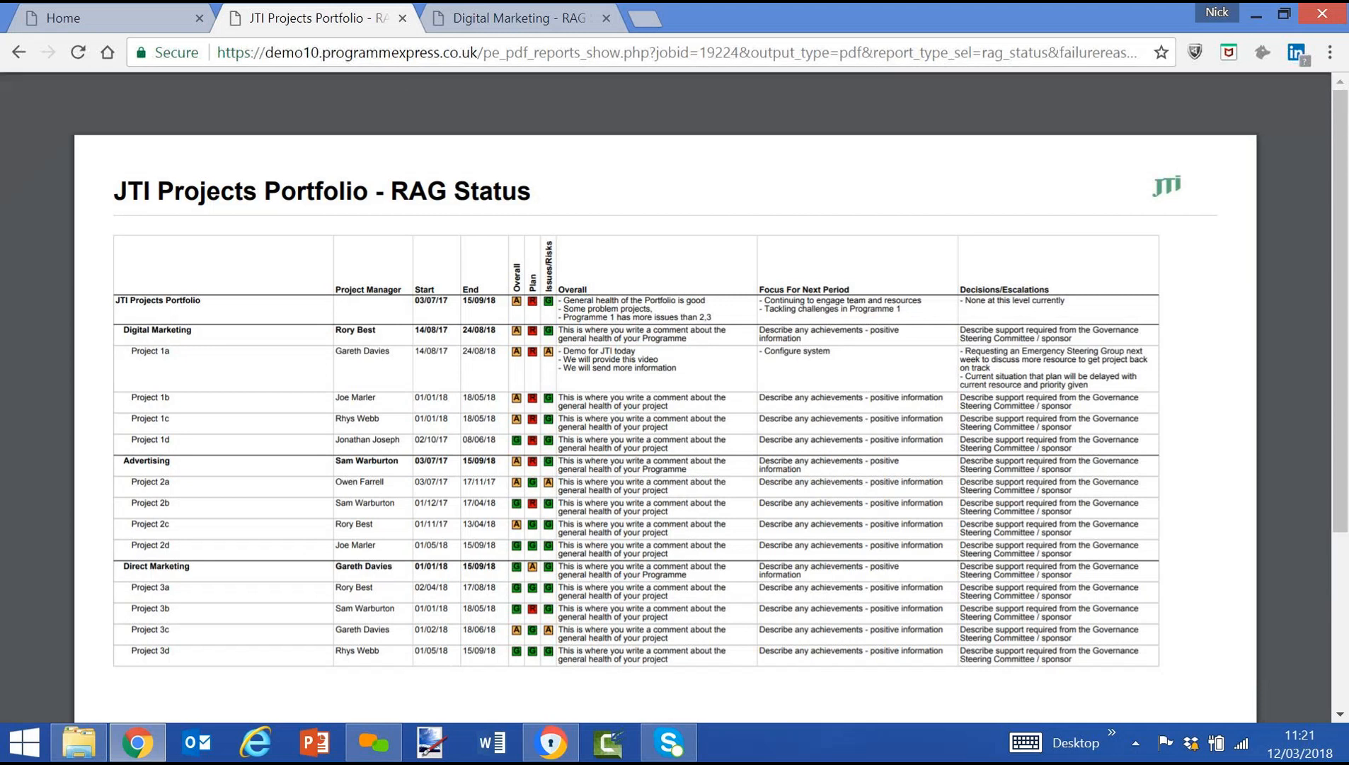
# Return to the home page and open the resource planning for Project 1a in the Digital Marketing programme.
pyautogui.click(97, 21)
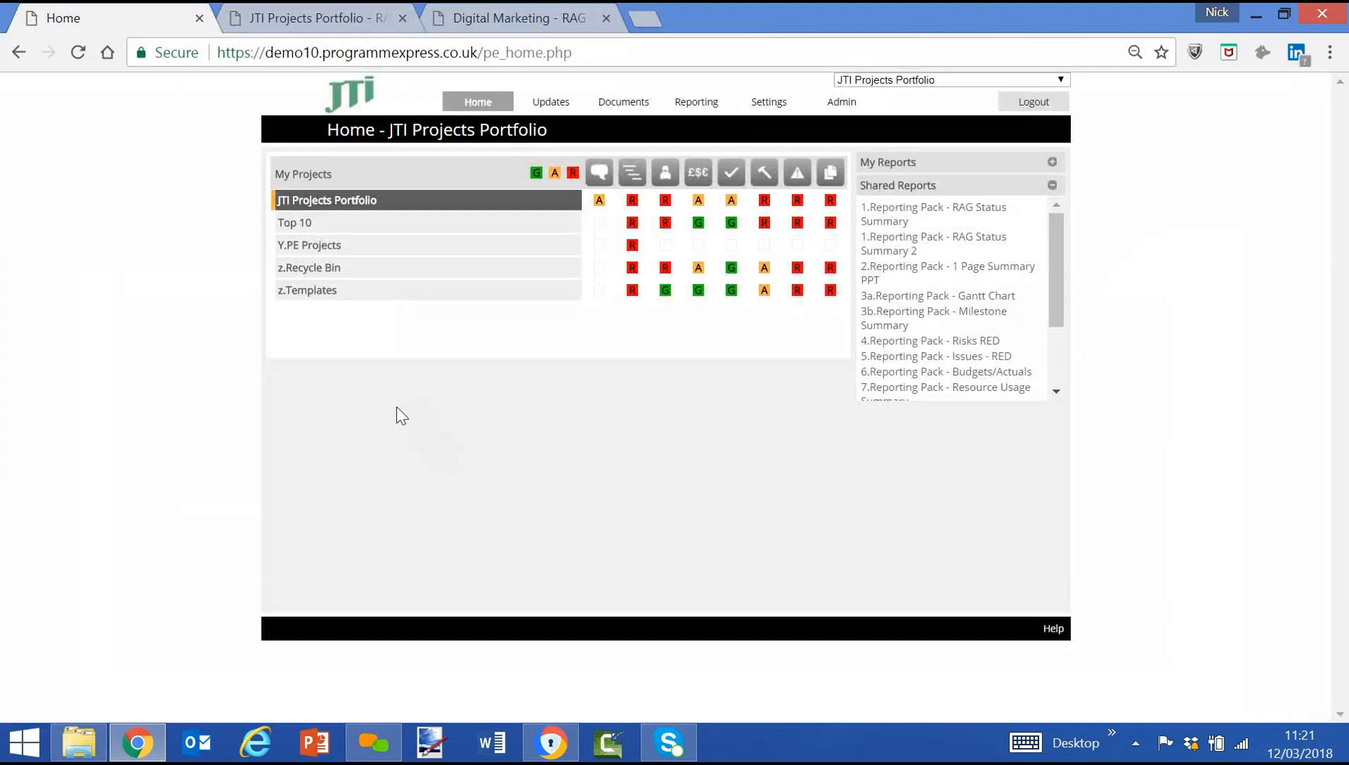
pyautogui.click(322, 205)
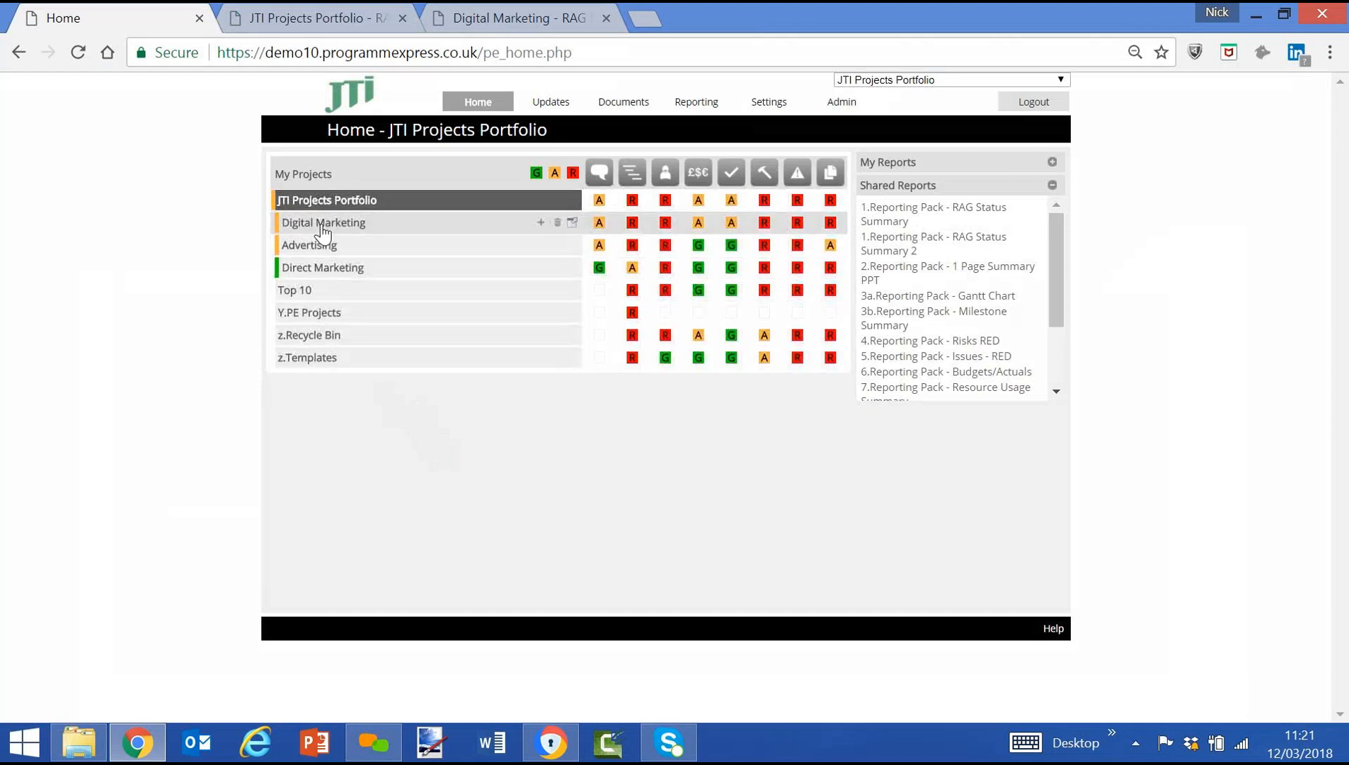
pyautogui.click(322, 224)
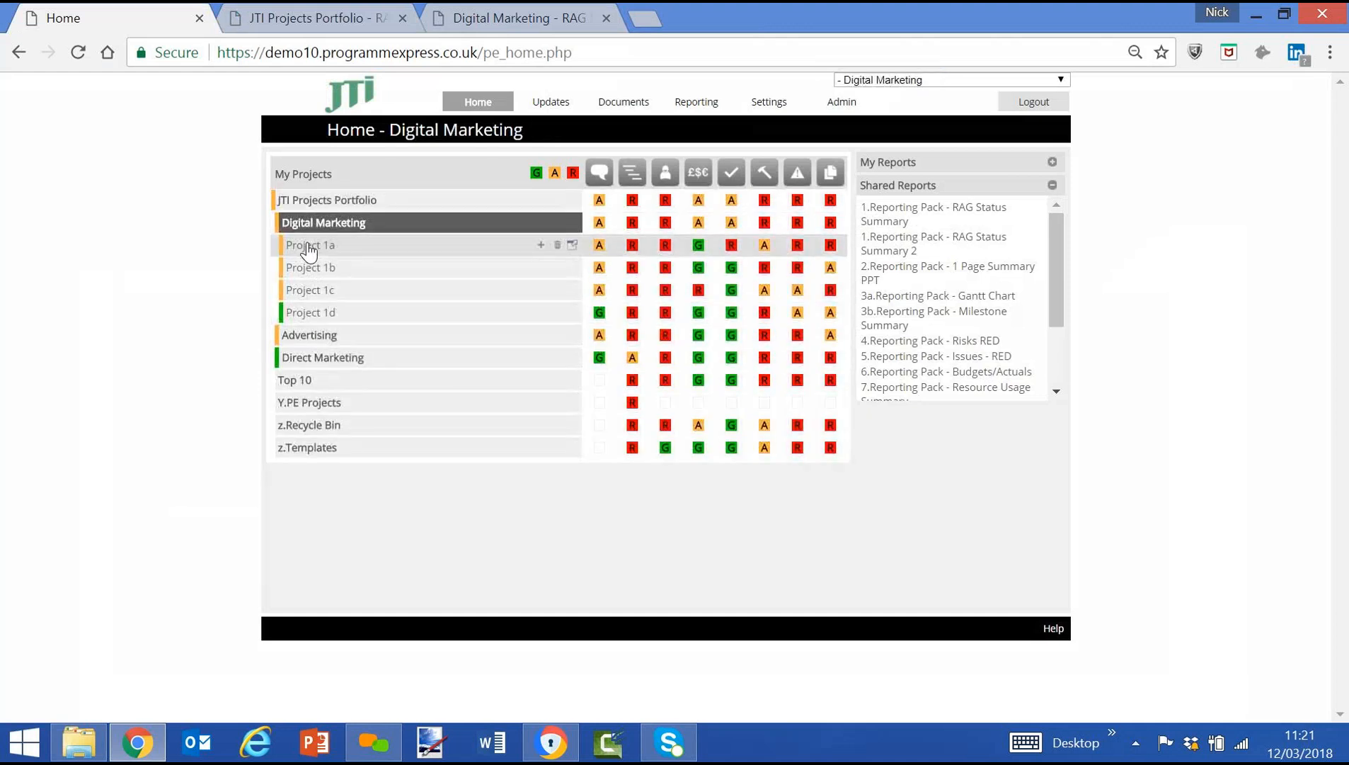
pyautogui.click(309, 246)
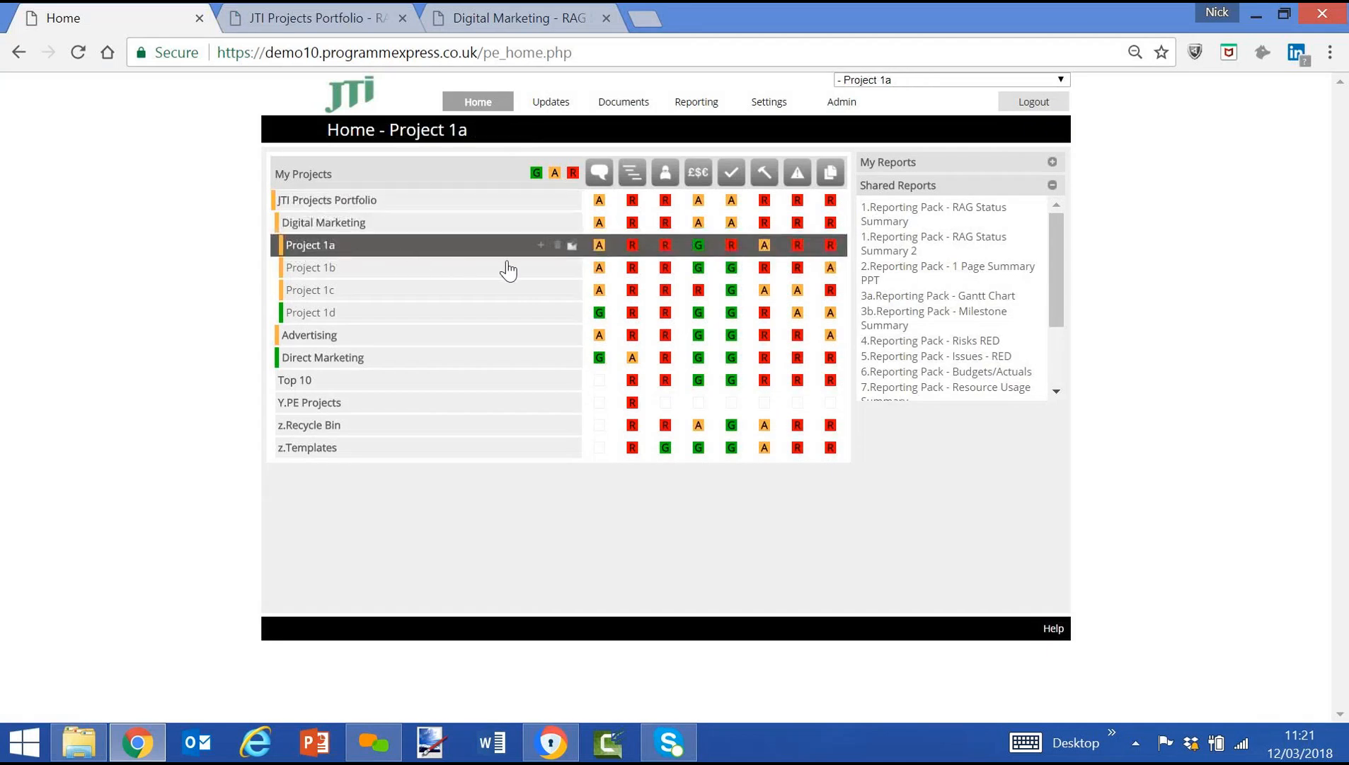
pyautogui.click(669, 255)
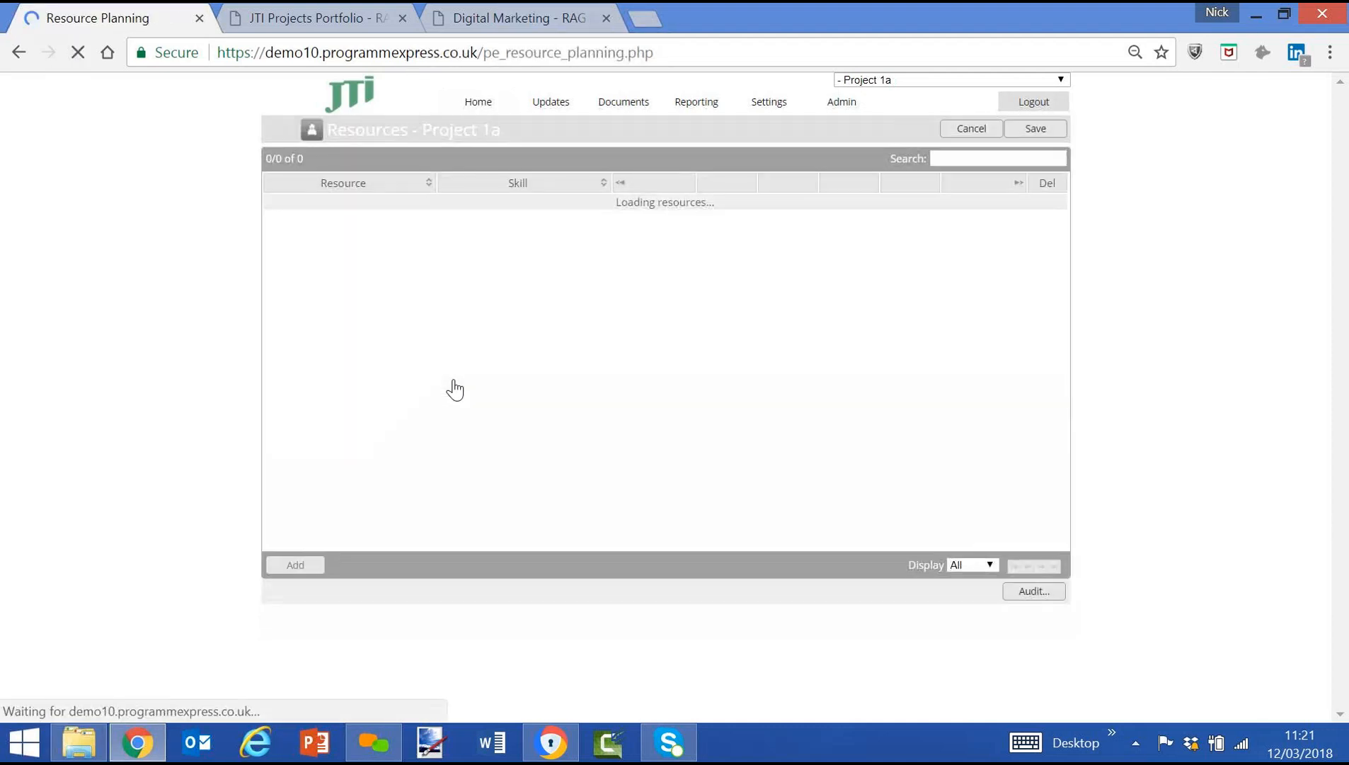
# Assign a resource with the Marketing skill to Project 1a's Develop plan task for 2 days per week.
pyautogui.click(296, 566)
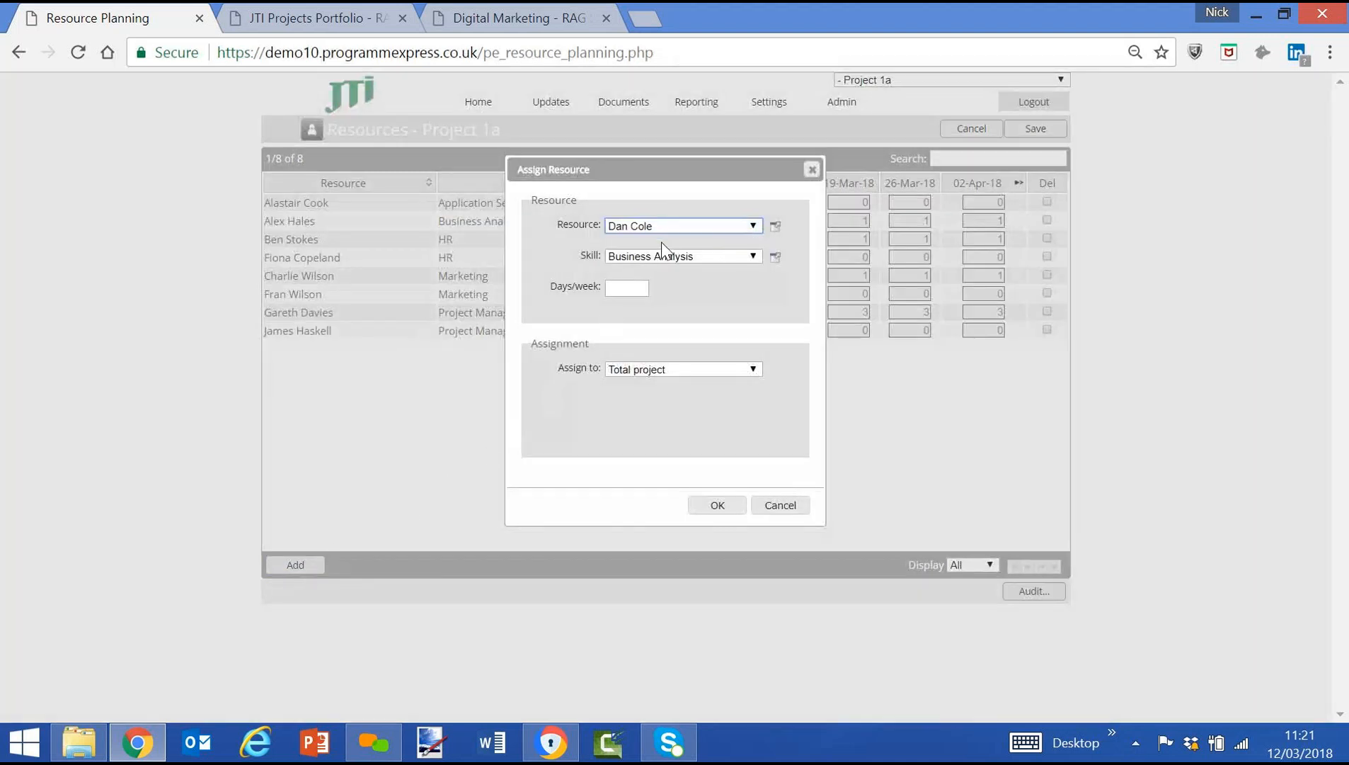
pyautogui.click(675, 223)
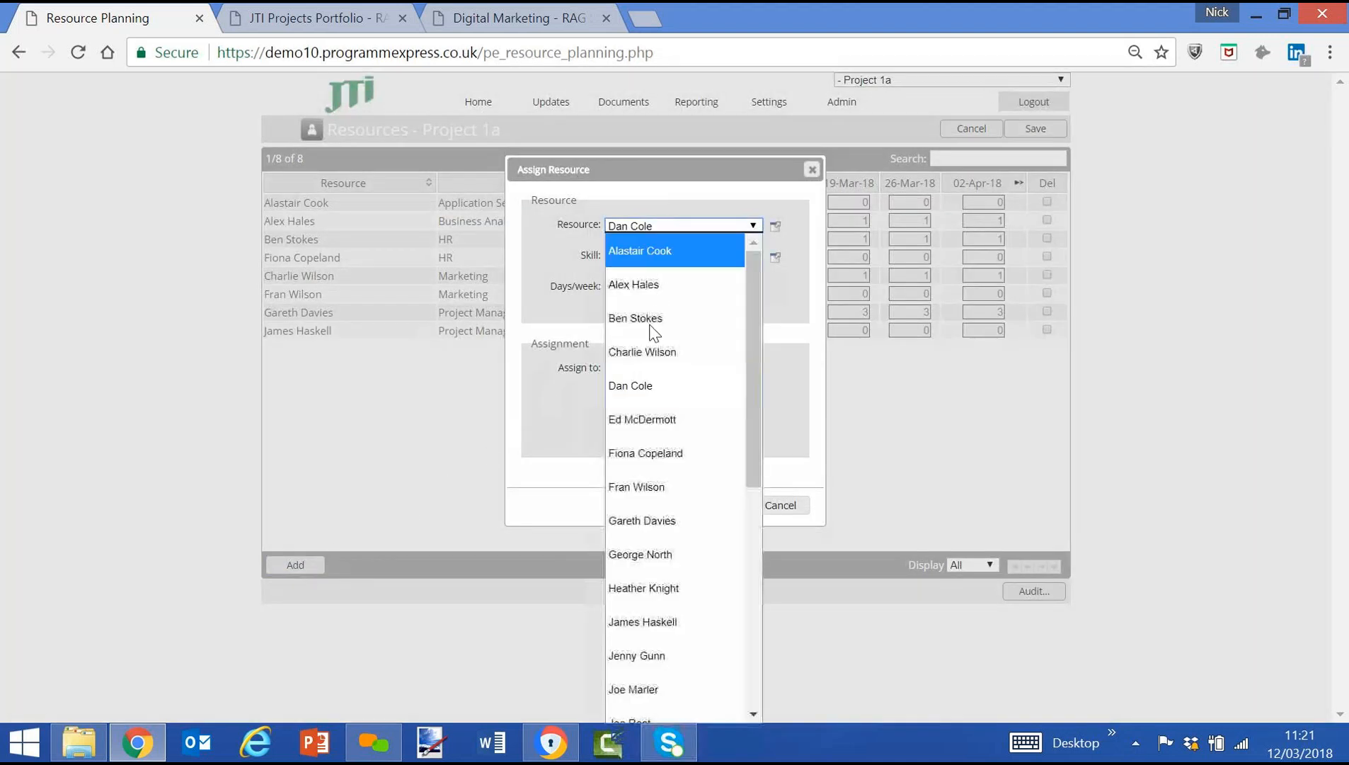
pyautogui.click(651, 485)
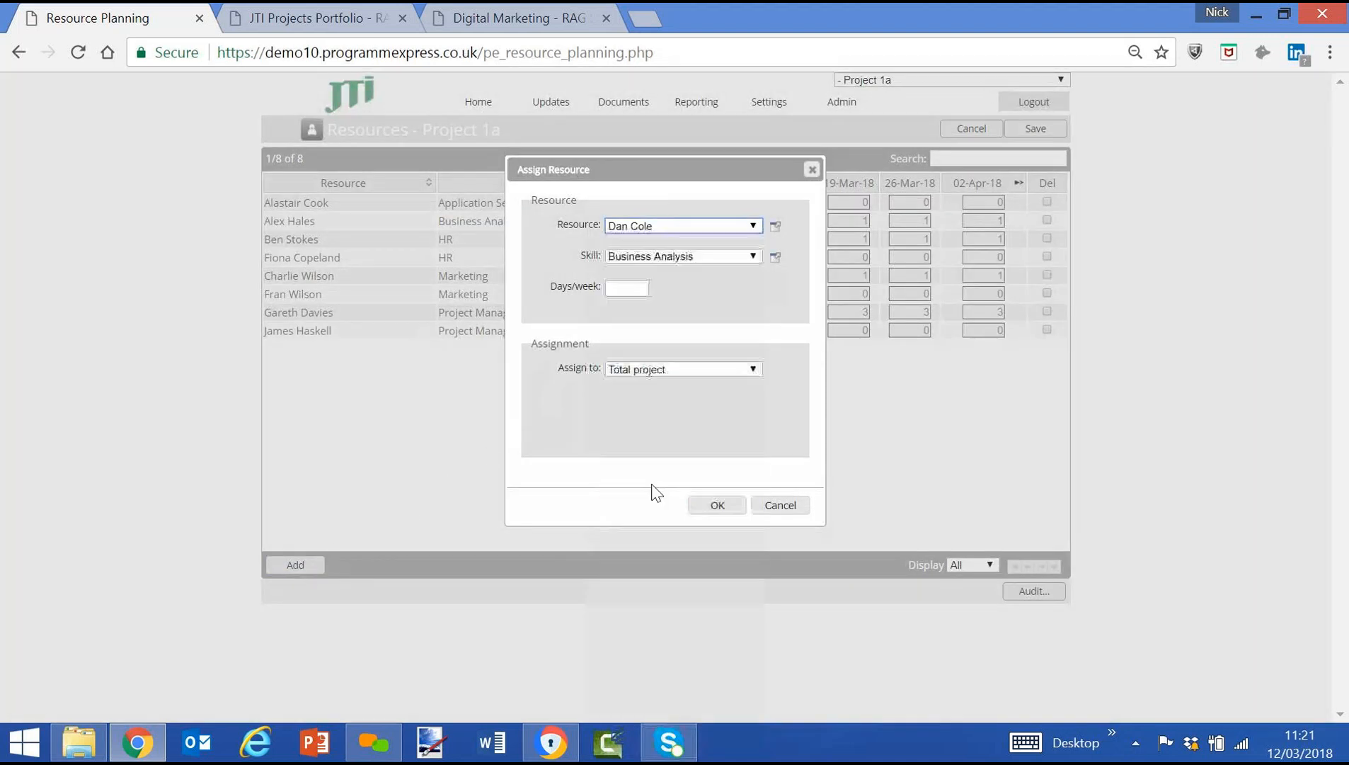
pyautogui.click(676, 258)
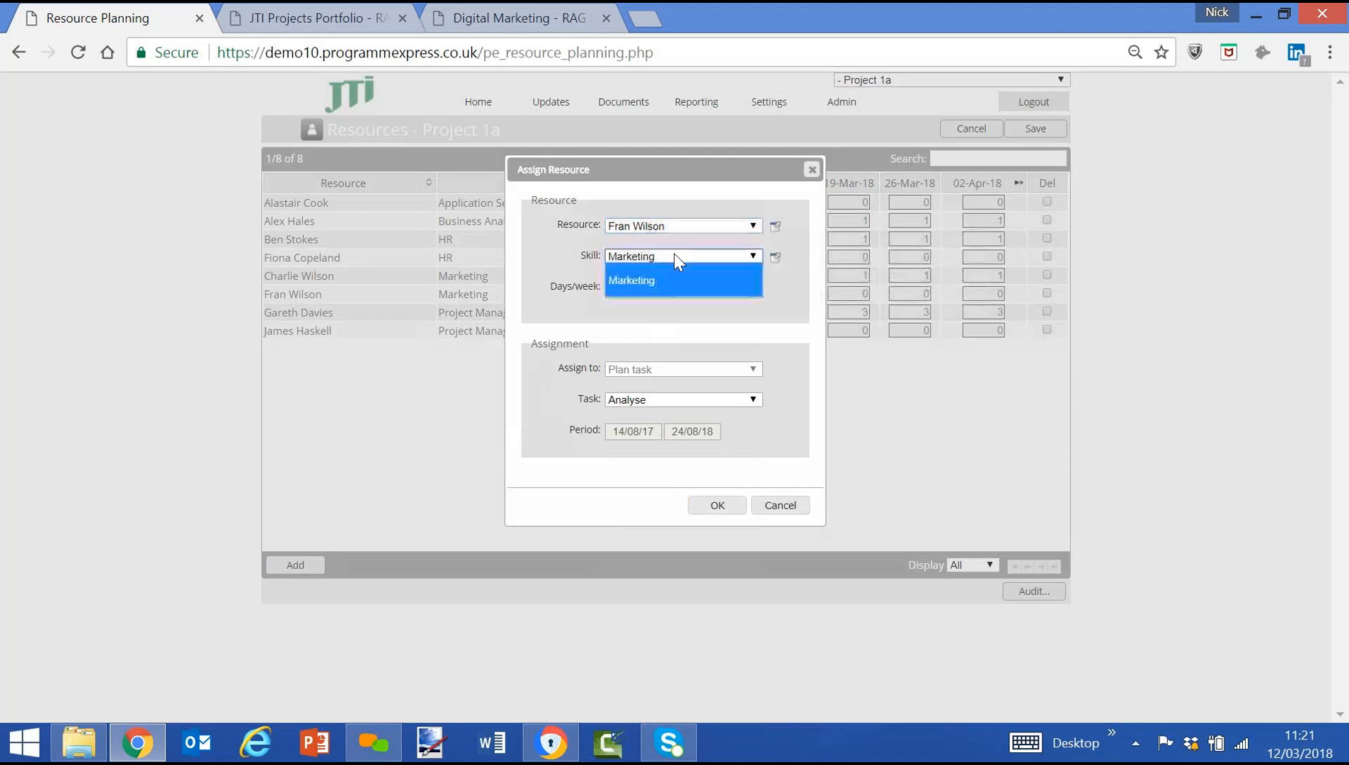
pyautogui.click(677, 258)
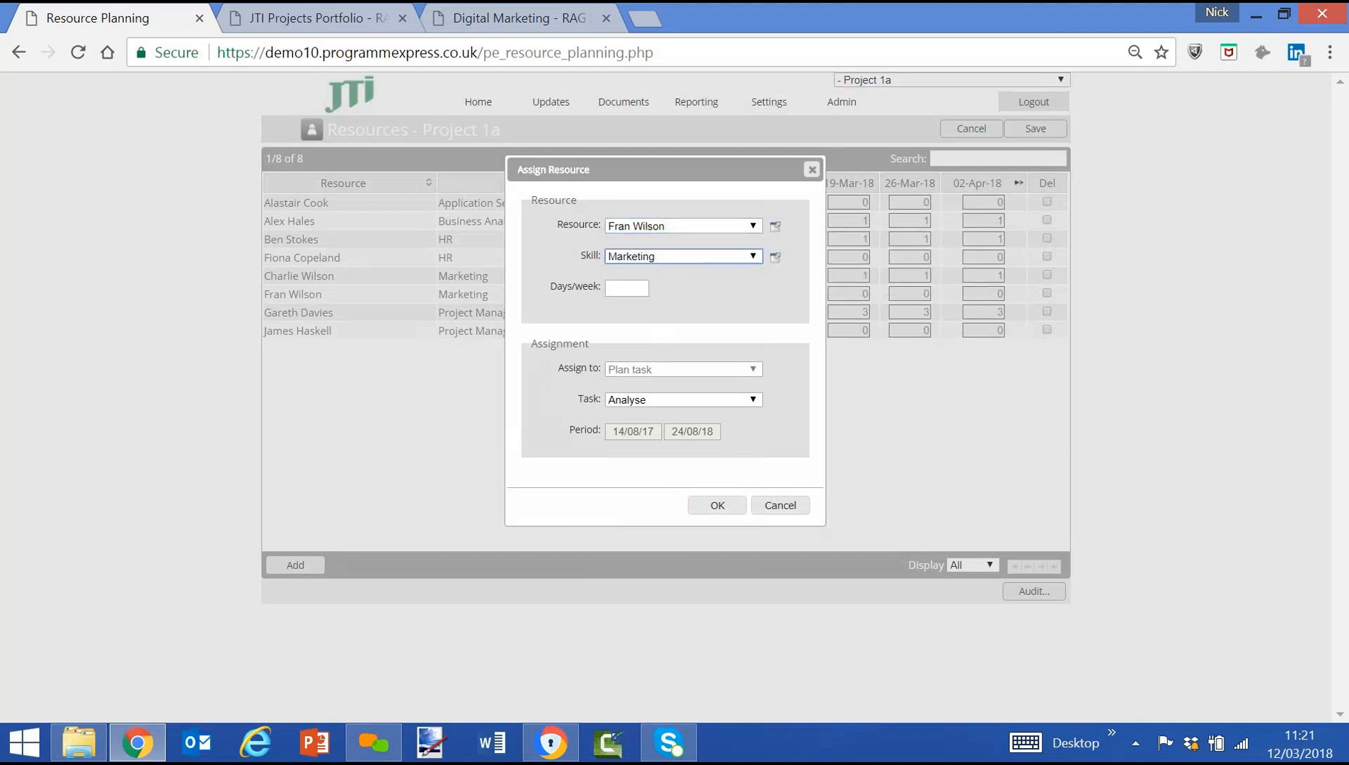
pyautogui.press('Tab')
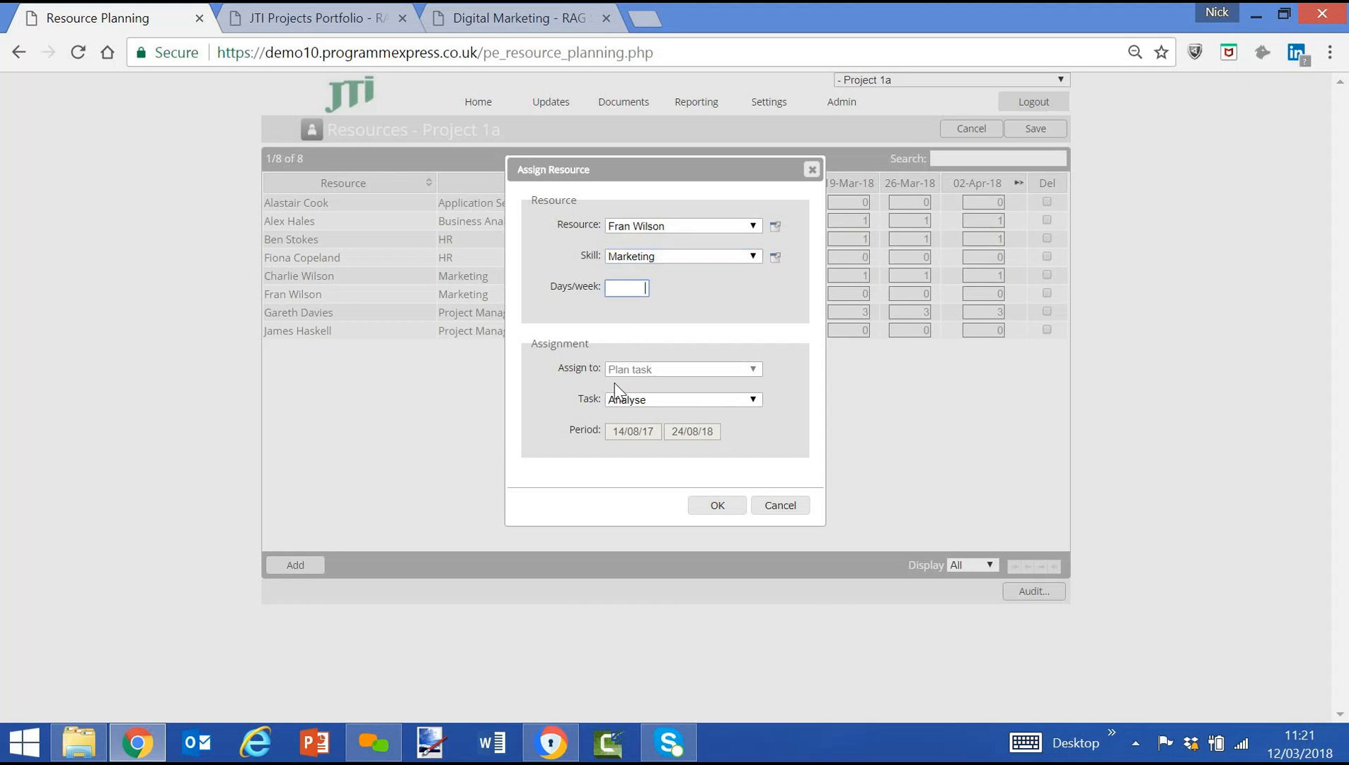
pyautogui.click(669, 402)
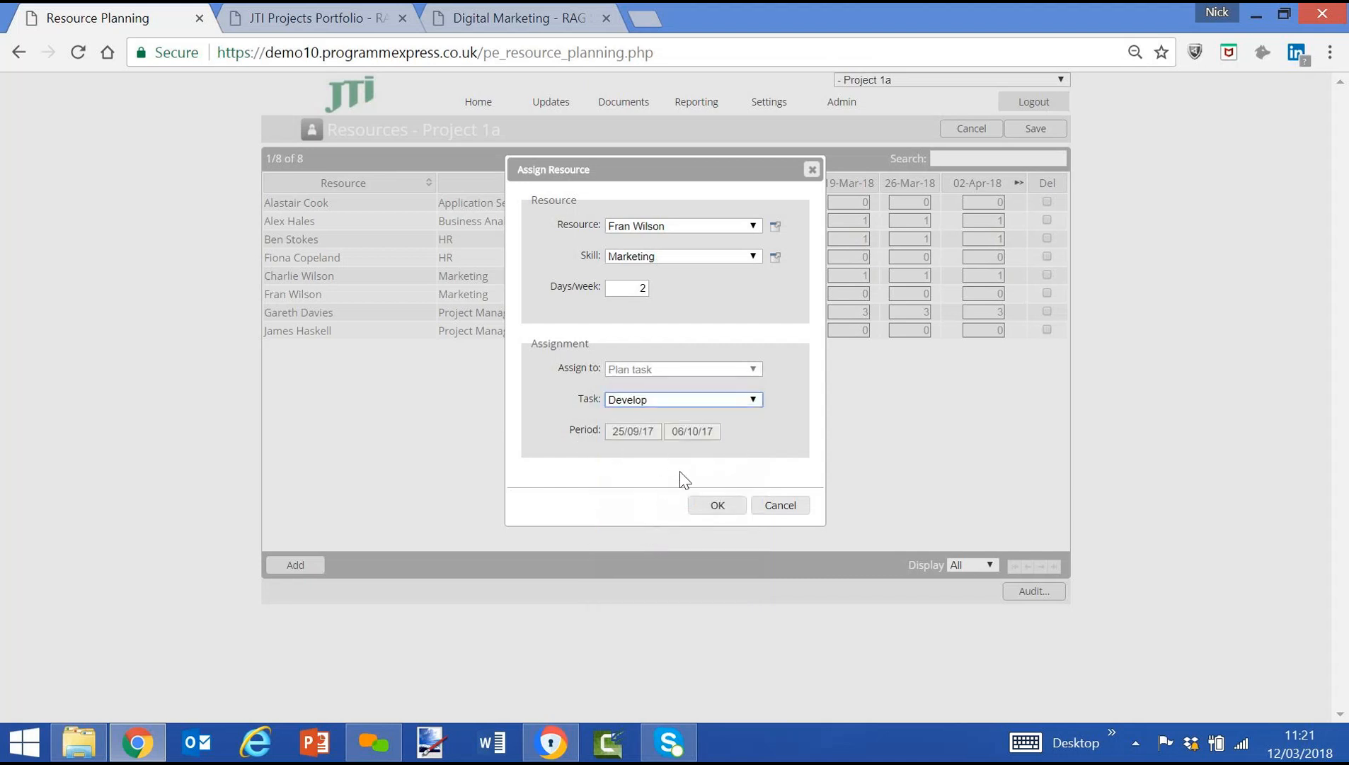
pyautogui.click(716, 506)
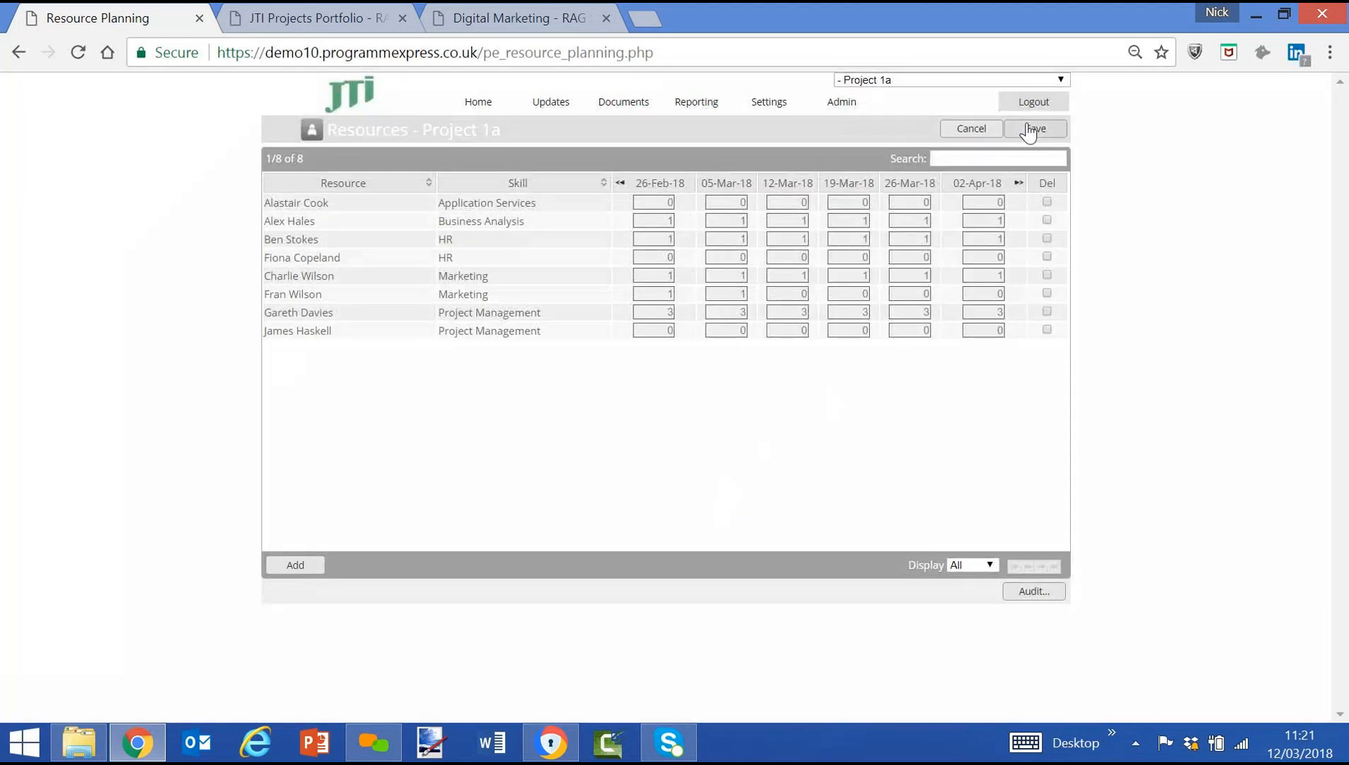
# Generate the shared report "7.Reporting Pack - Resource Usage Summary" for the JTI Projects Portfolio and review each resource's utilisation.
pyautogui.click(471, 100)
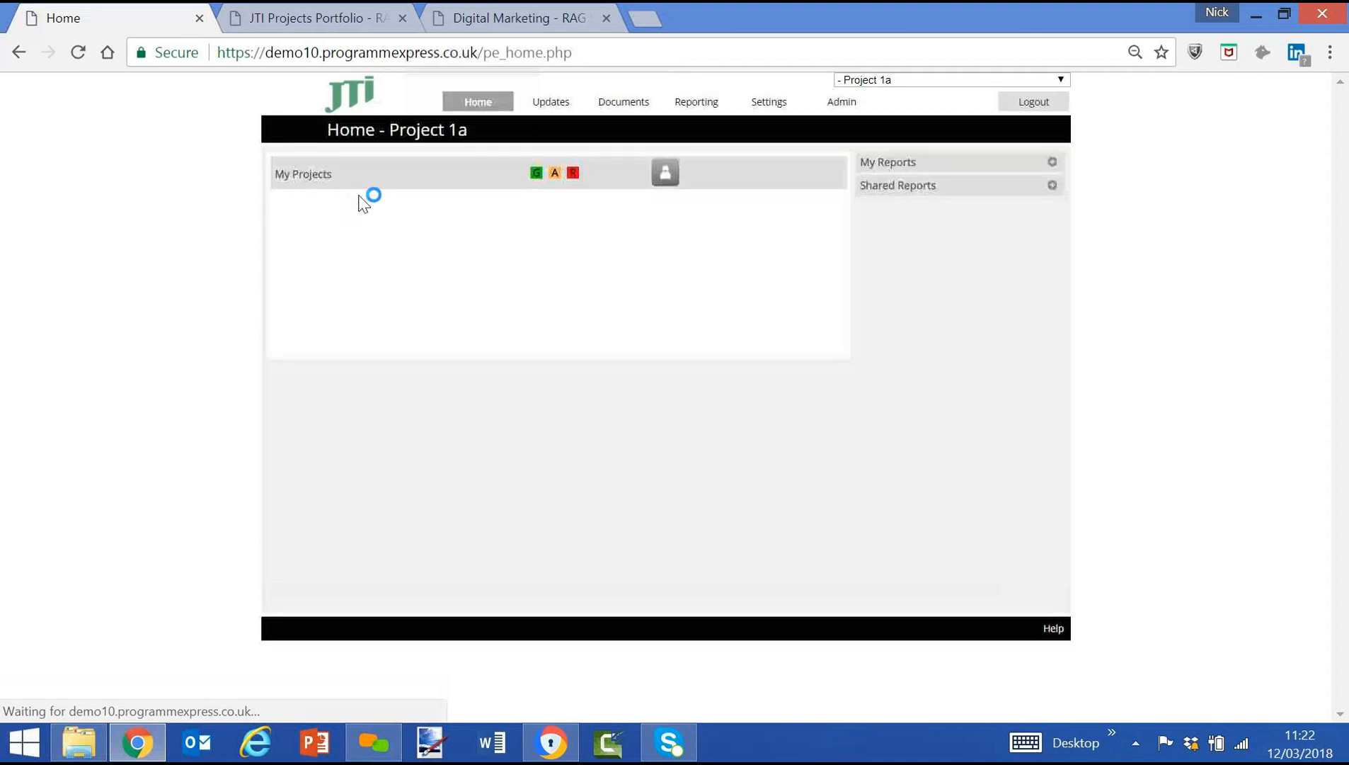
pyautogui.click(439, 209)
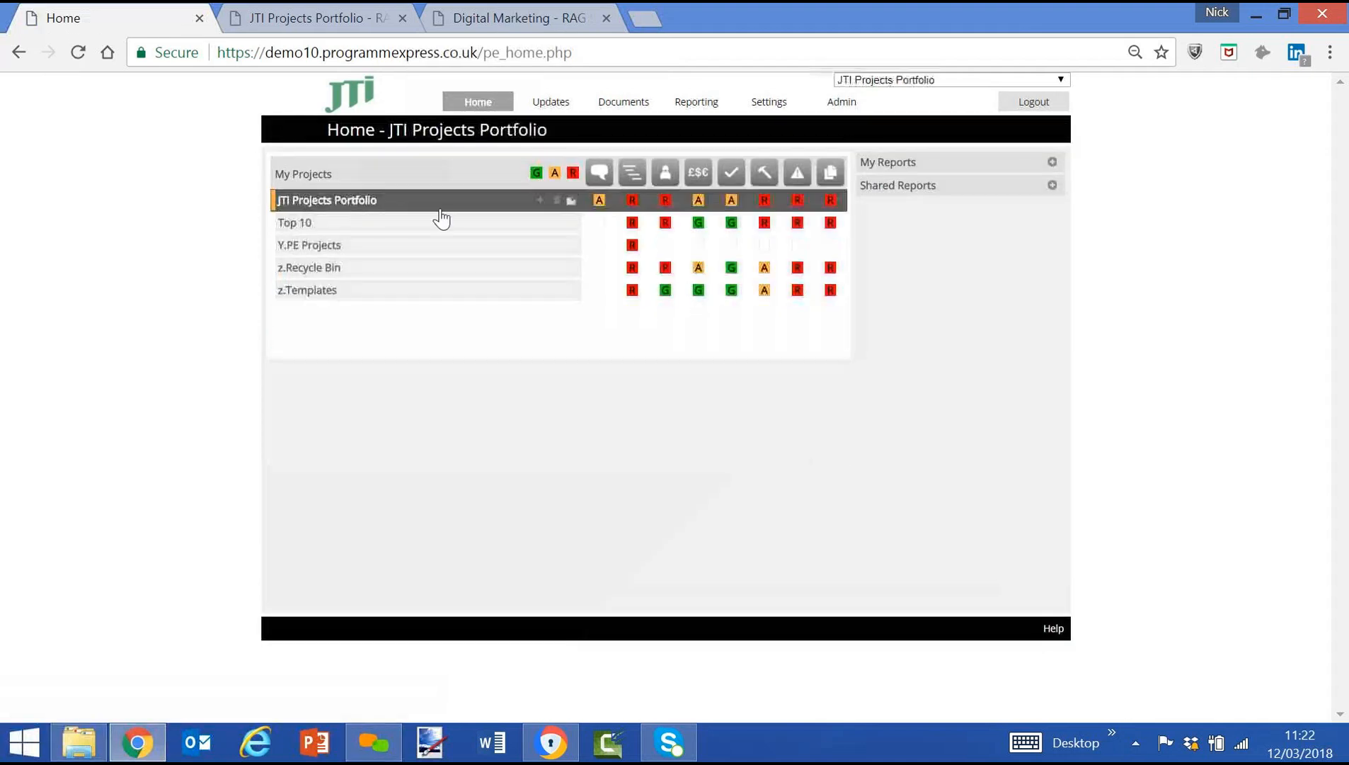
pyautogui.click(1053, 186)
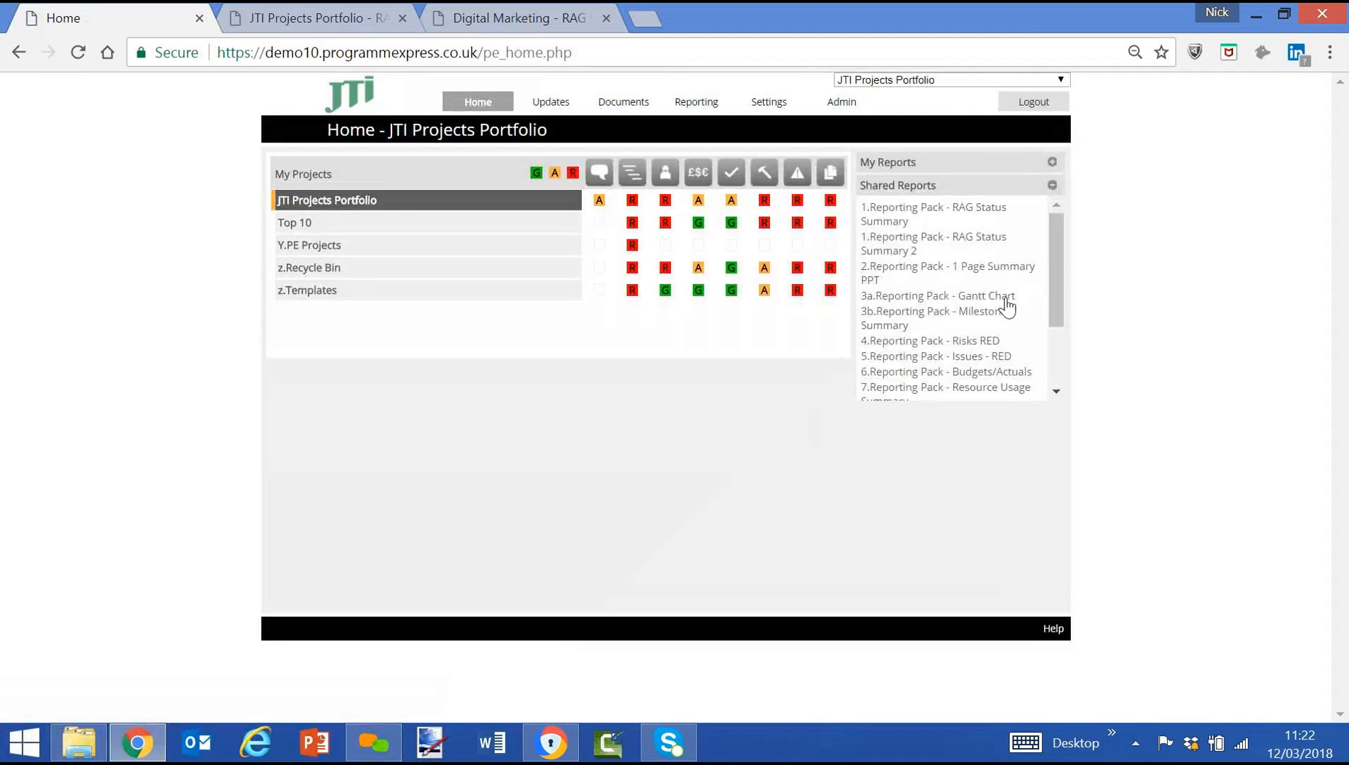
pyautogui.click(952, 390)
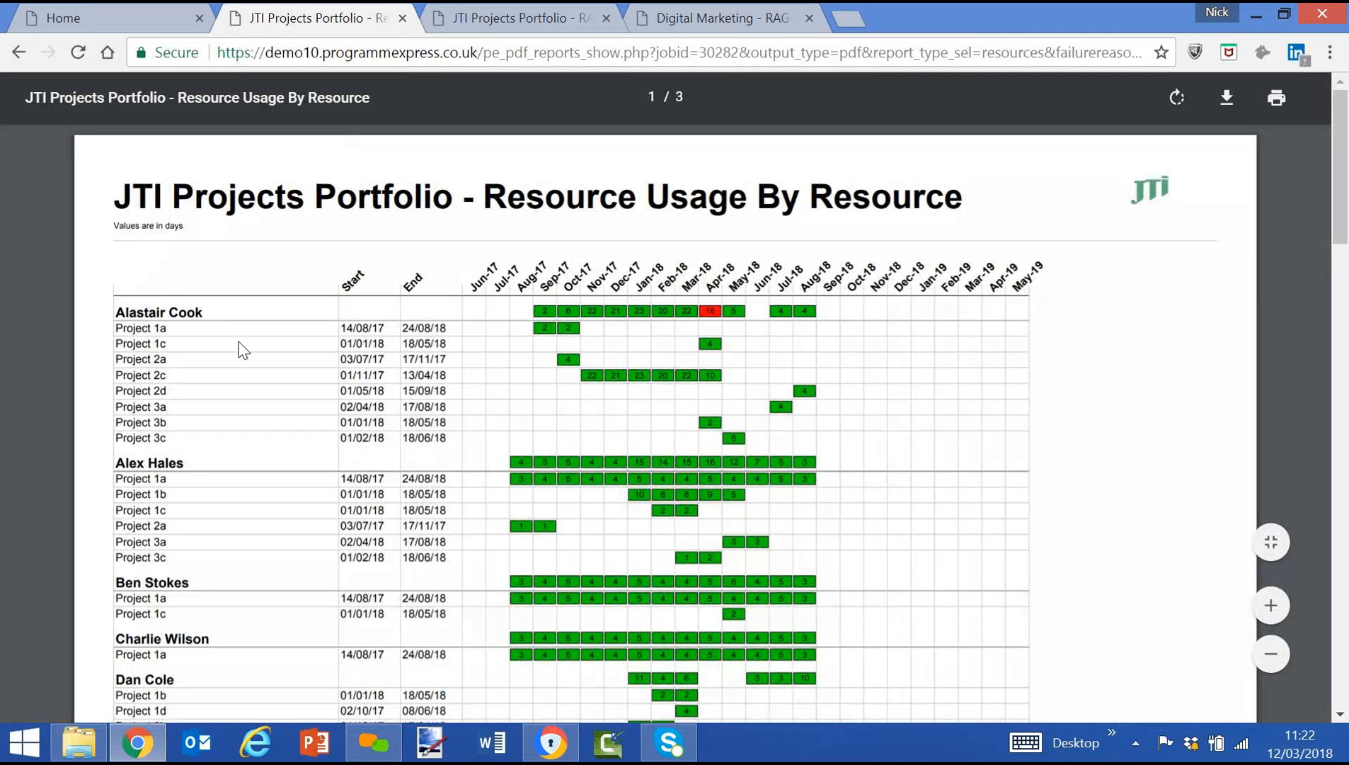
pyautogui.scroll(-5, 237, 342)
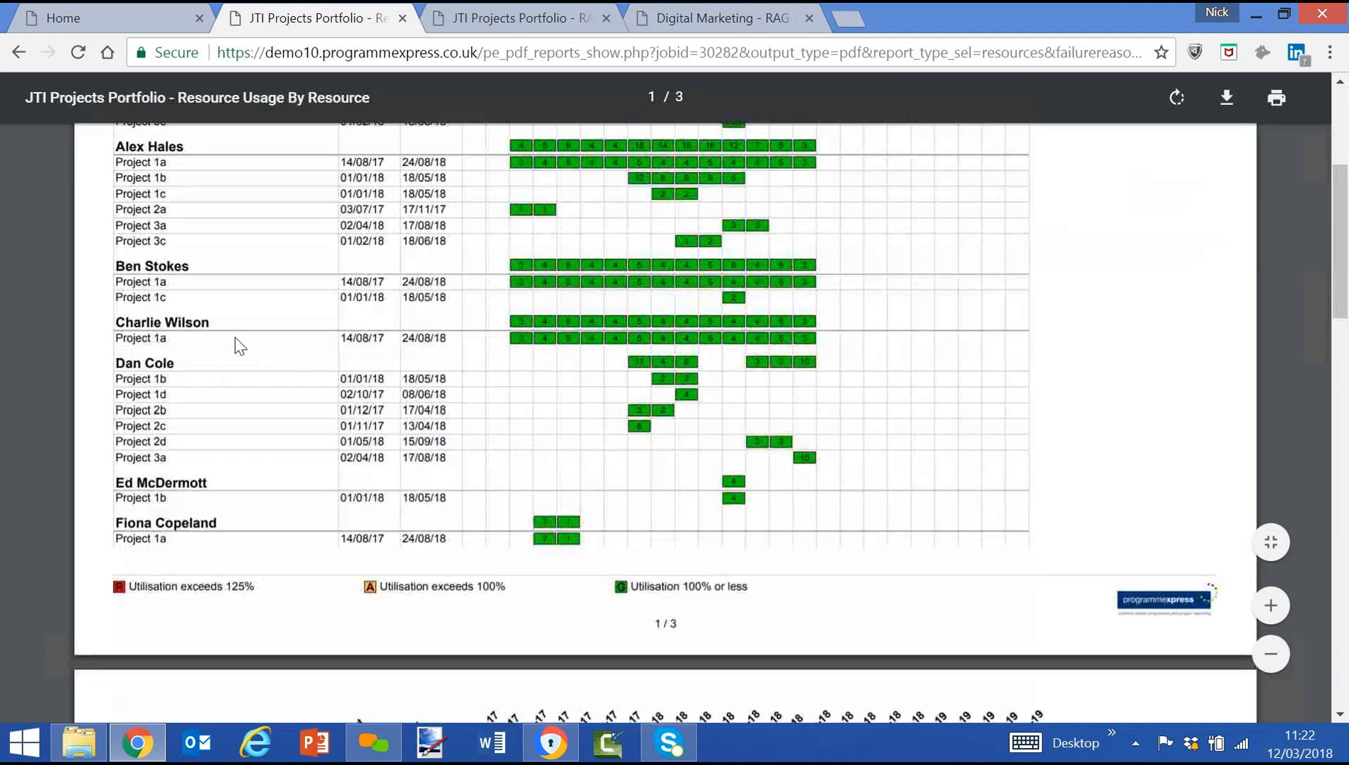
pyautogui.scroll(3, 237, 342)
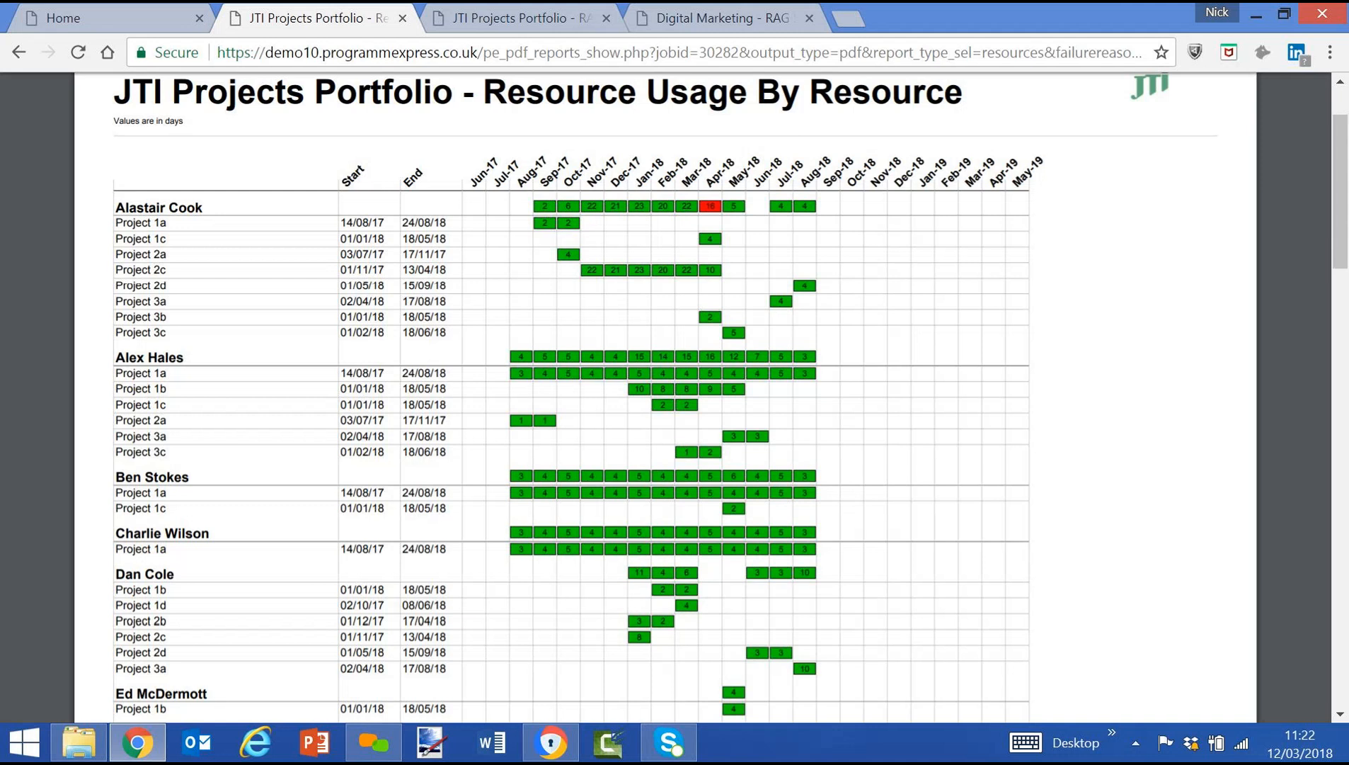
pyautogui.scroll(-9, 665, 396)
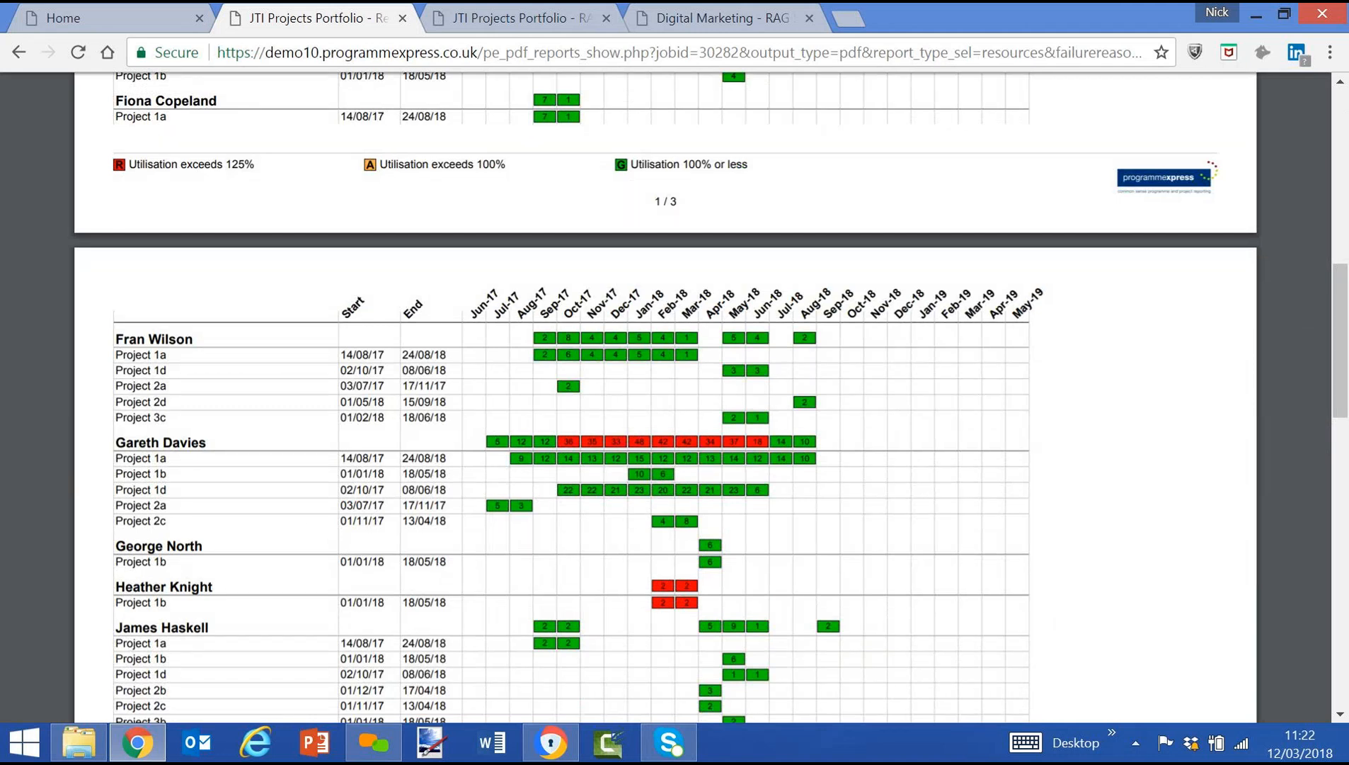
pyautogui.scroll(3, 666, 396)
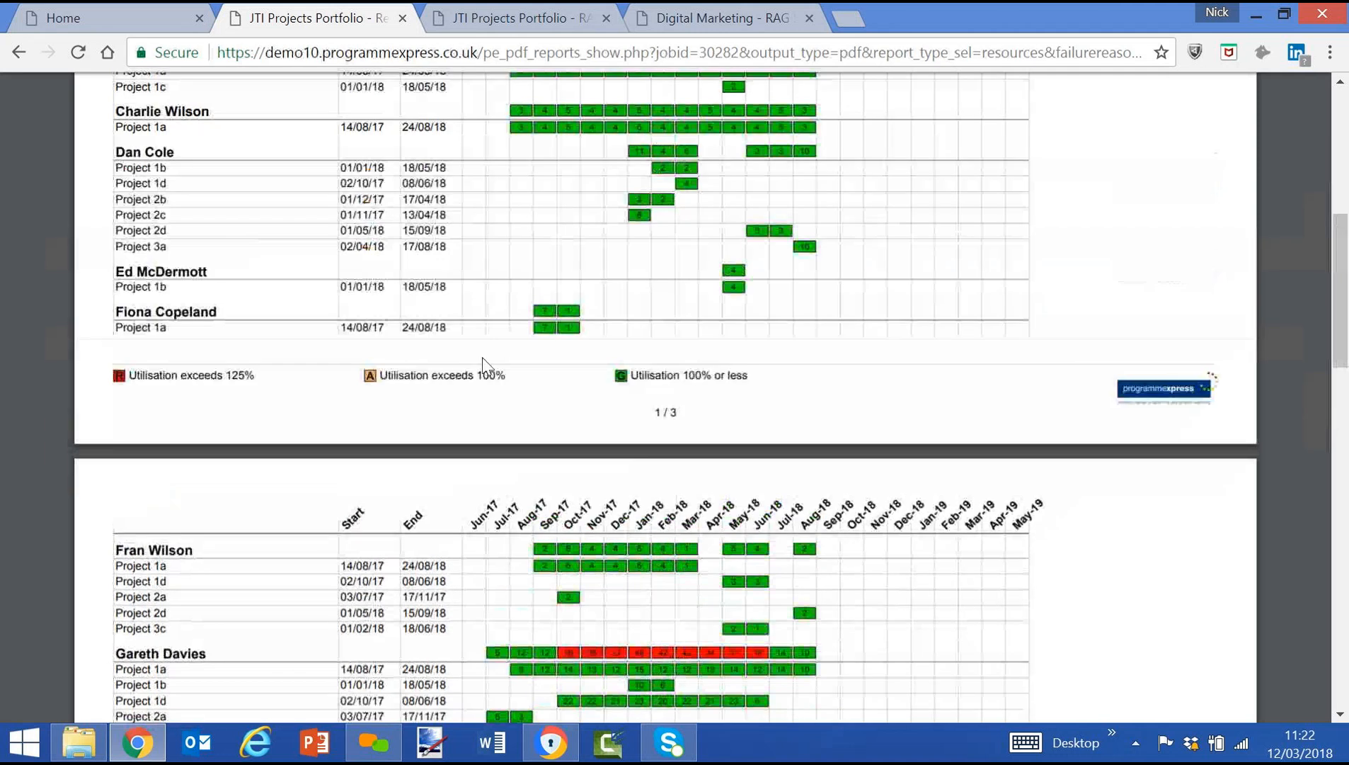
# Return to the home page and expand the portfolio's Digital Marketing and Advertising programmes to view their projects.
pyautogui.click(119, 17)
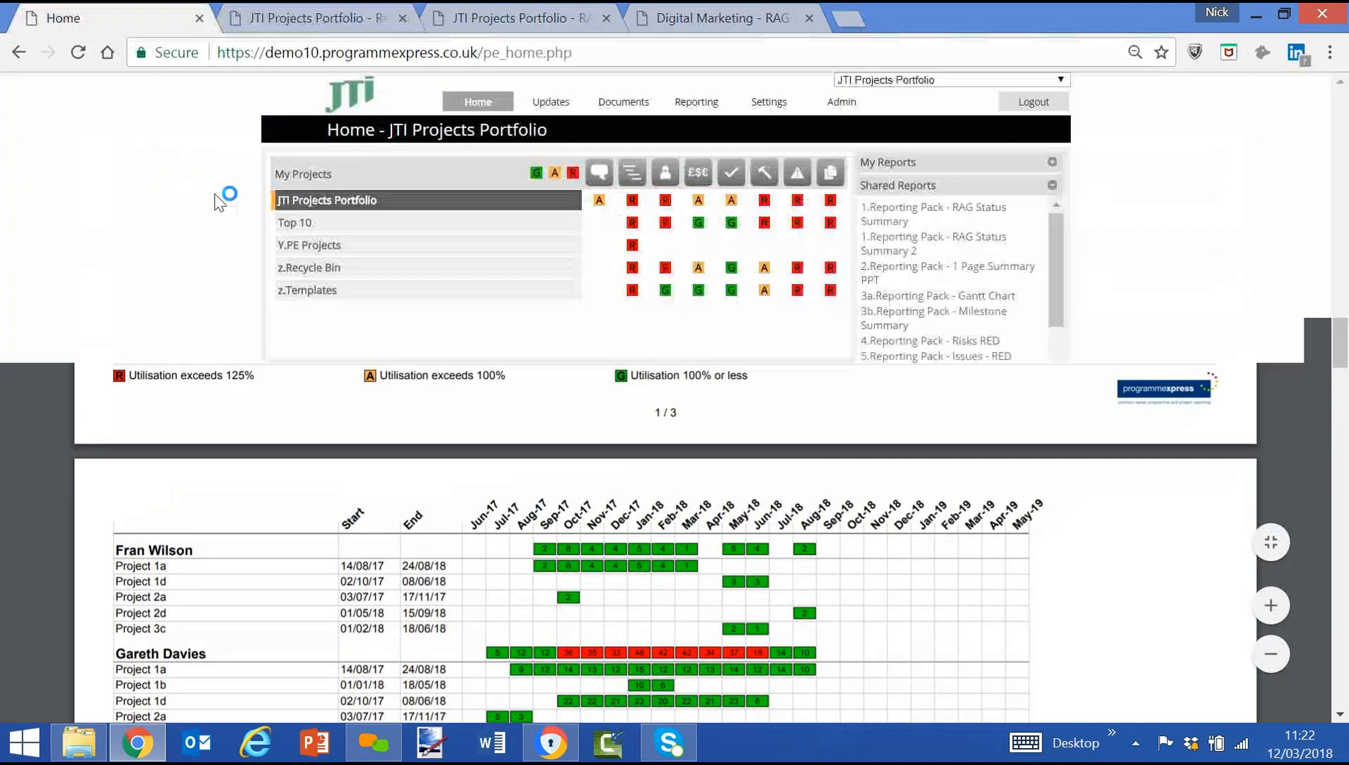
pyautogui.click(306, 208)
pyautogui.click(315, 223)
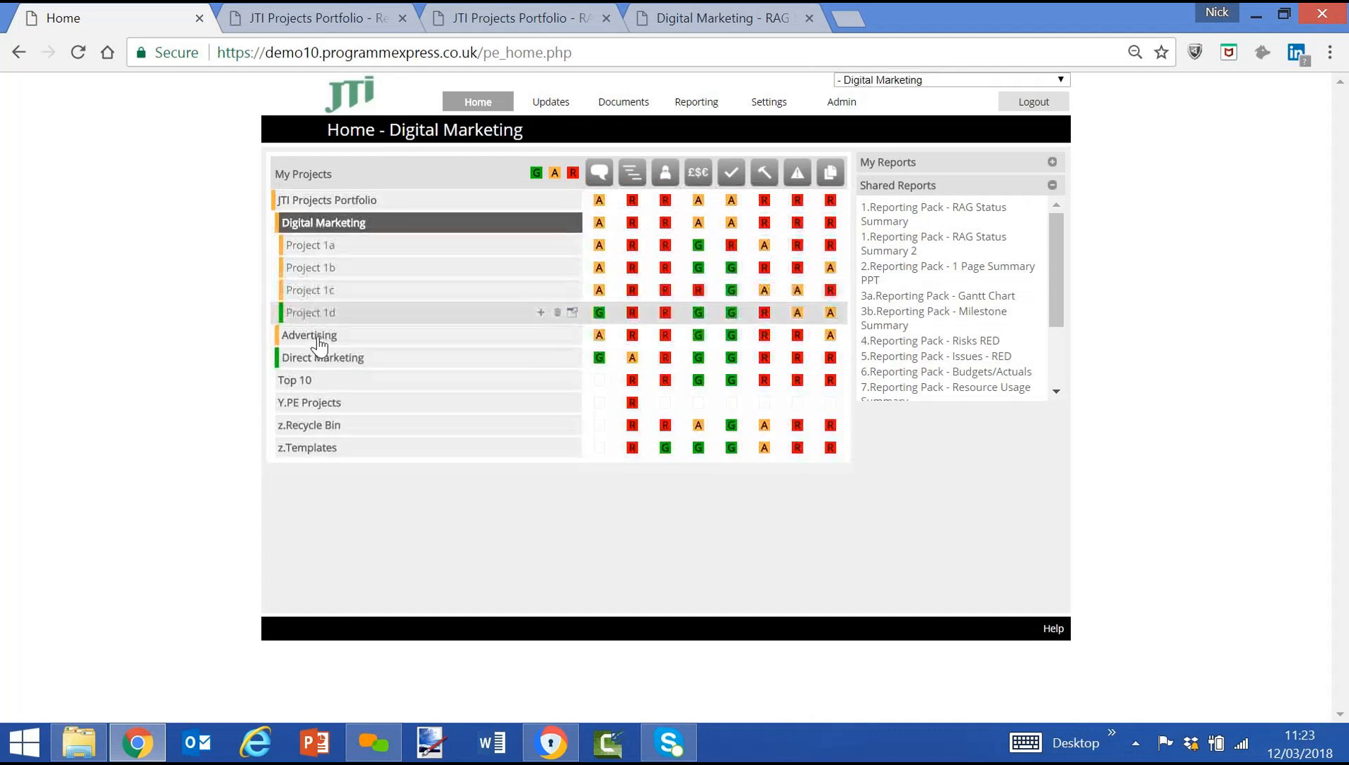
pyautogui.click(318, 340)
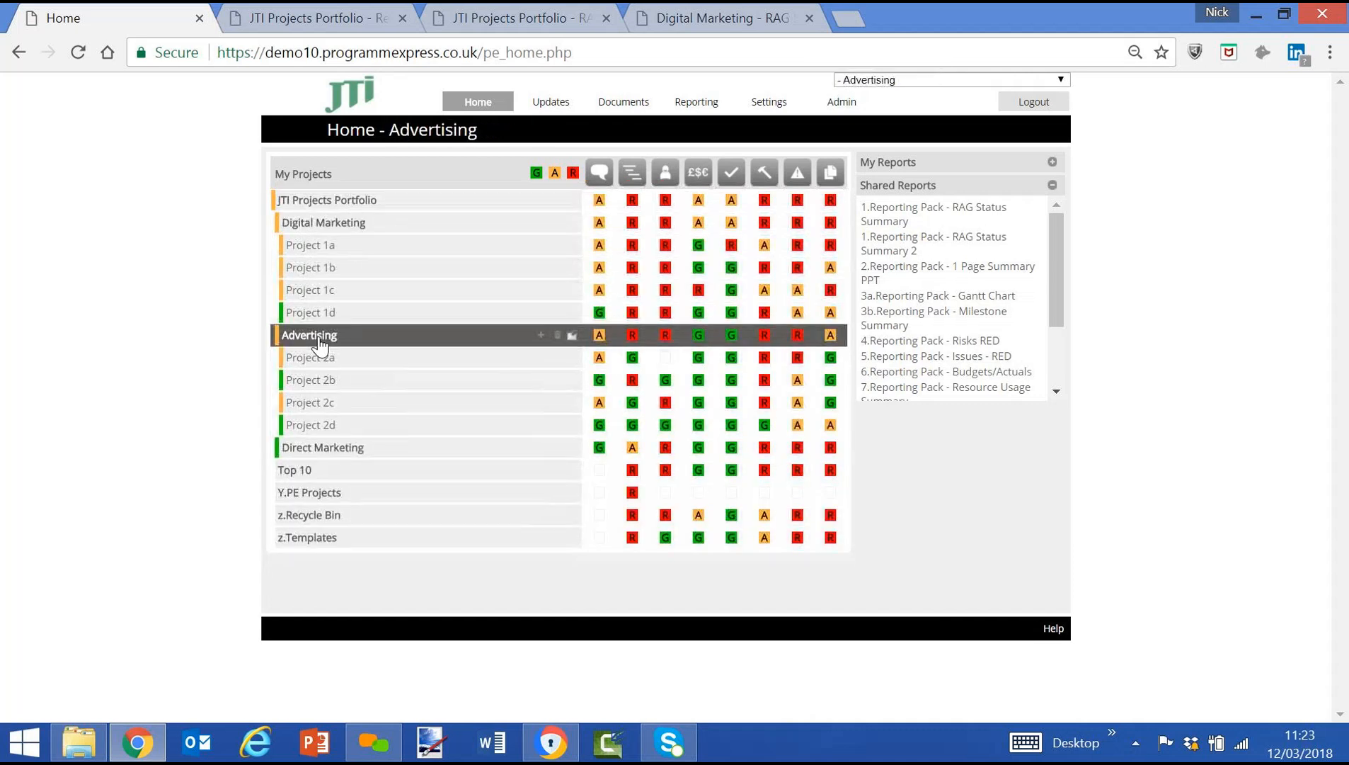
pyautogui.click(573, 57)
pyautogui.moveTo(574, 55); pyautogui.dragTo(478, 54)
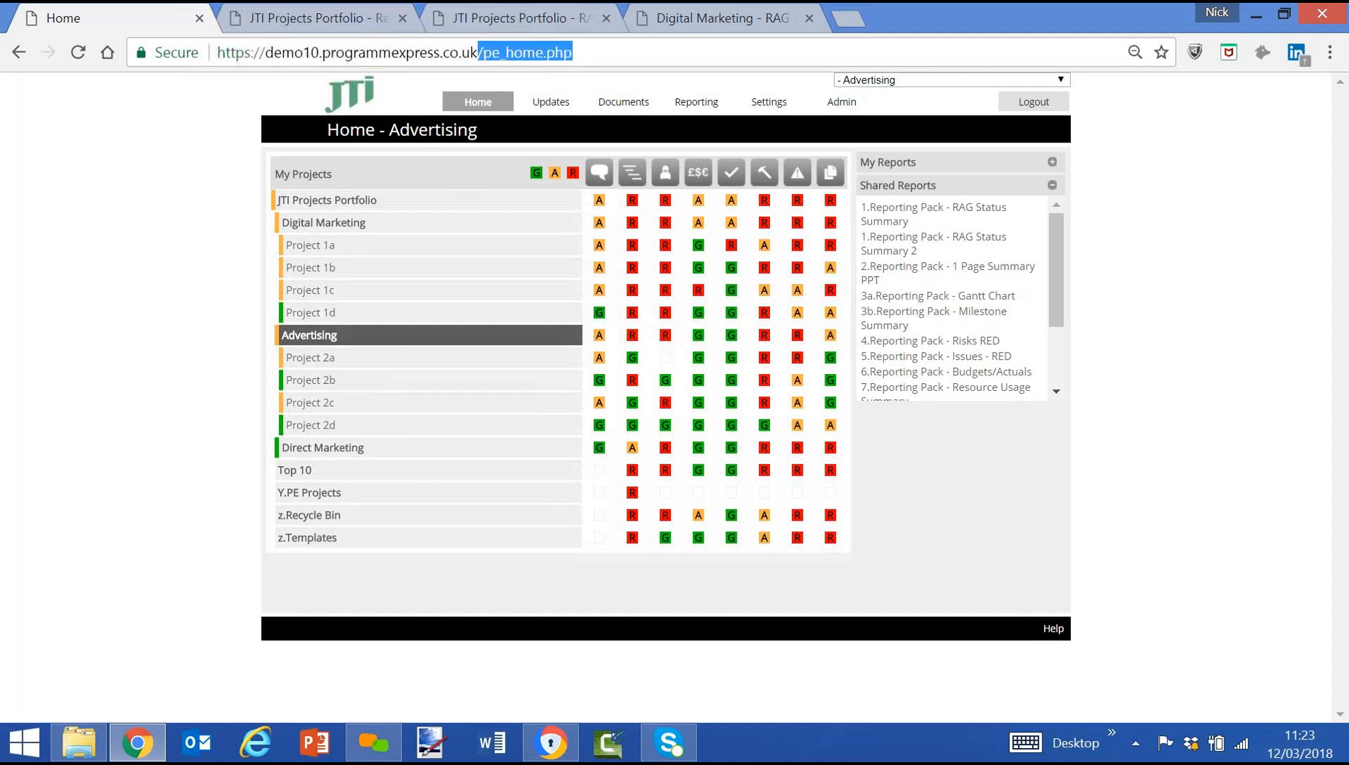
pyautogui.press('BackSpace')
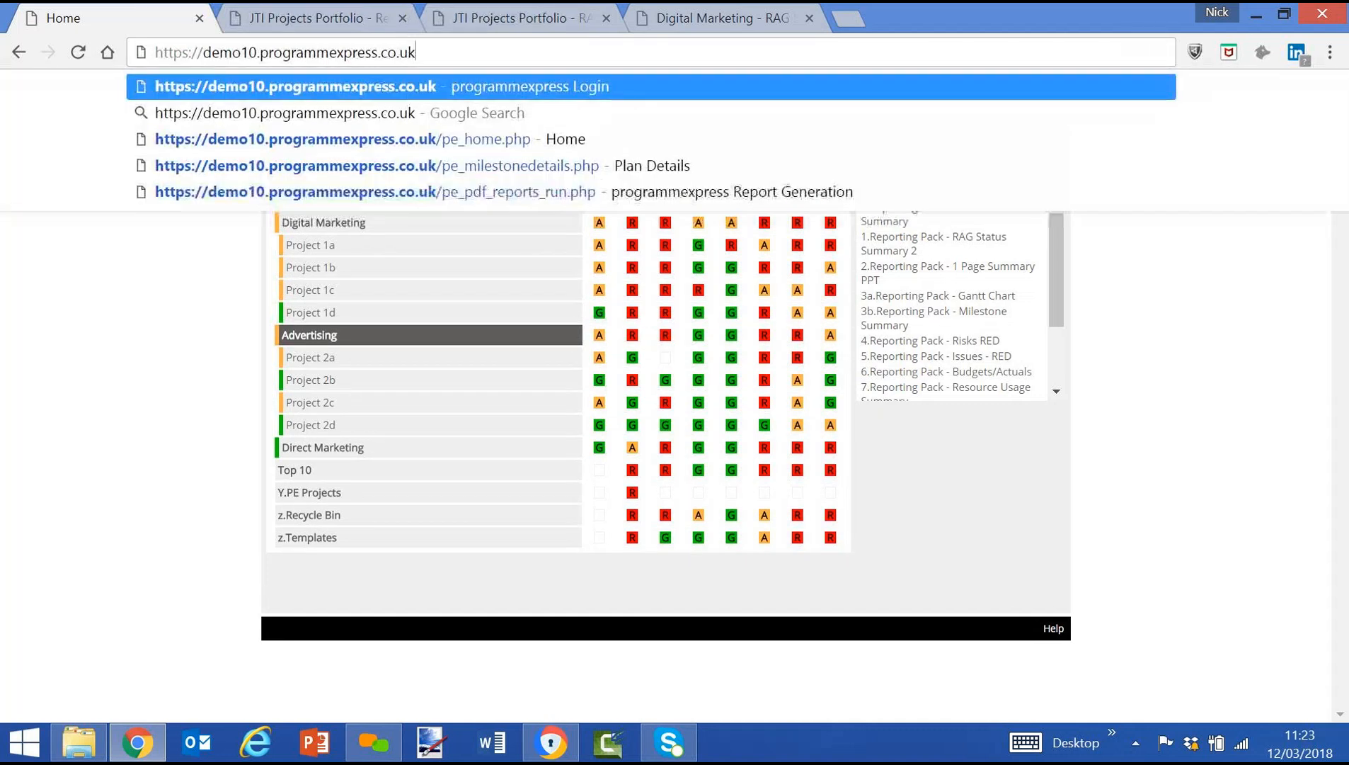
pyautogui.press('Return')
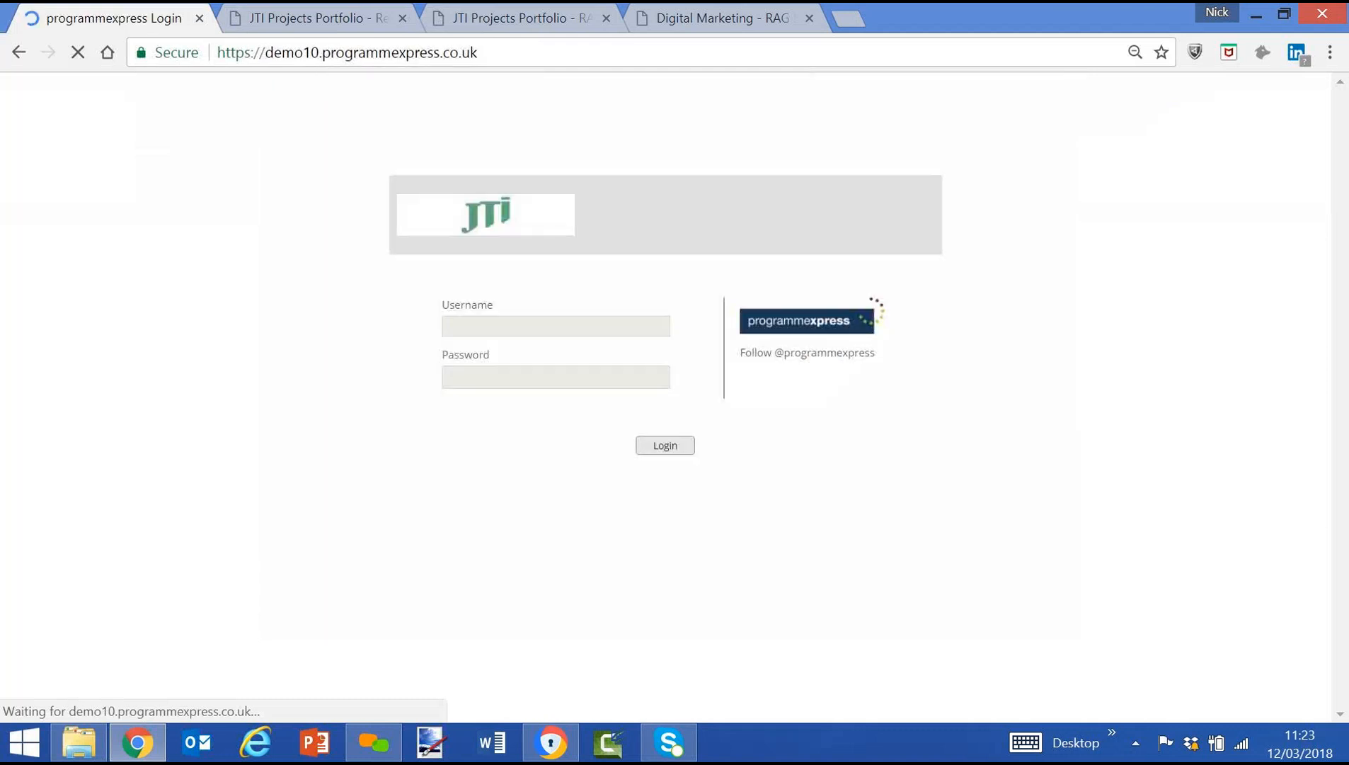
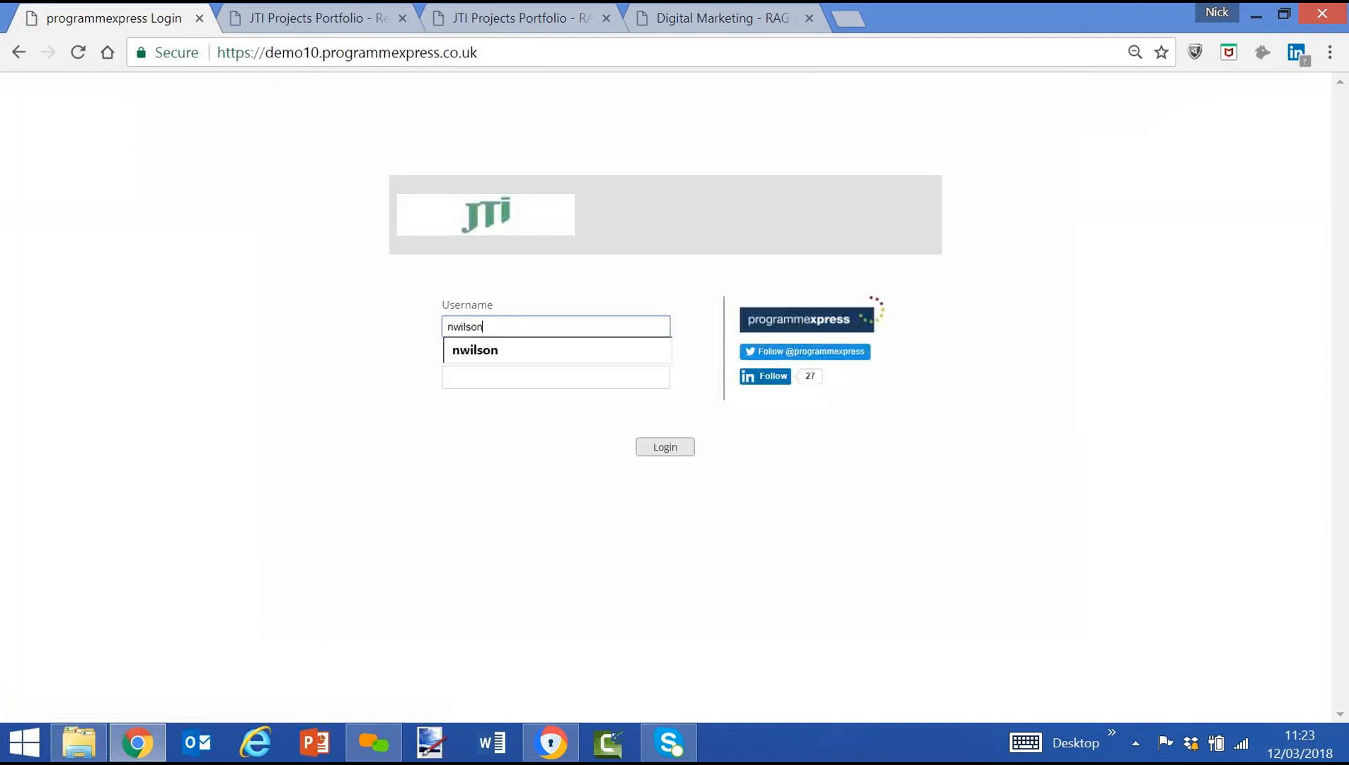
pyautogui.press('Tab')
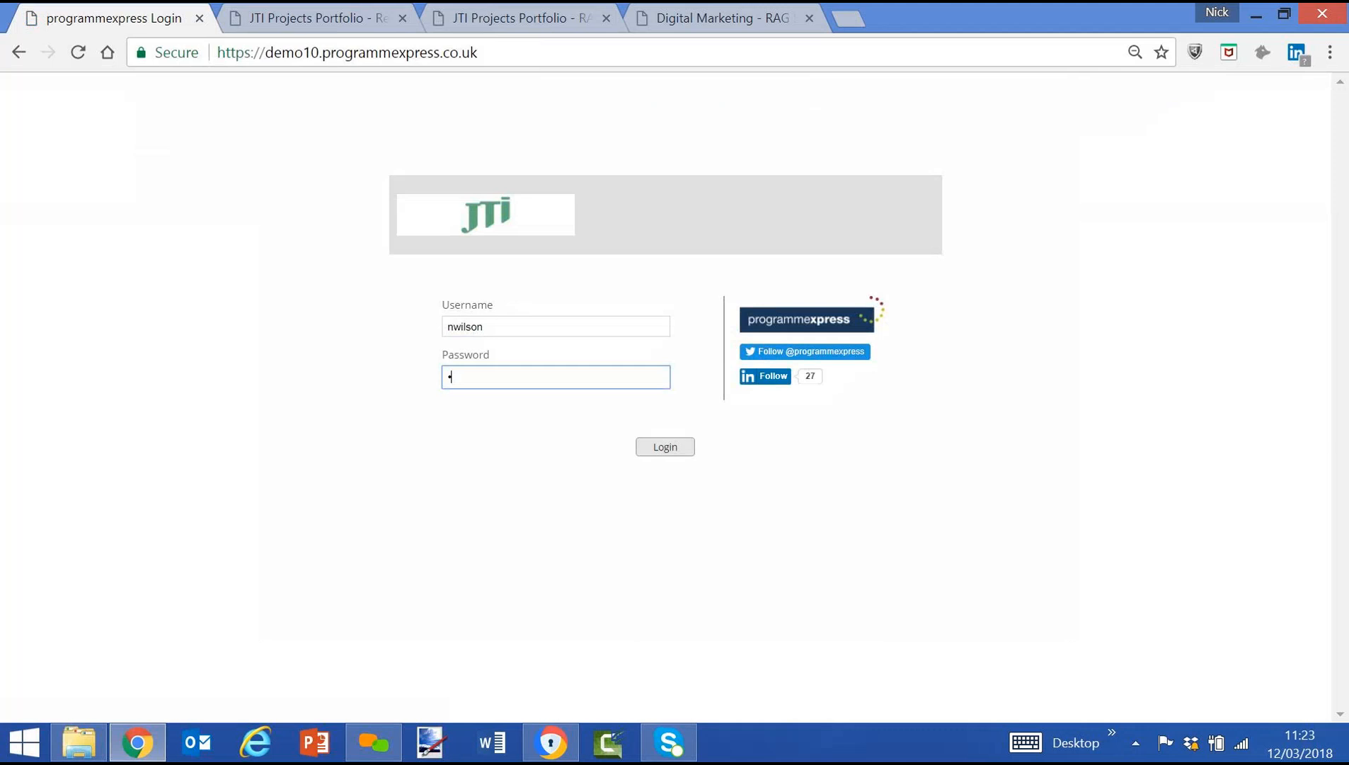
pyautogui.press('Return')
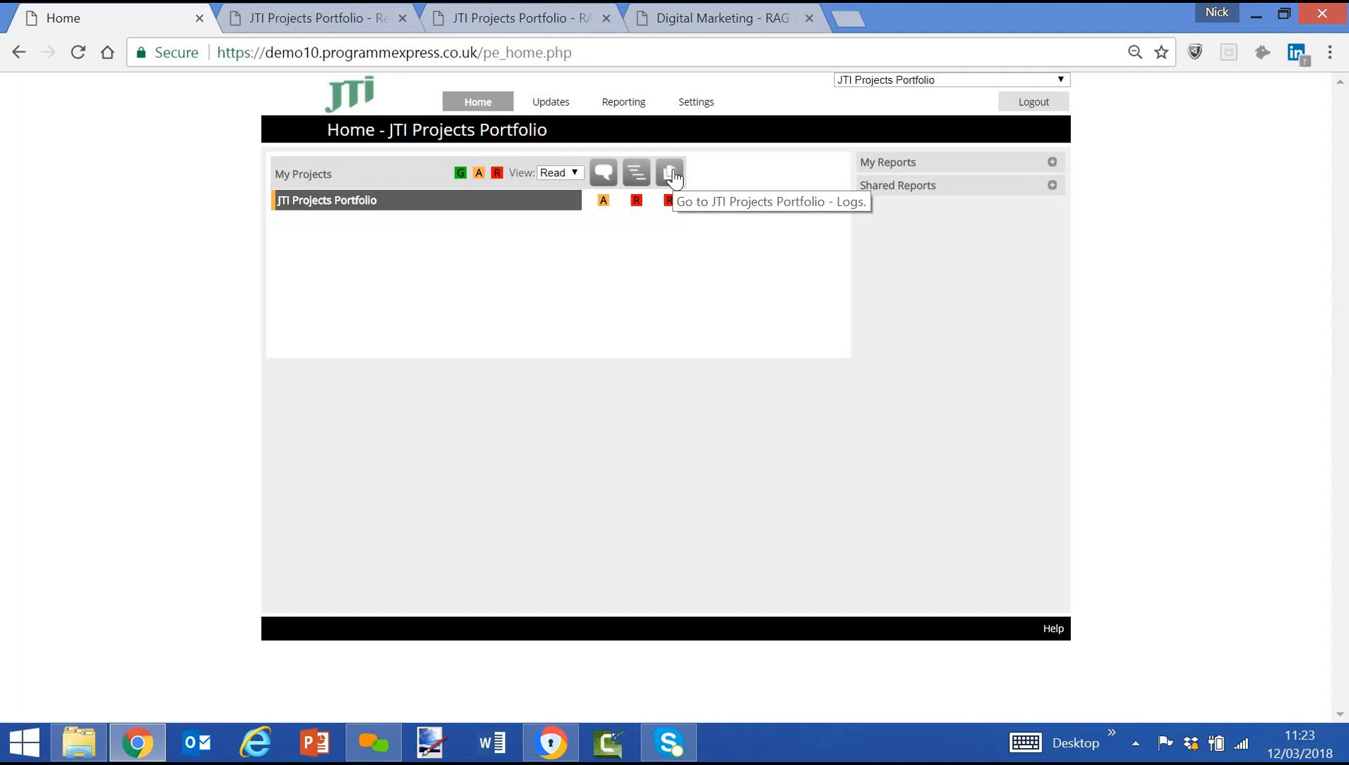
# Switch the project list to the Write view and select Project 1a.
pyautogui.click(558, 173)
pyautogui.click(564, 239)
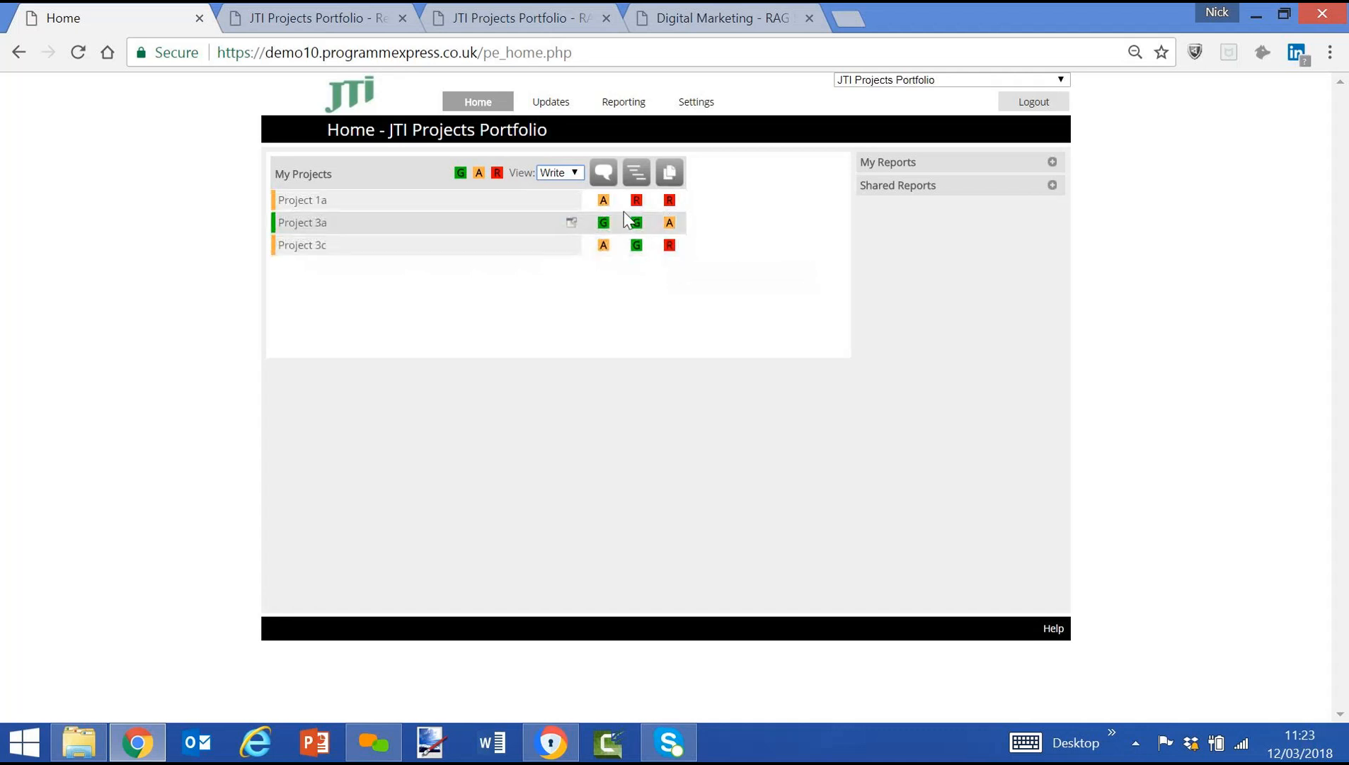
pyautogui.click(310, 204)
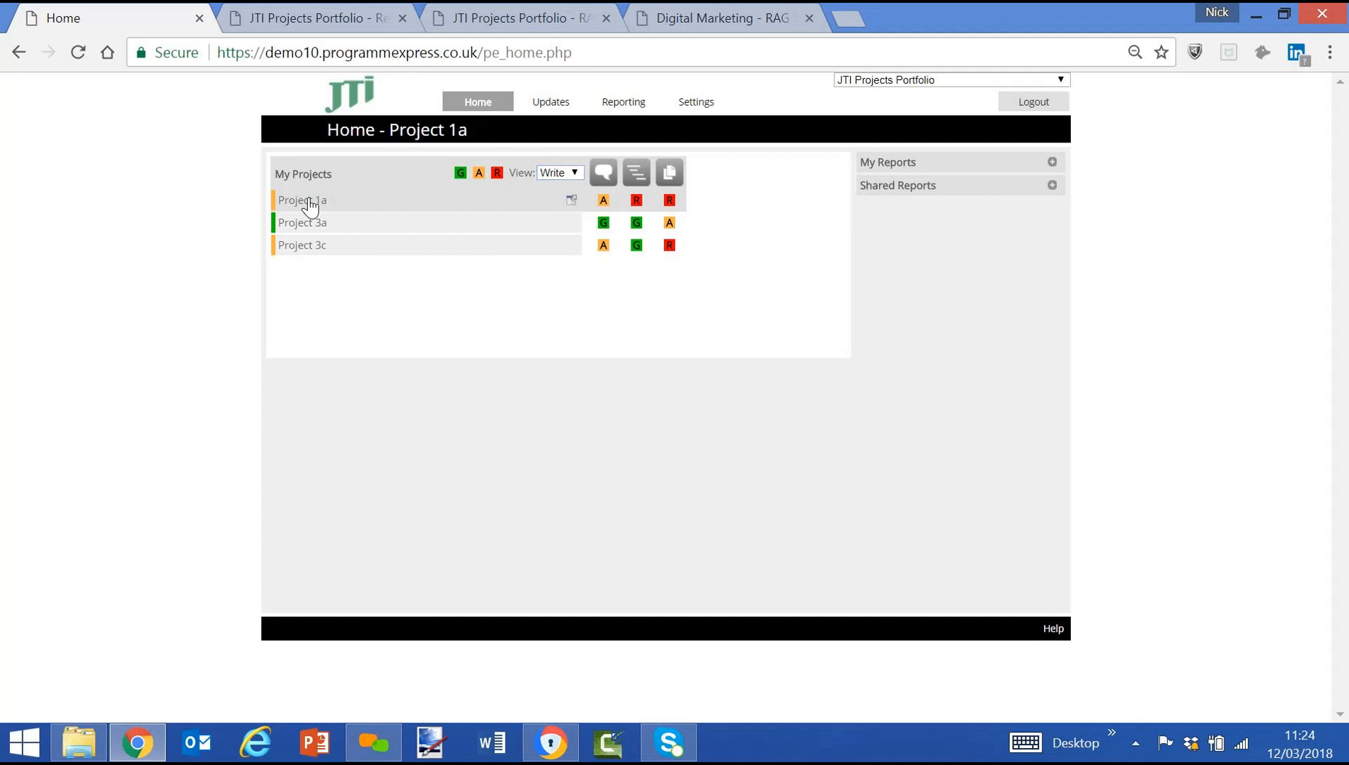
# Switch the project list to the Read view and expand the JTI Projects Portfolio with its Digital Marketing and Advertising programmes.
pyautogui.click(556, 174)
pyautogui.click(558, 225)
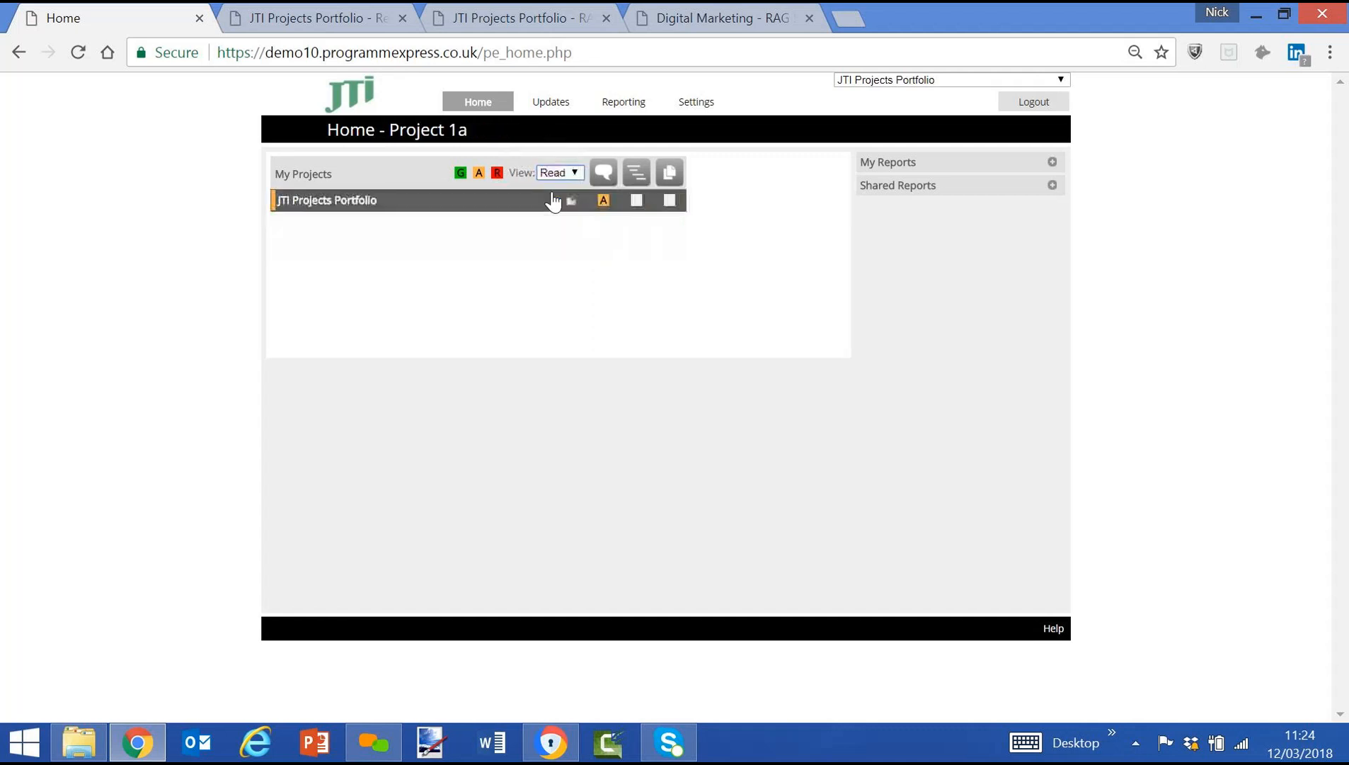
pyautogui.click(377, 206)
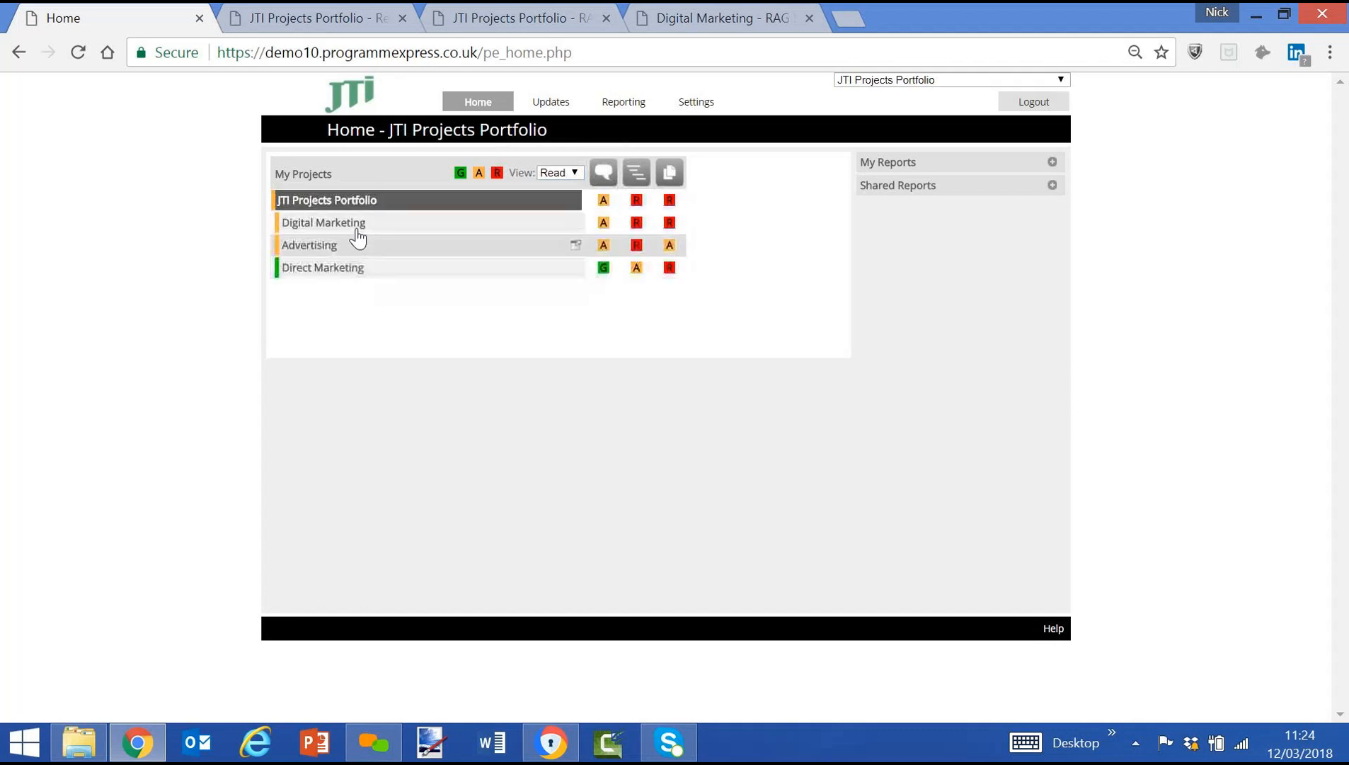
pyautogui.click(354, 223)
pyautogui.click(343, 337)
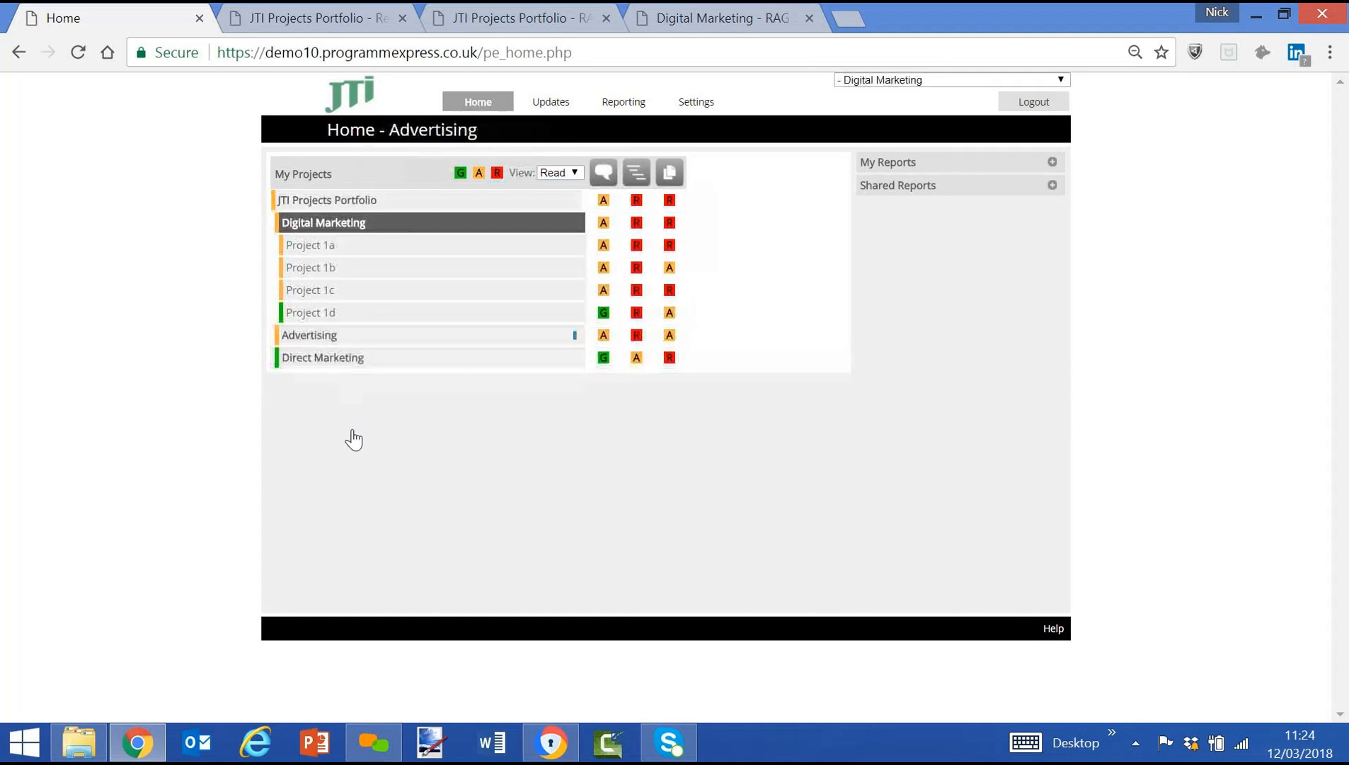
# Expand the Direct Marketing programme to view its projects and switch the project list to the Write view.
pyautogui.click(350, 453)
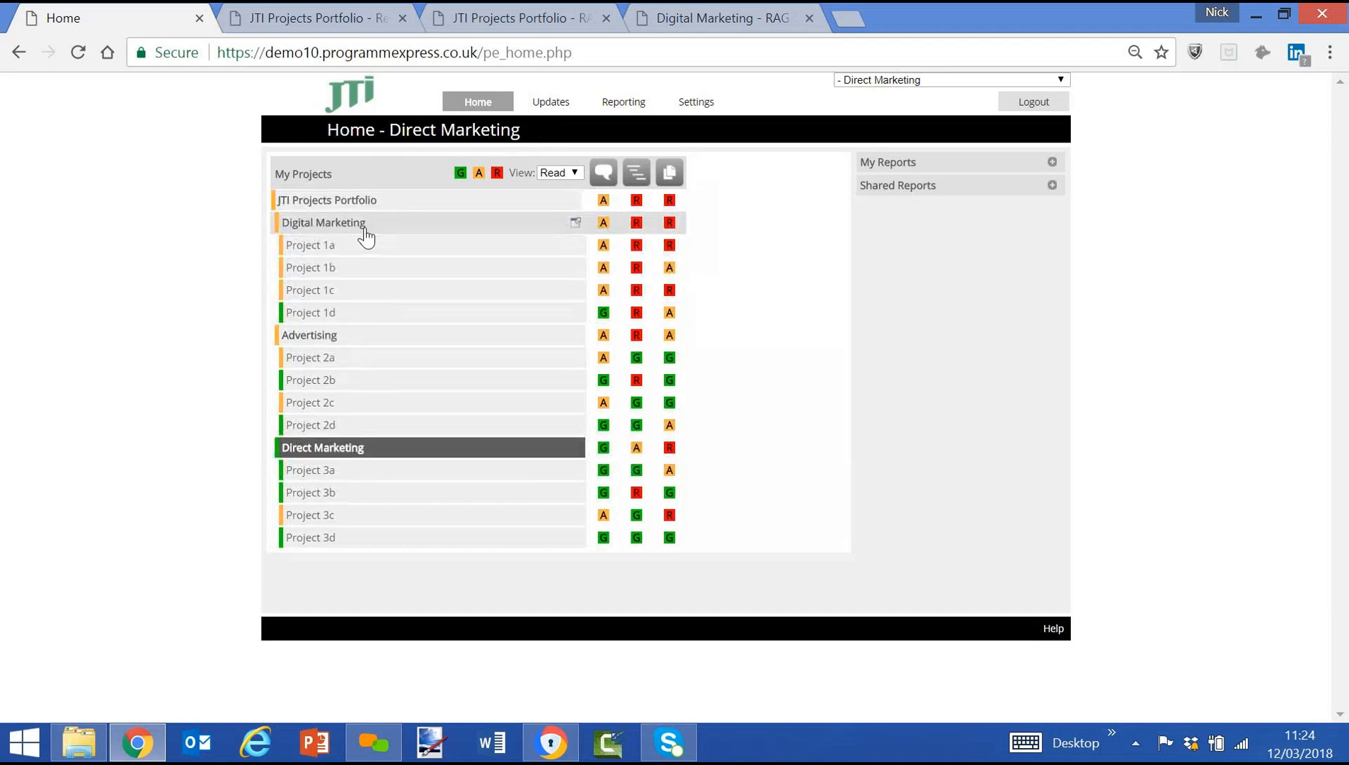
pyautogui.click(573, 174)
pyautogui.click(501, 315)
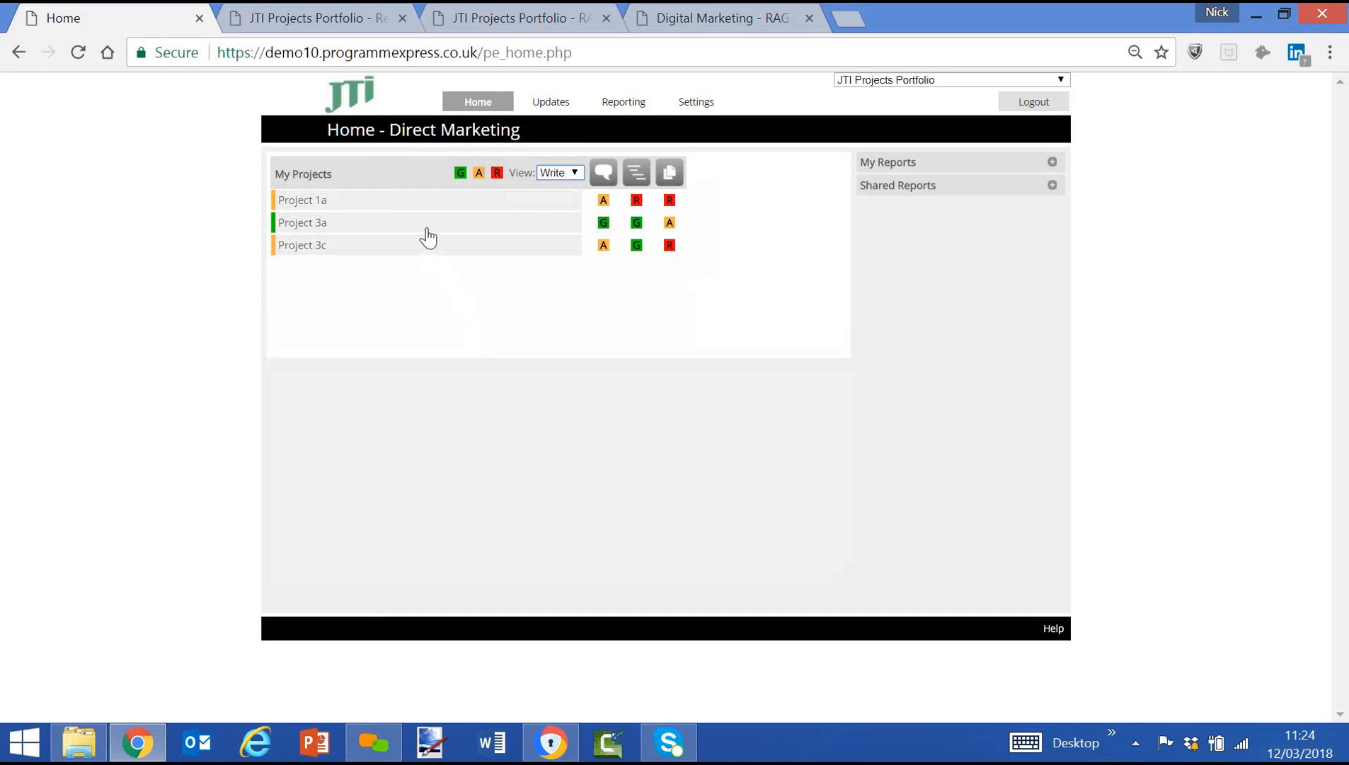
# Select Project 1a, open its project commentary, and return to the home page.
pyautogui.click(428, 203)
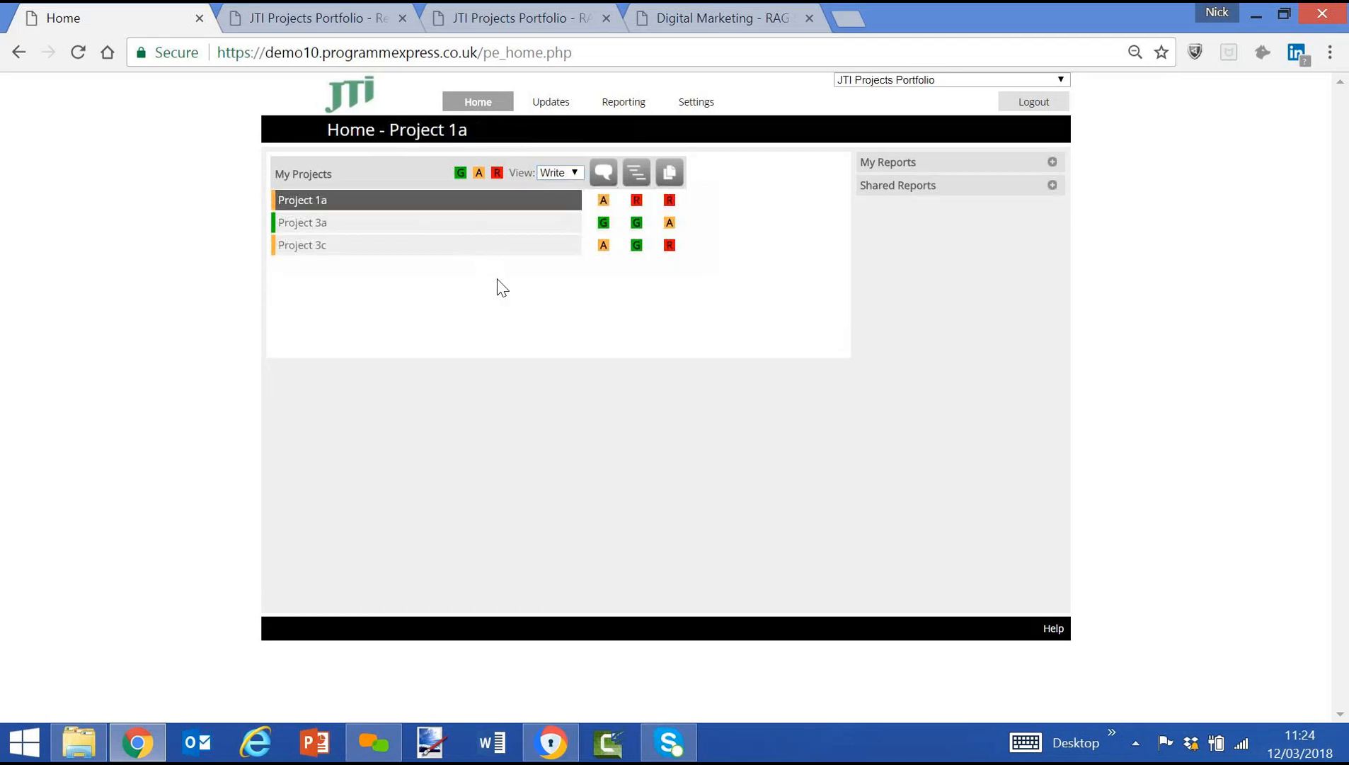
pyautogui.click(603, 201)
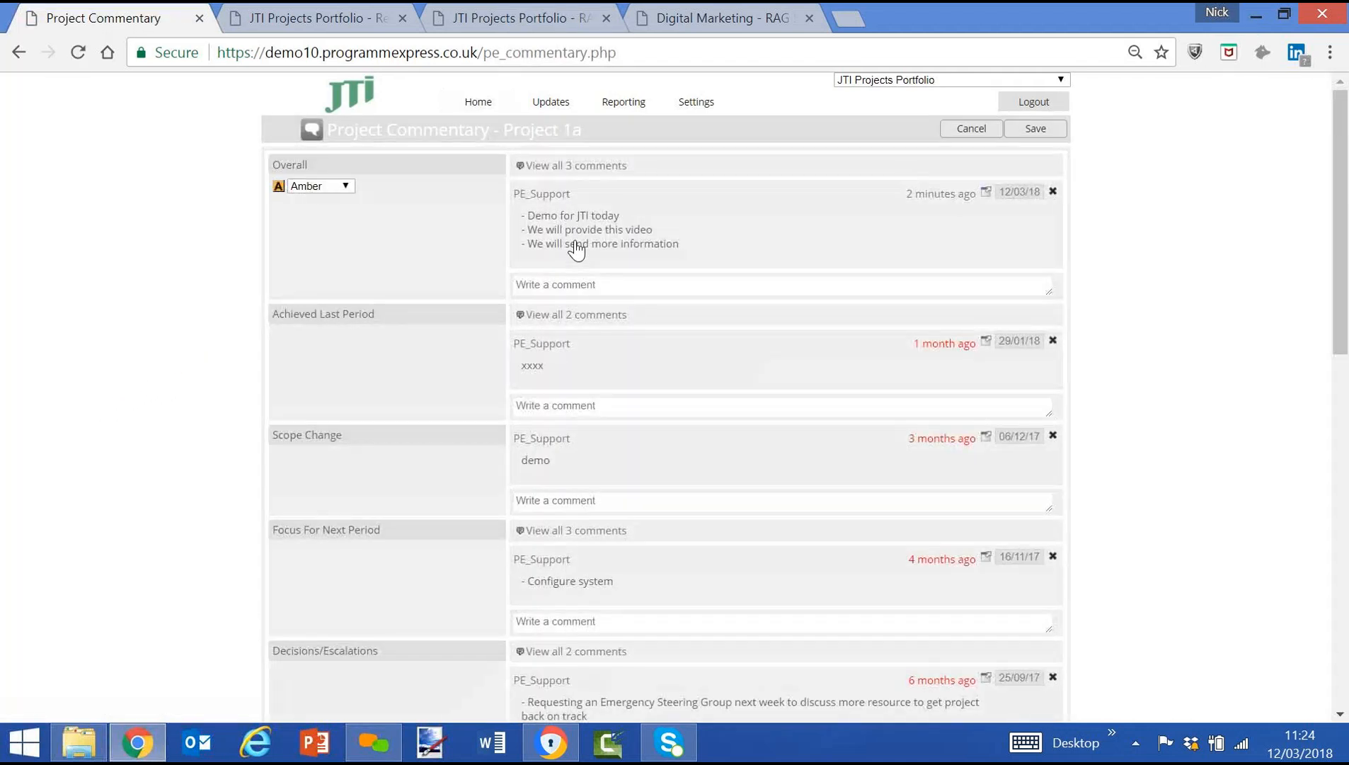
pyautogui.click(478, 104)
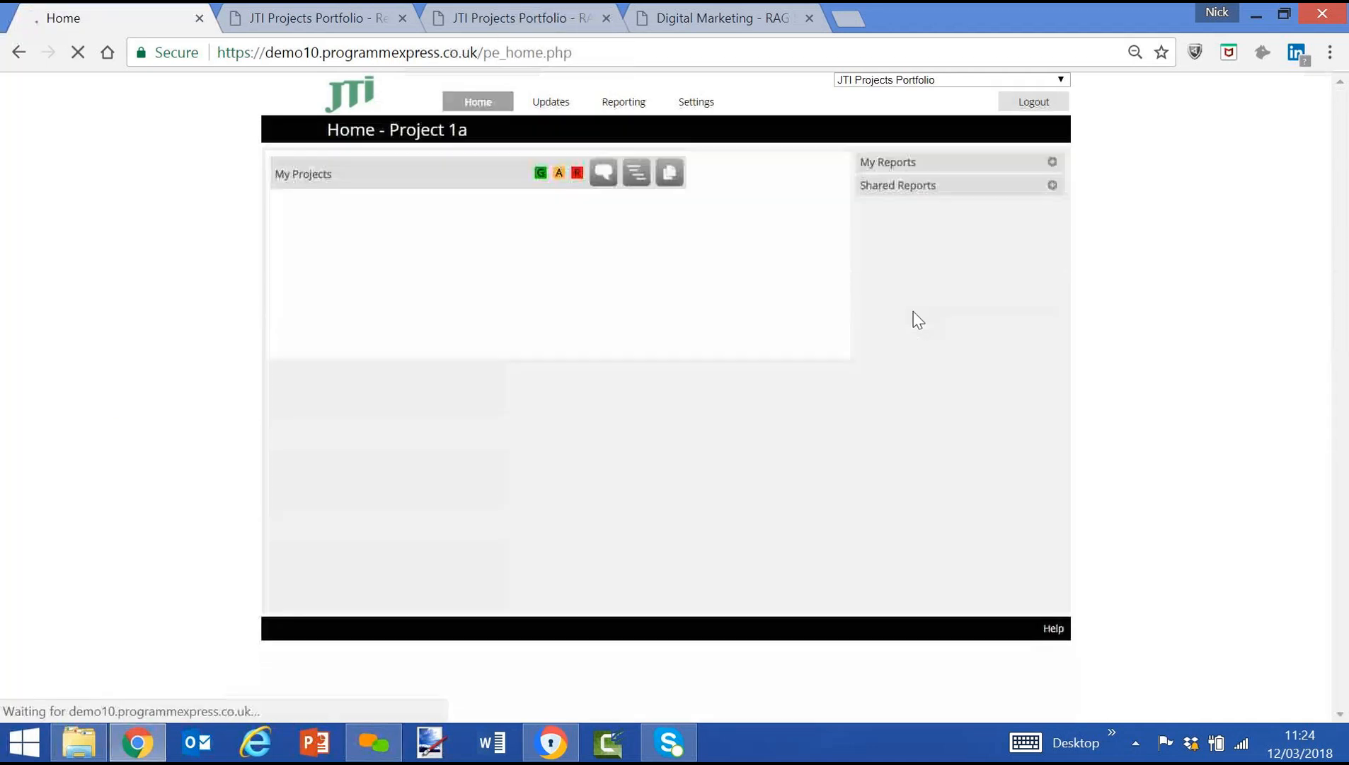
# Generate the shared report "2.Reporting Pack - 1 Page Summary PPT" for Project 1a and look through the whole page.
pyautogui.click(1053, 185)
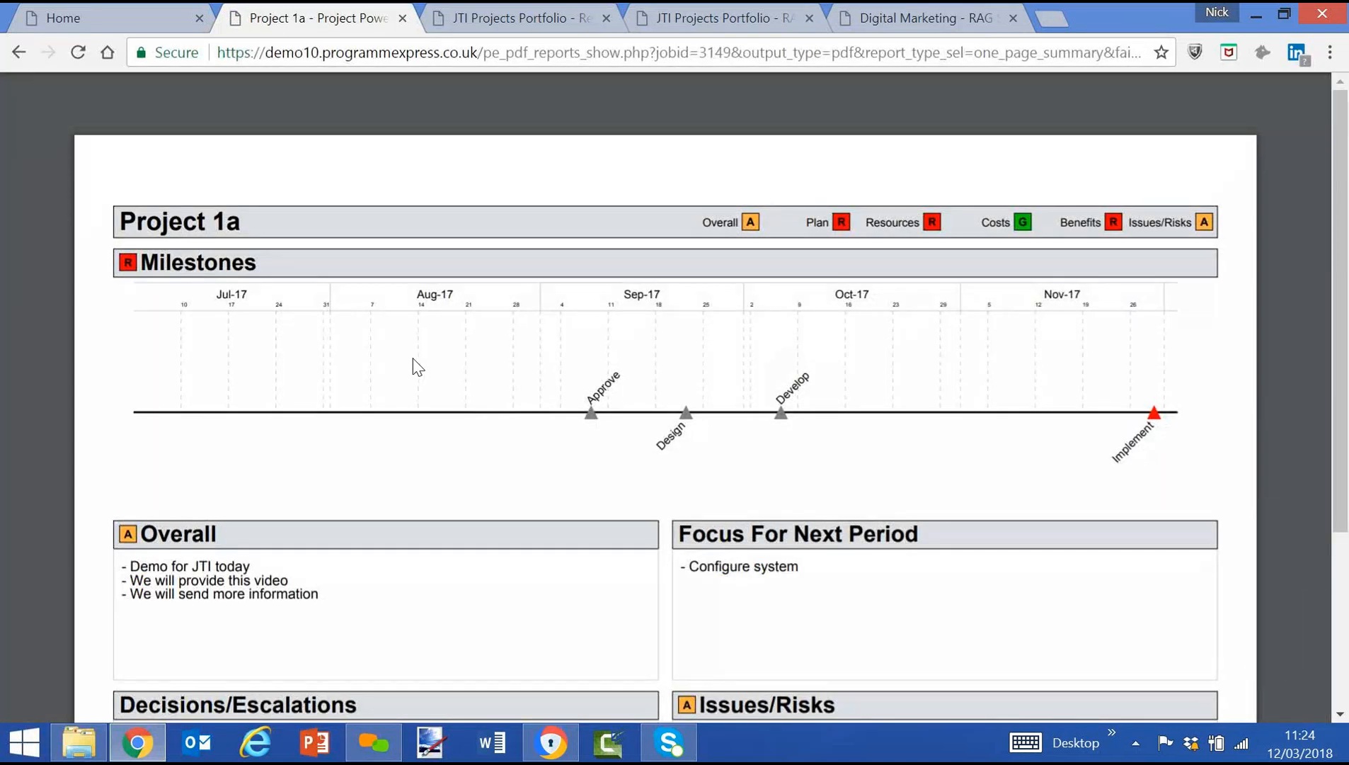
pyautogui.scroll(-3, 418, 366)
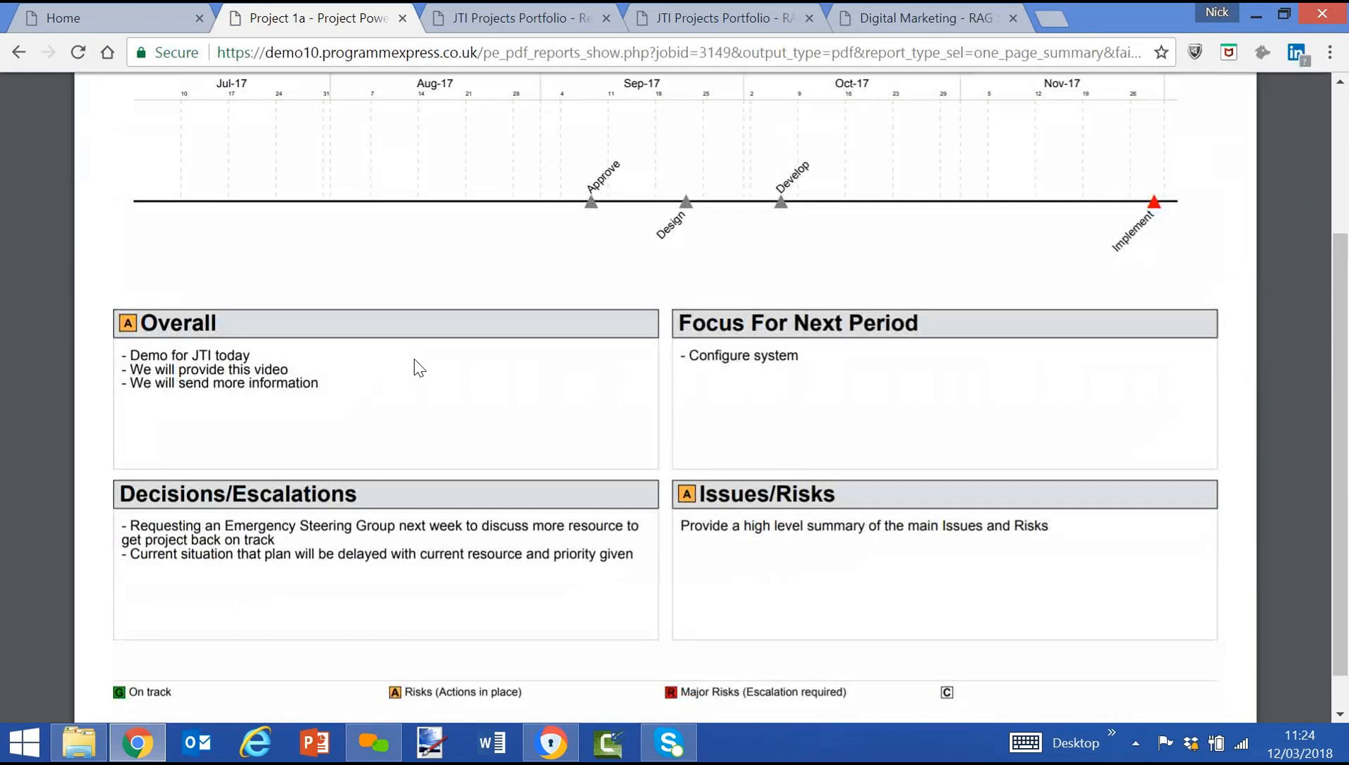
pyautogui.scroll(2, 419, 367)
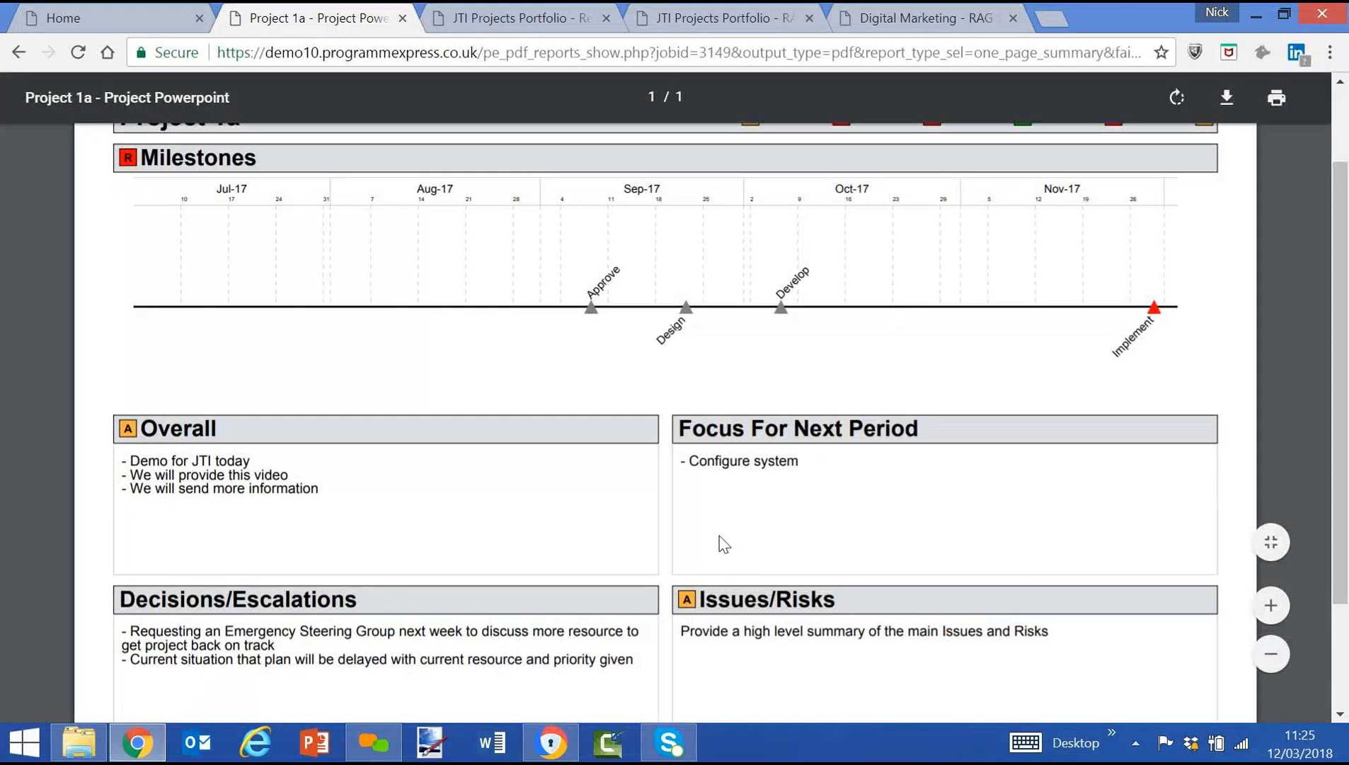
# Return to the home page and browse the full list of shared reports.
pyautogui.click(108, 20)
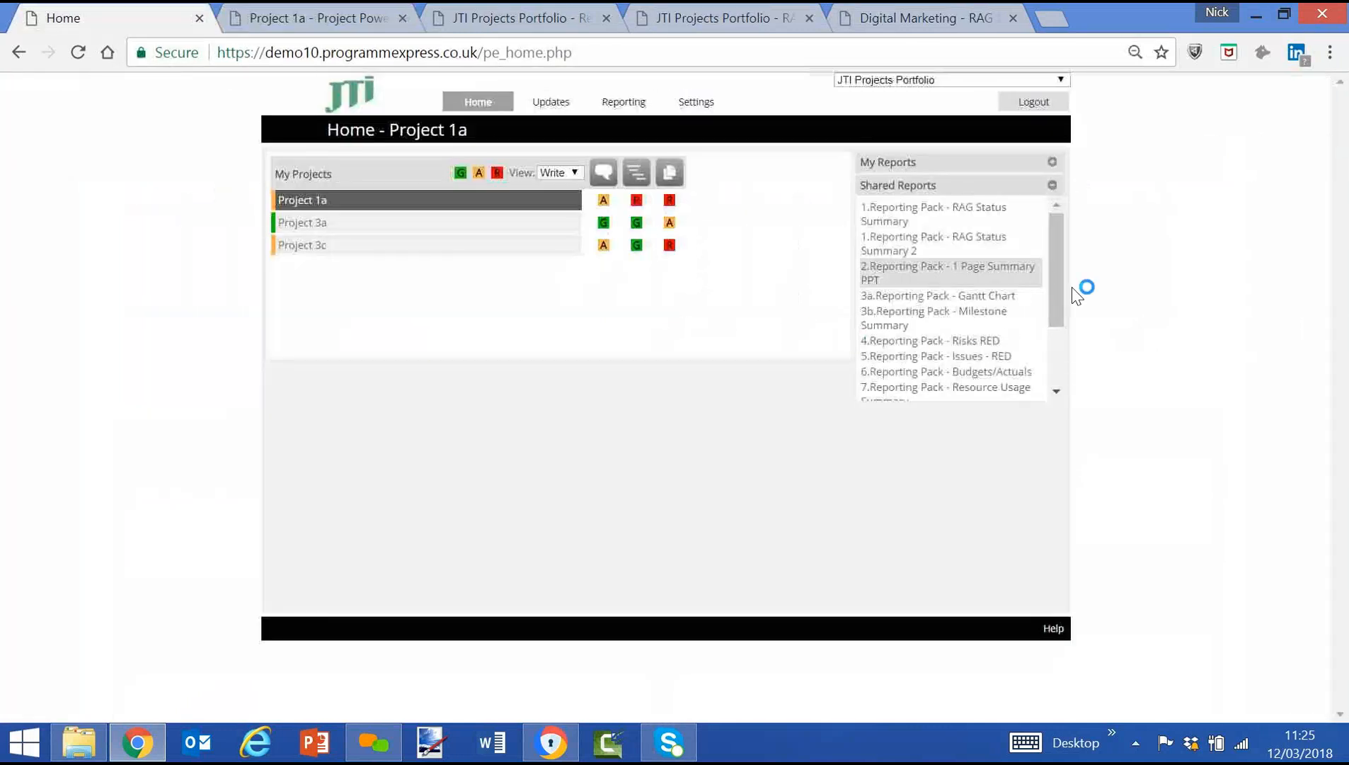
pyautogui.moveTo(1053, 294); pyautogui.dragTo(1050, 365)
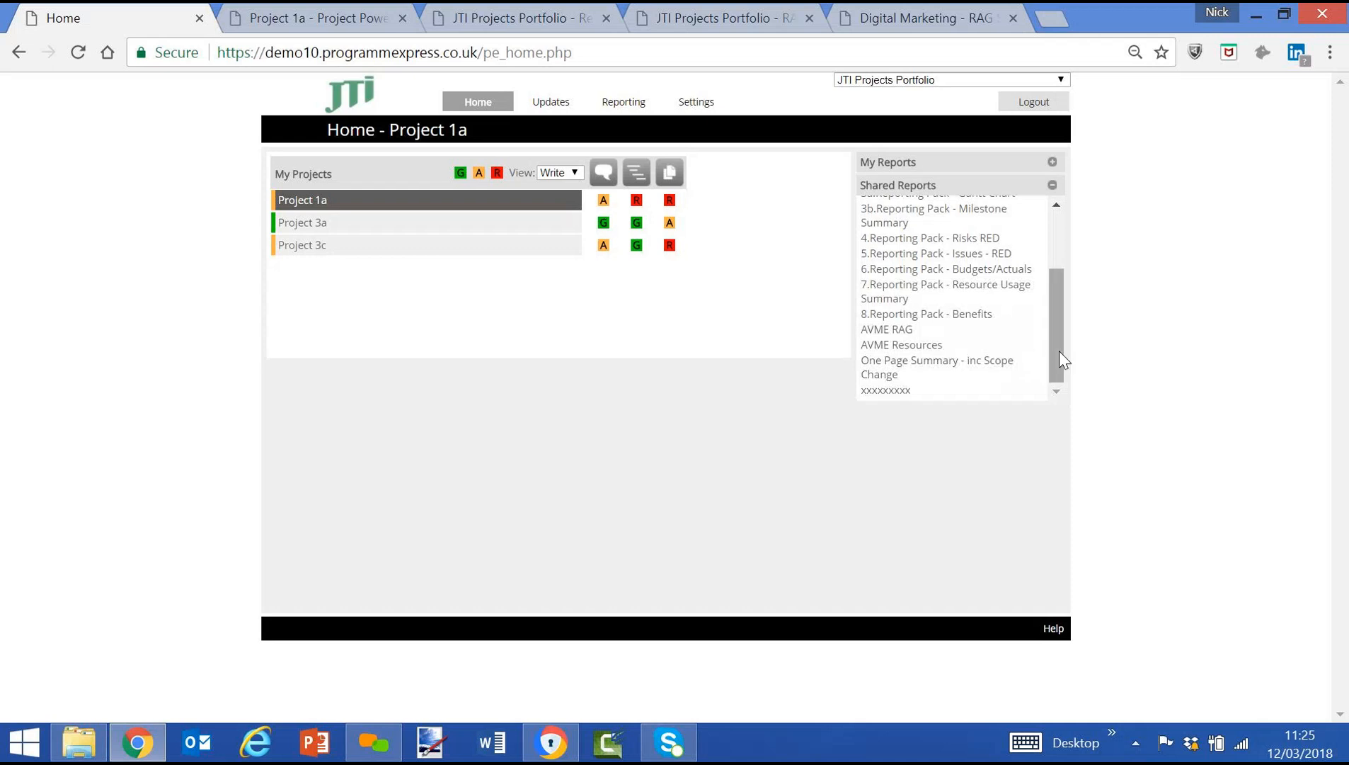
pyautogui.moveTo(1060, 349); pyautogui.dragTo(1055, 215)
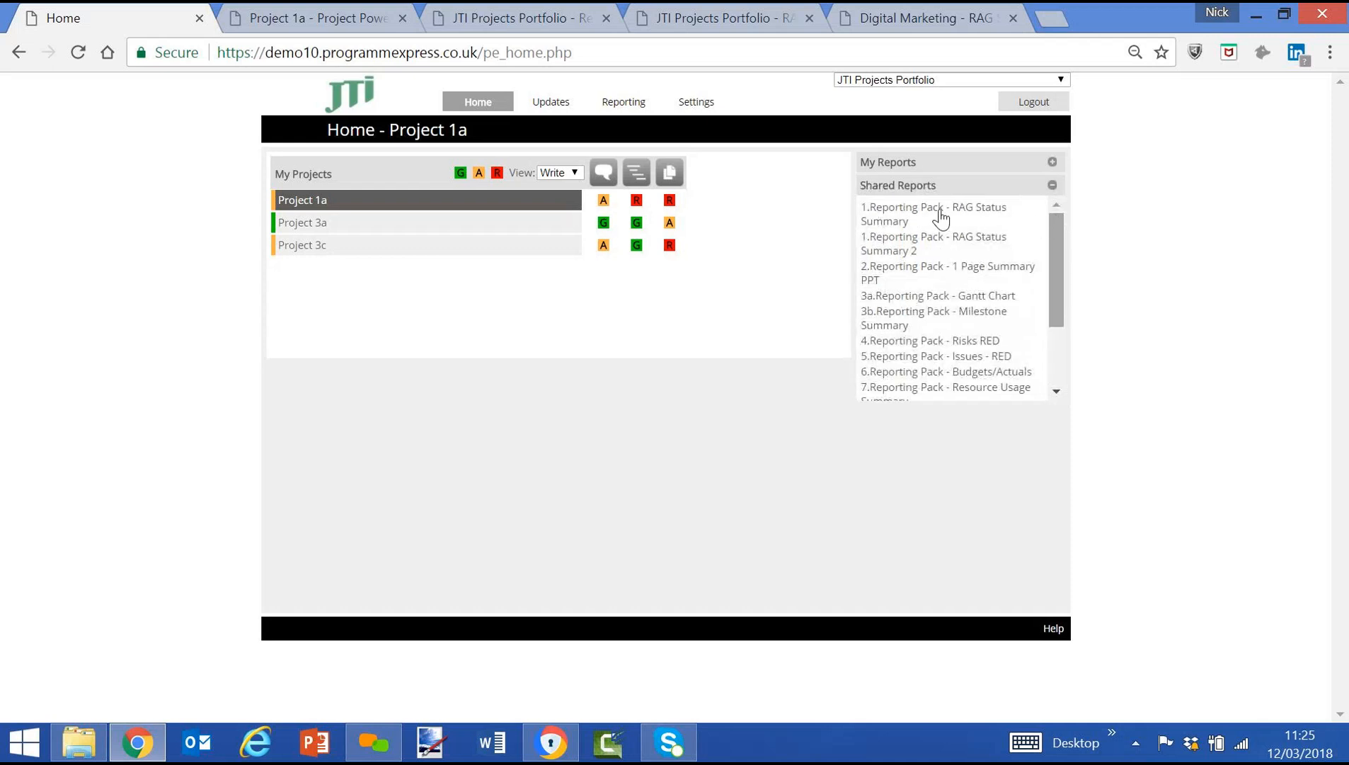
# Create a Project Overview report for Project 1a and open it in its own window.
pyautogui.click(616, 124)
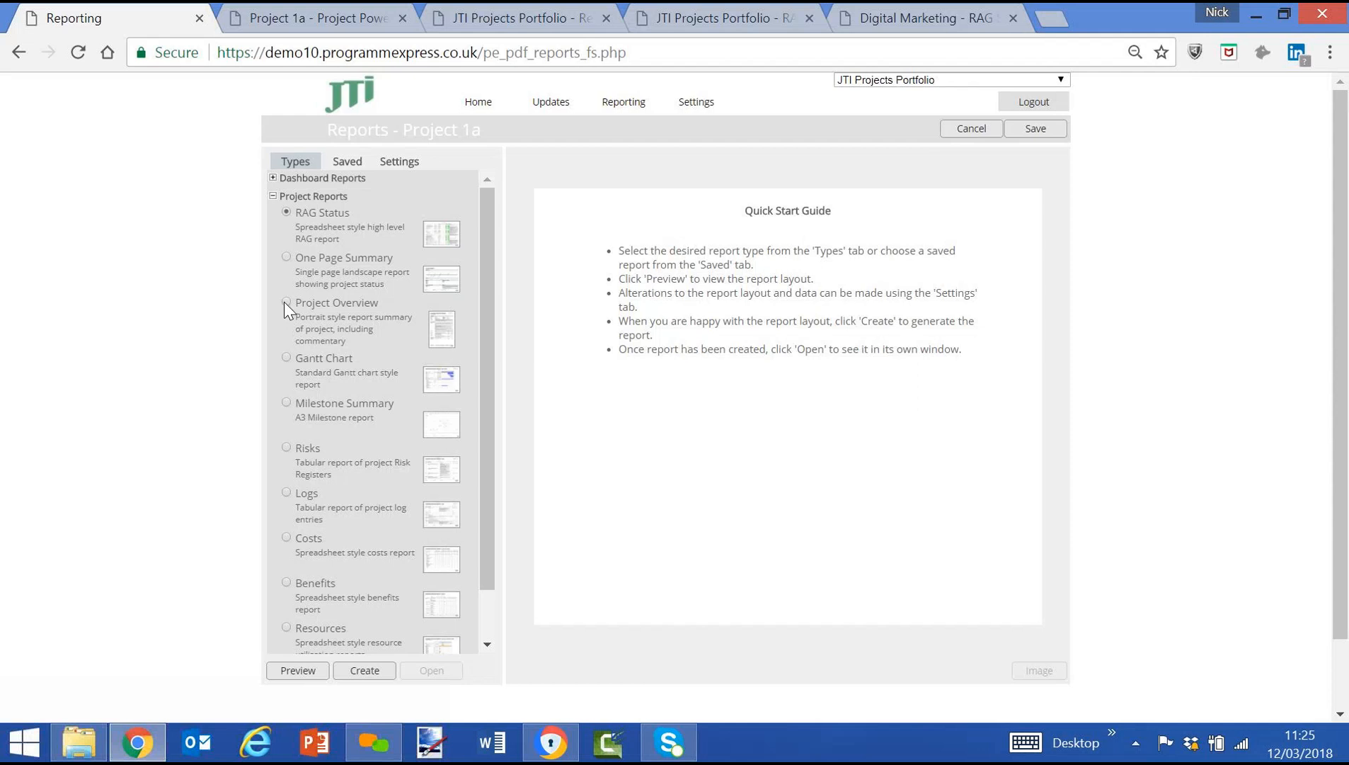
pyautogui.click(366, 672)
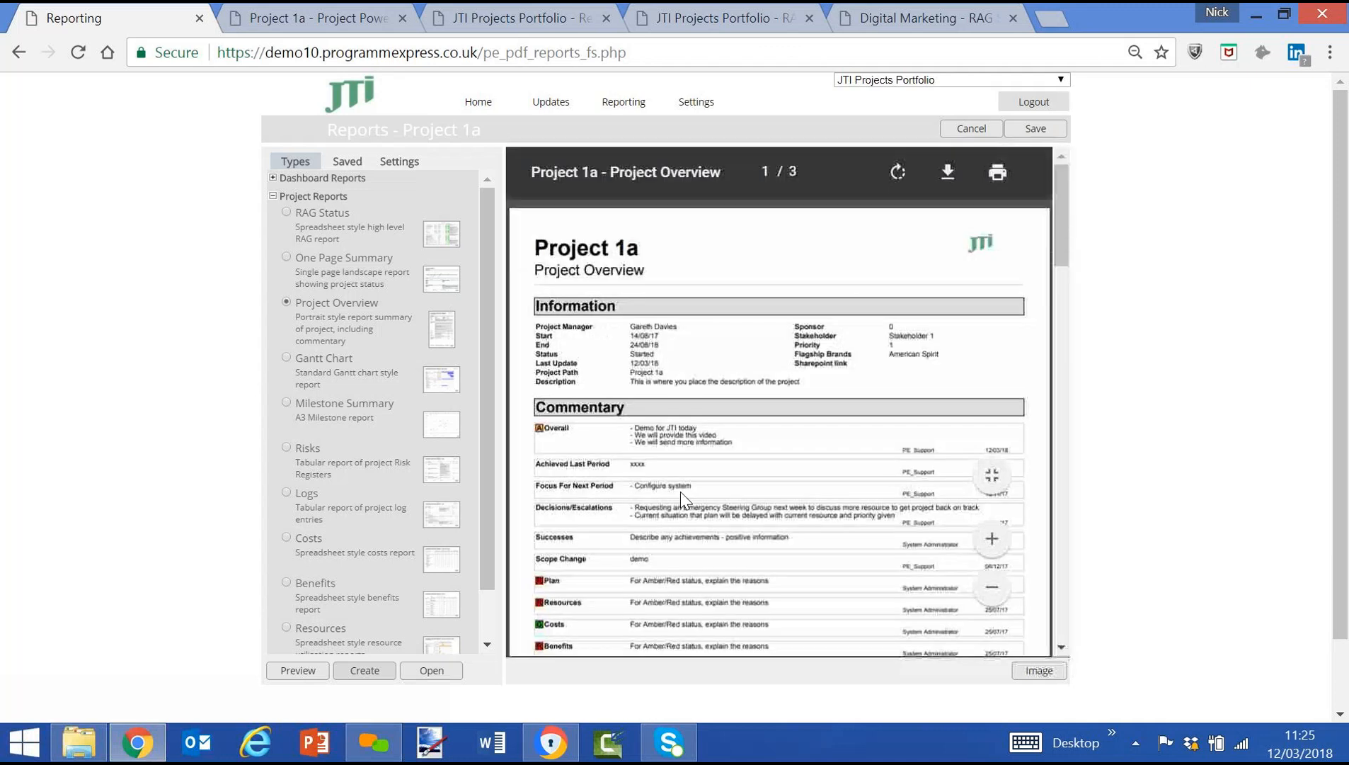
pyautogui.click(425, 673)
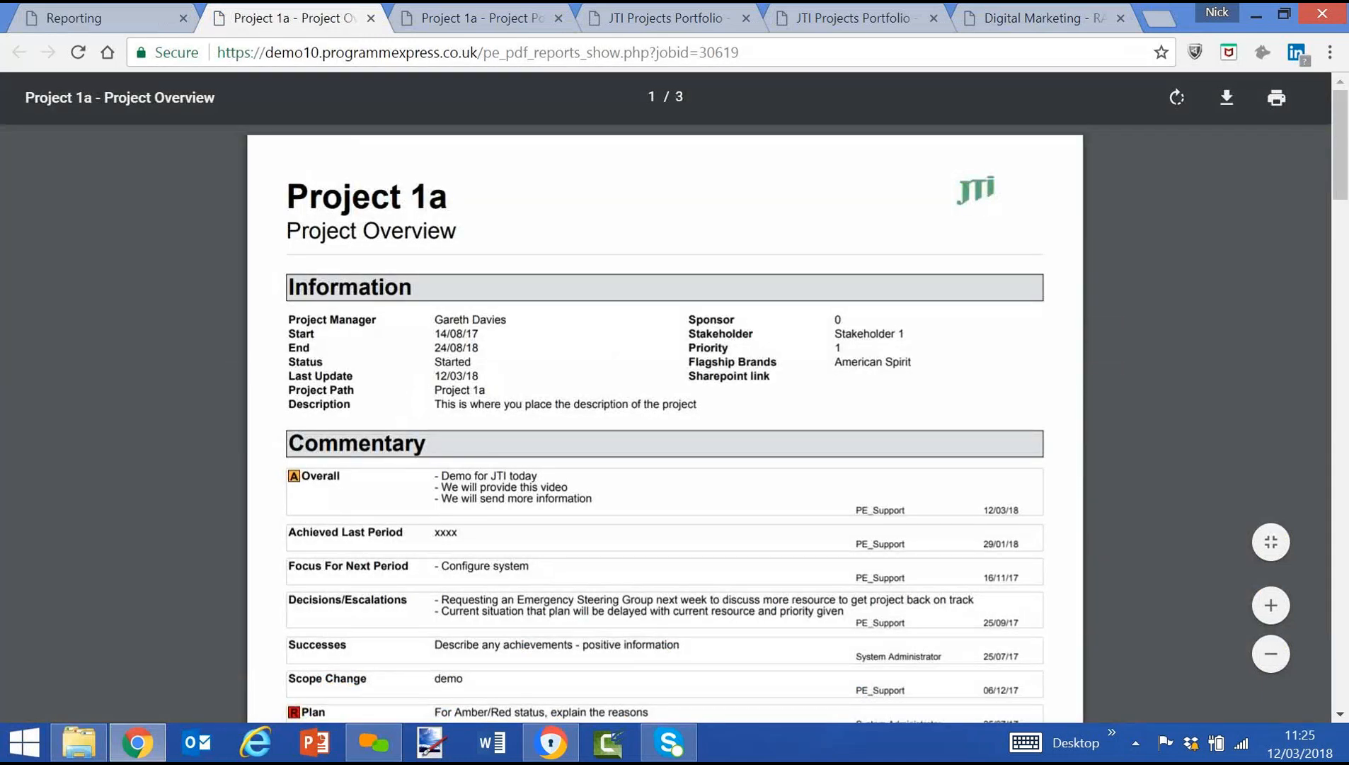
# Examine the Project Overview report's commentary, costs, benefits, plan, resource utilisation, risk register and project logs.
pyautogui.scroll(-3, 412, 382)
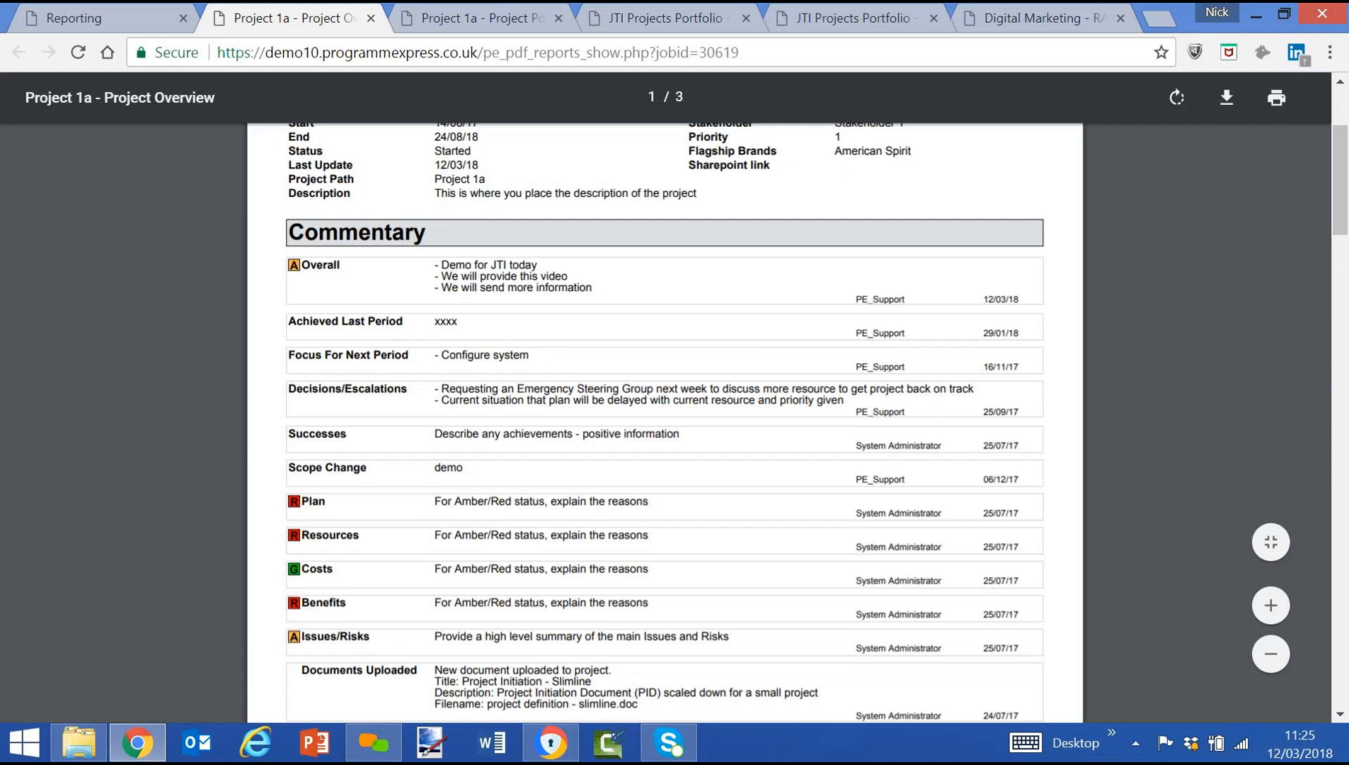
pyautogui.scroll(-7, 532, 442)
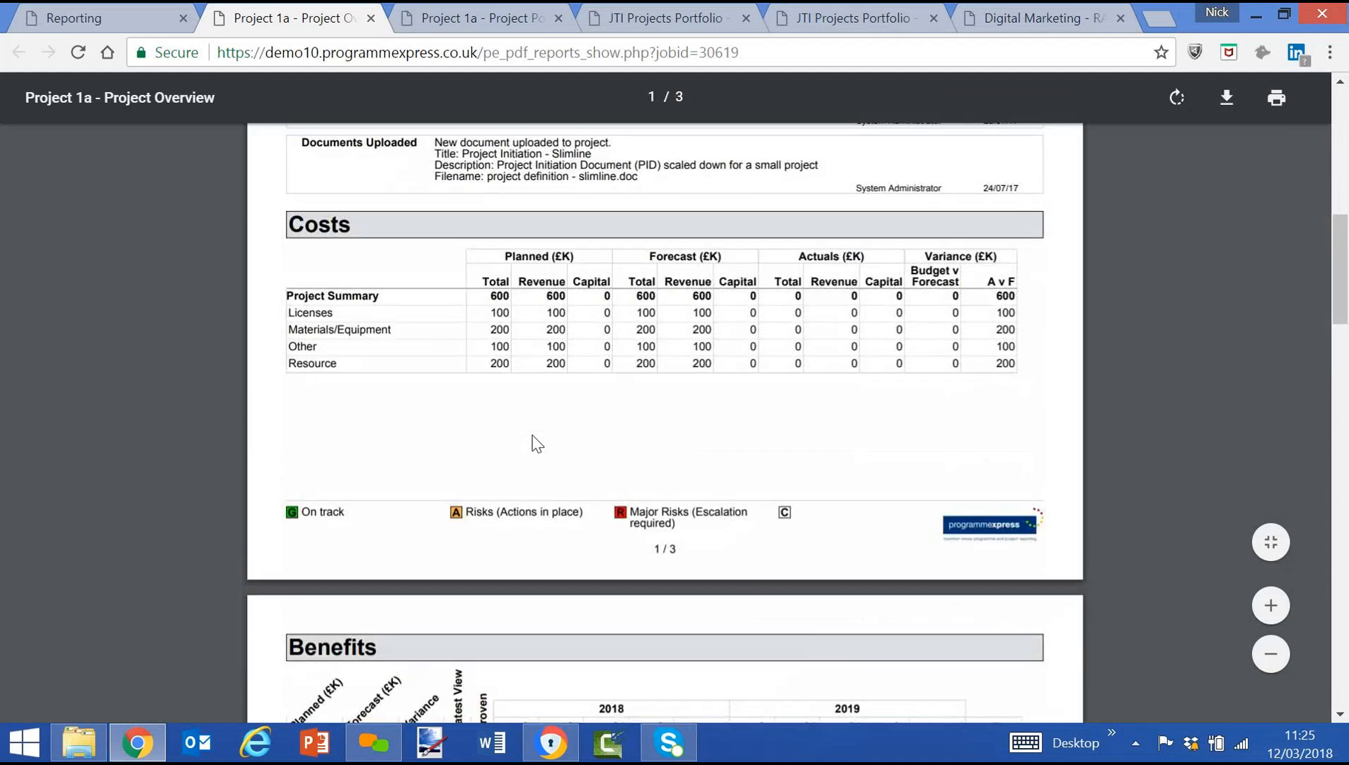
pyautogui.scroll(-6, 537, 443)
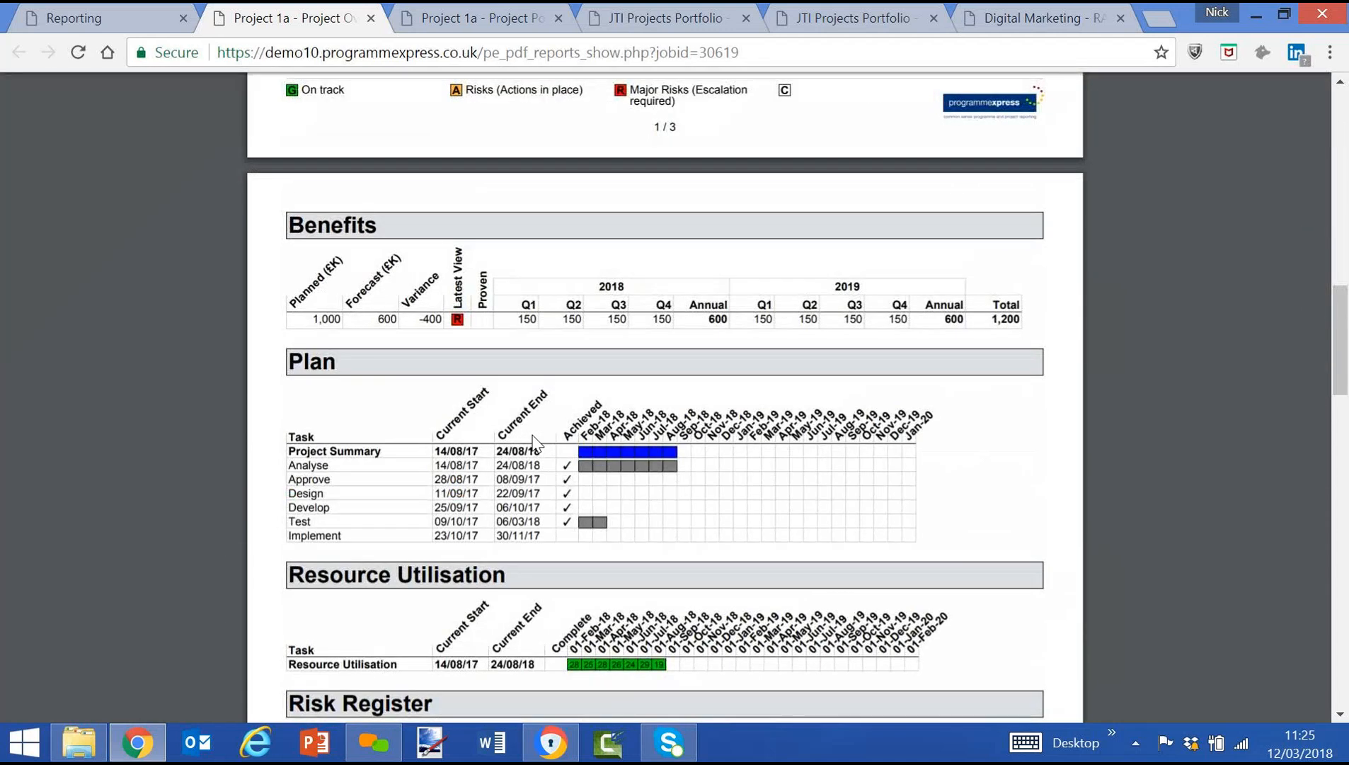
pyautogui.scroll(-6, 534, 439)
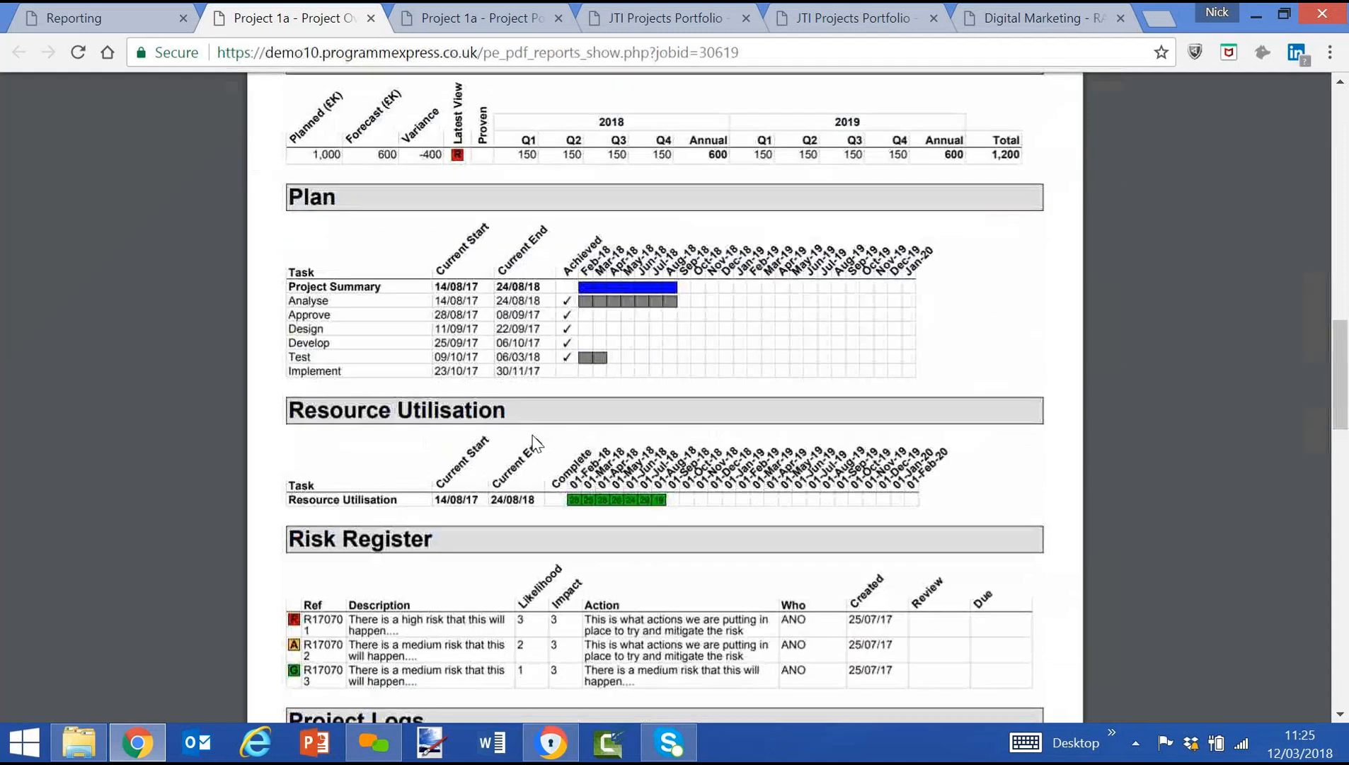
pyautogui.scroll(-2, 533, 433)
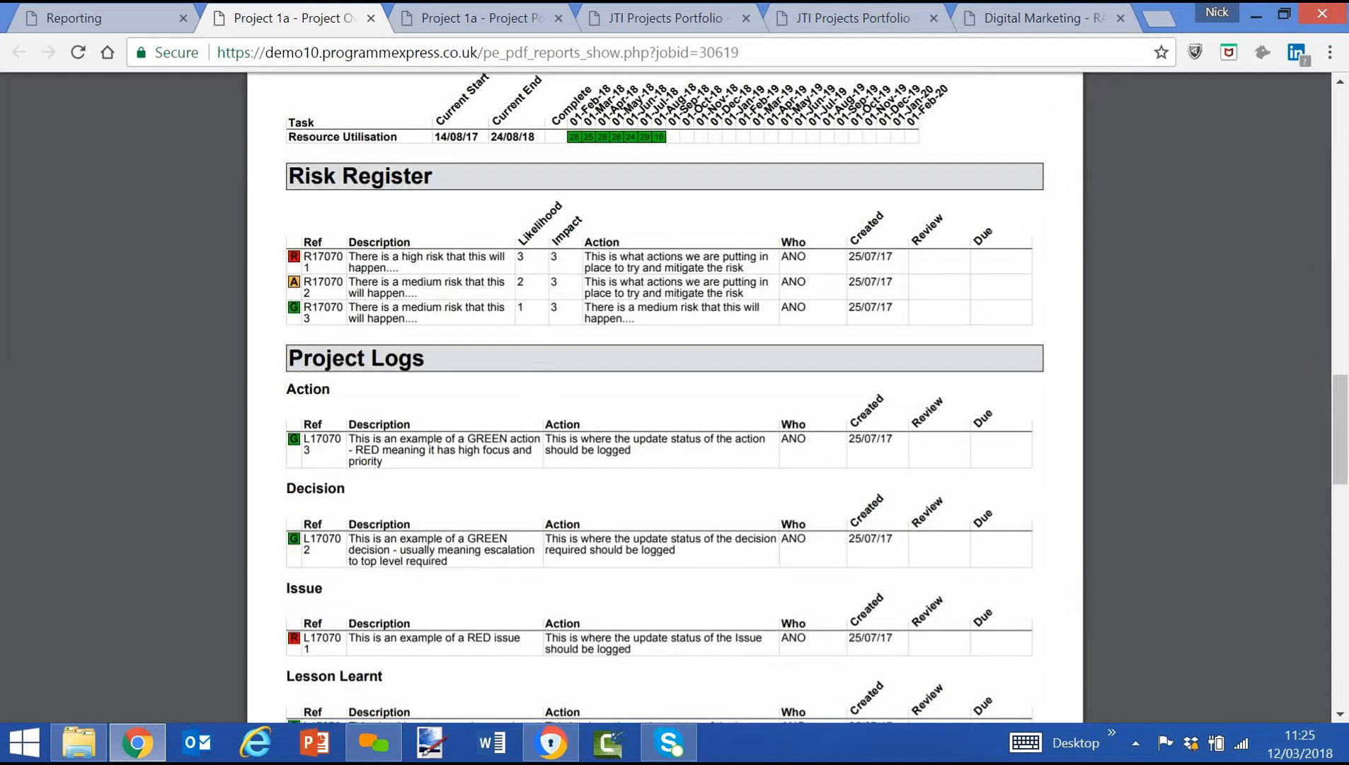
pyautogui.scroll(-6, 528, 329)
pyautogui.scroll(6, 527, 329)
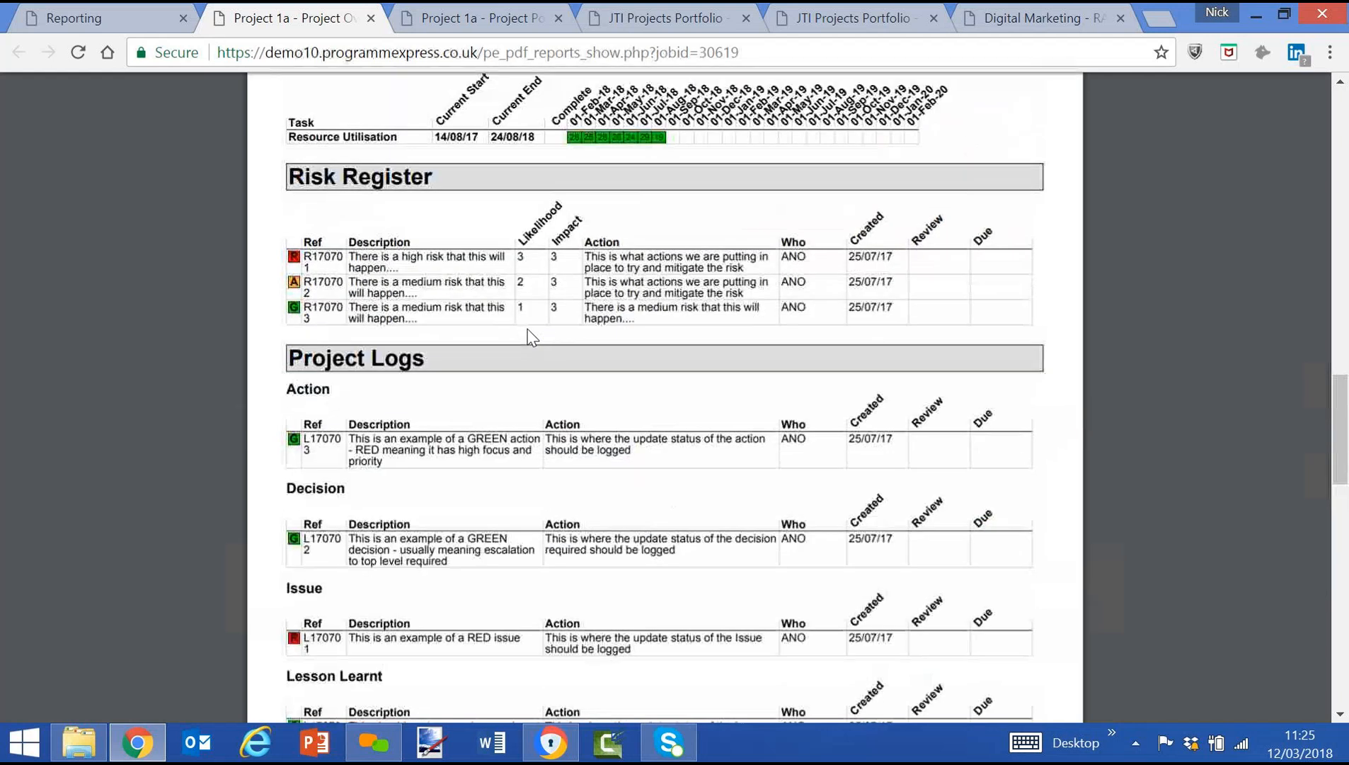
# Return to the home page, switch the project list to the Read view and select the JTI Projects Portfolio.
pyautogui.click(81, 20)
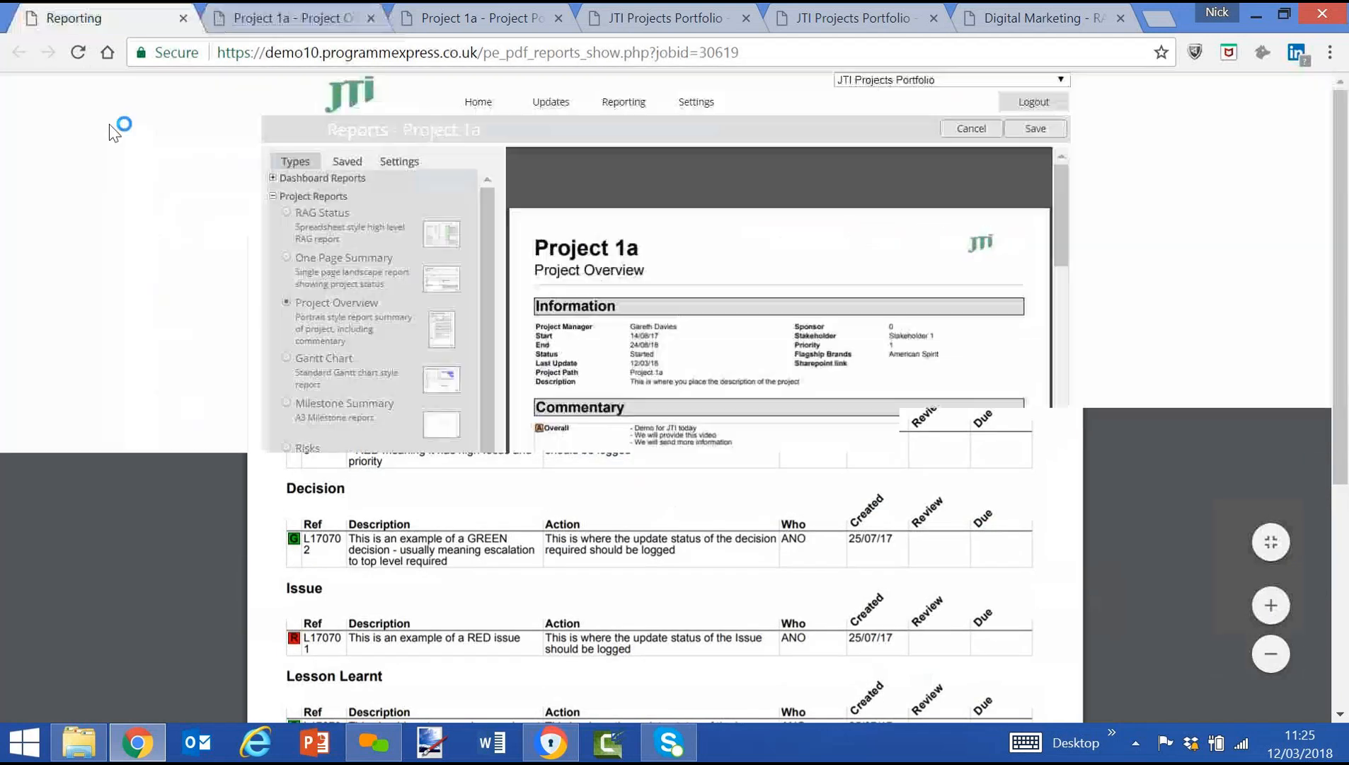
pyautogui.click(883, 82)
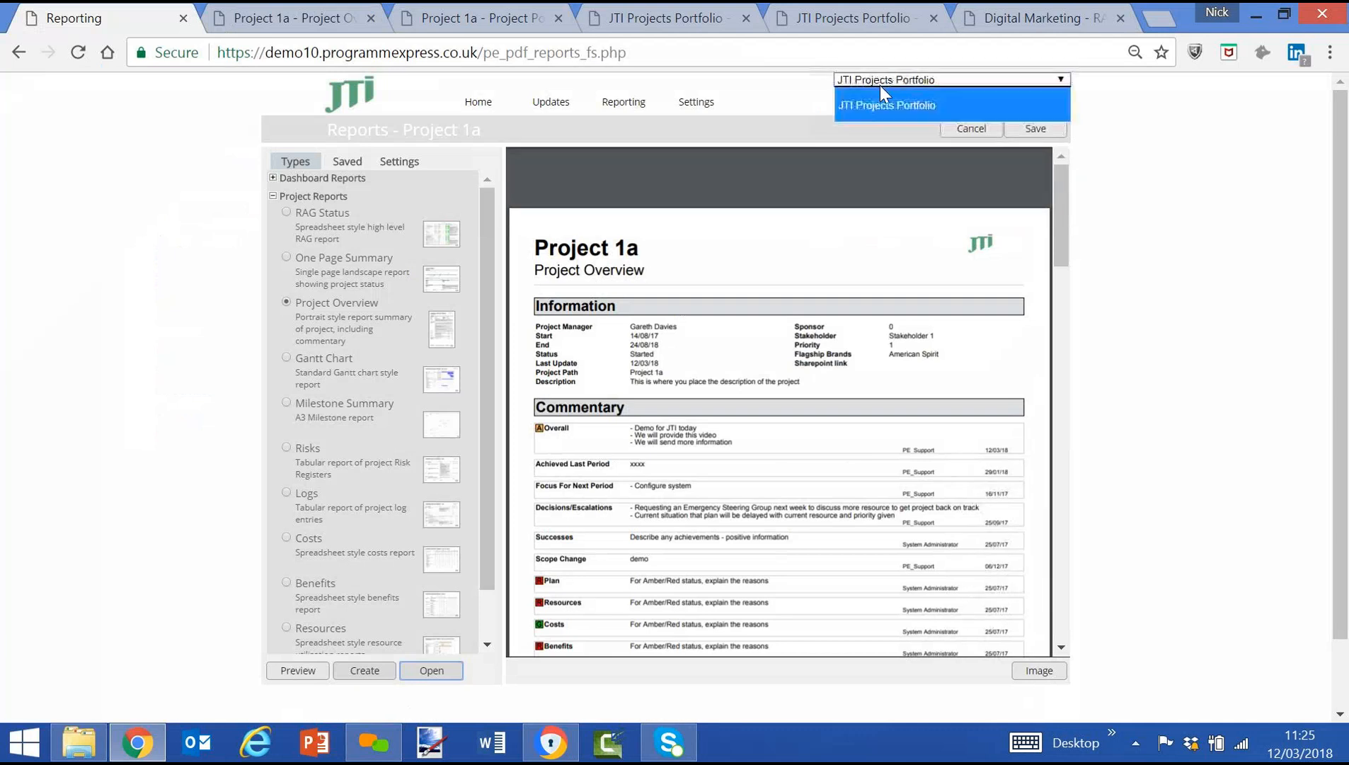
pyautogui.click(888, 107)
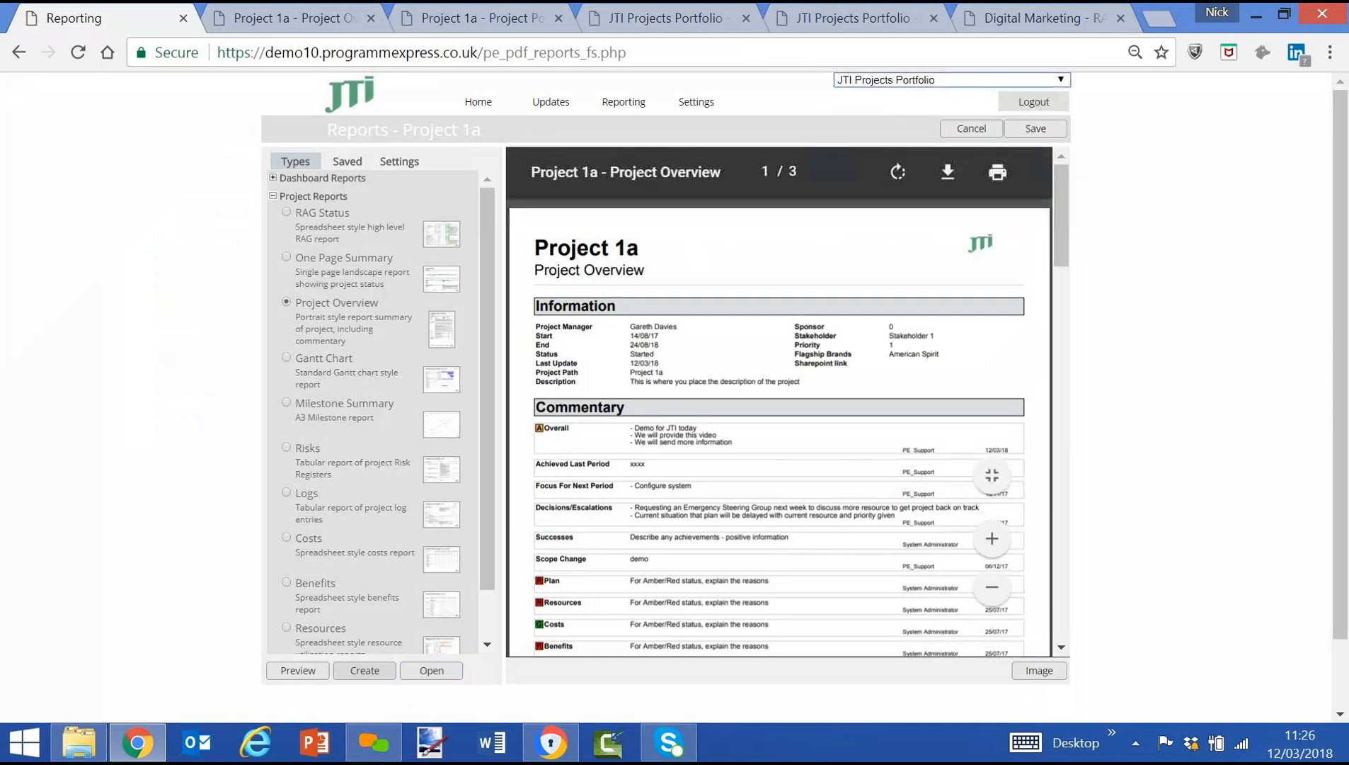
pyautogui.click(476, 101)
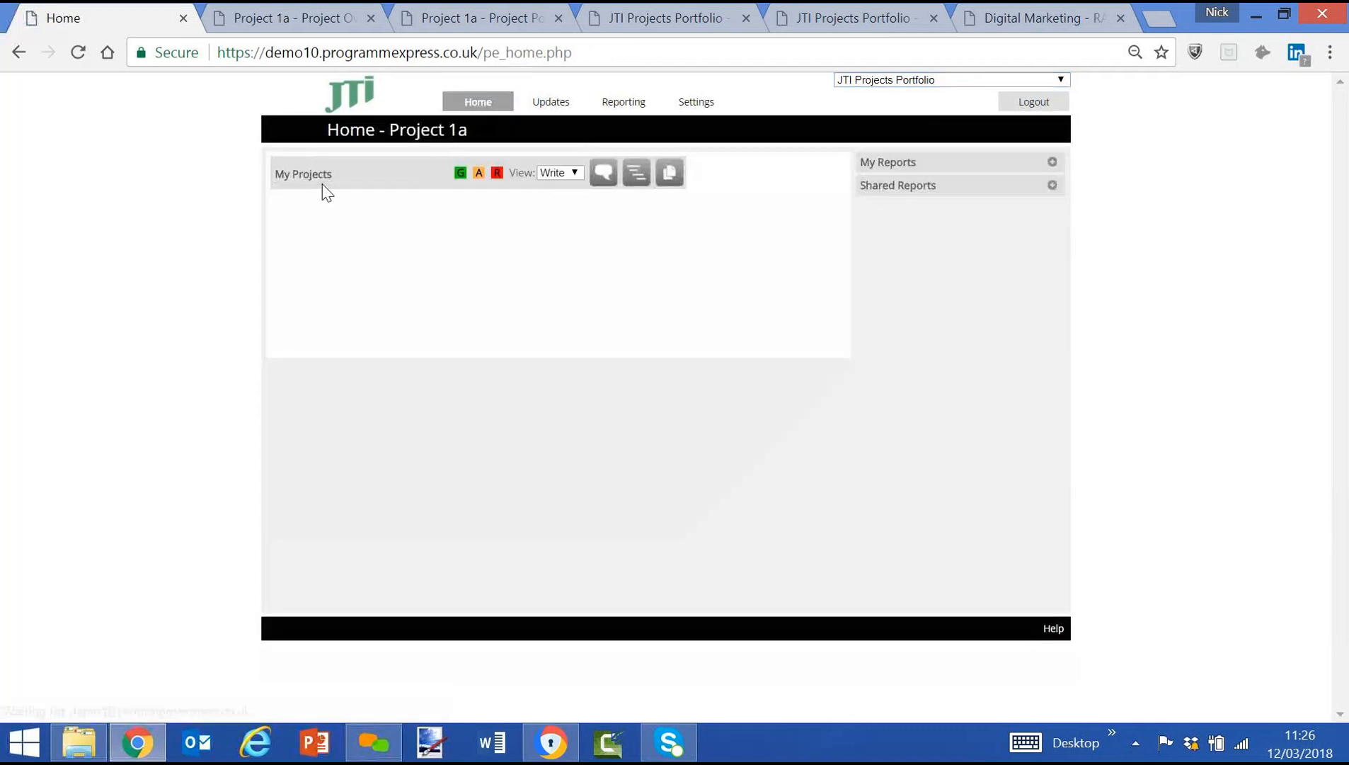
pyautogui.click(559, 172)
pyautogui.click(560, 199)
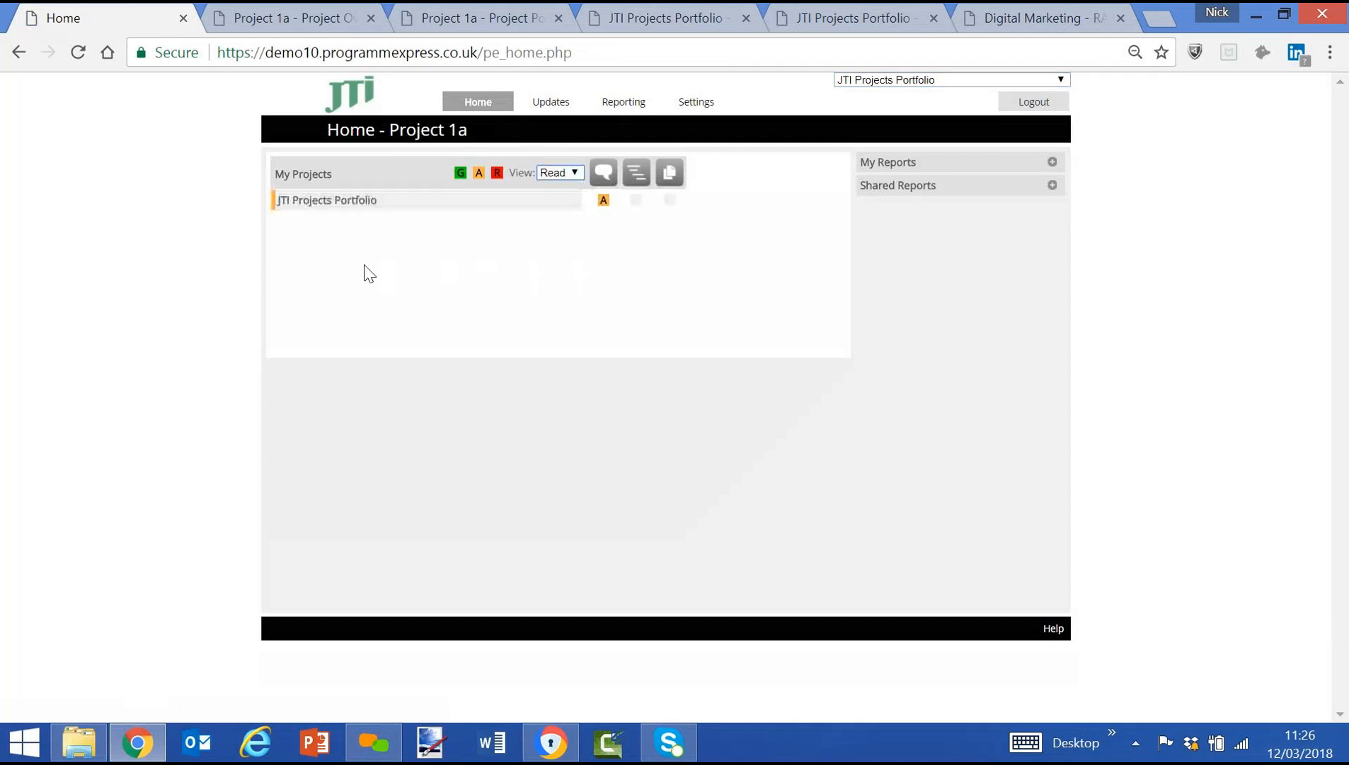
pyautogui.click(334, 205)
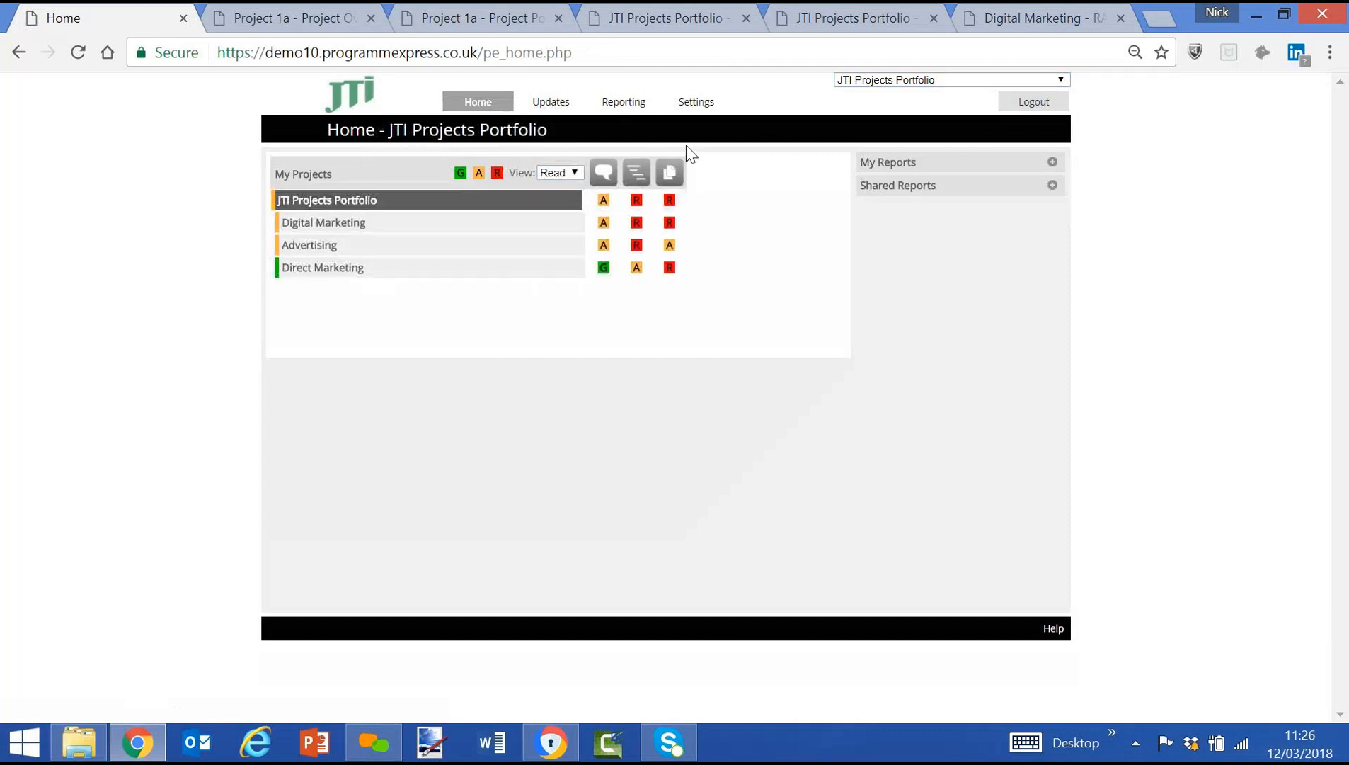
# Choose the Project Overview report type for the JTI Projects Portfolio and set its depth to Unlimited.
pyautogui.click(613, 124)
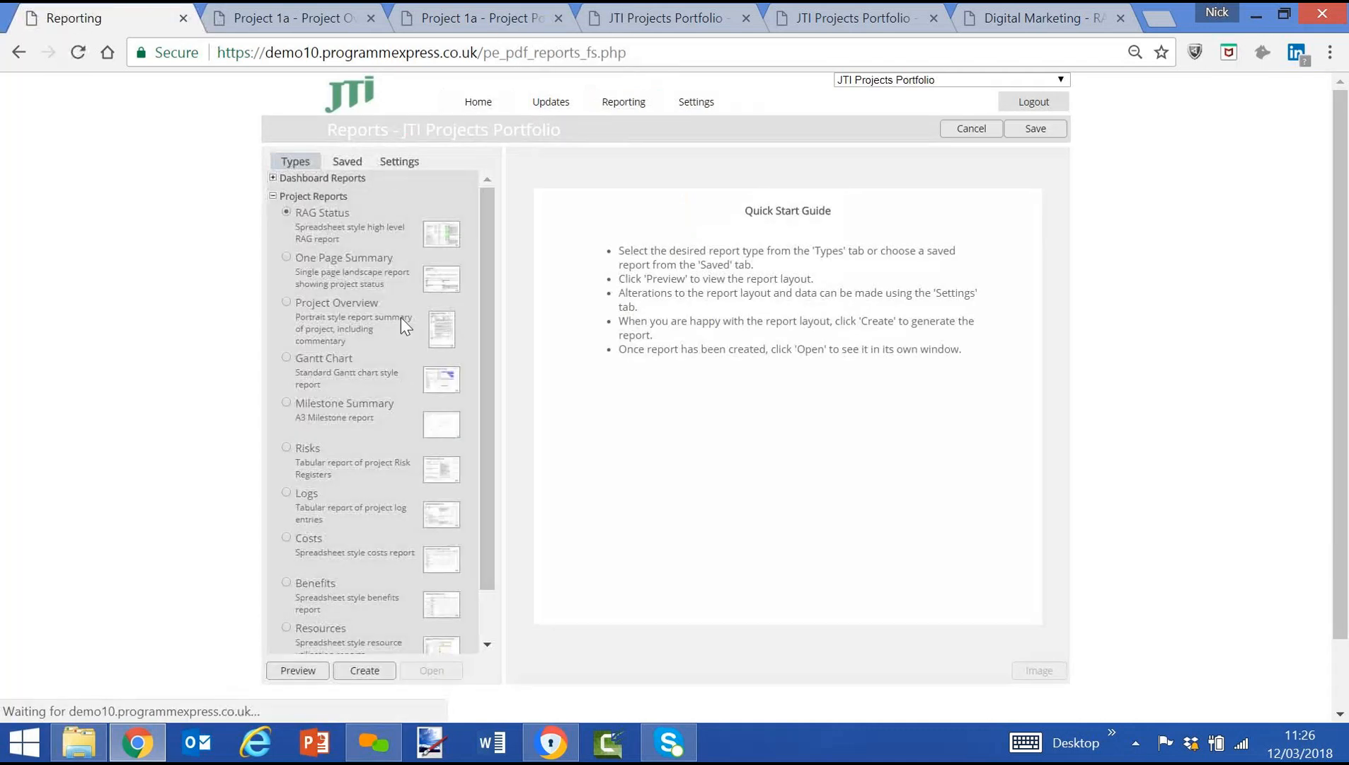
pyautogui.click(400, 163)
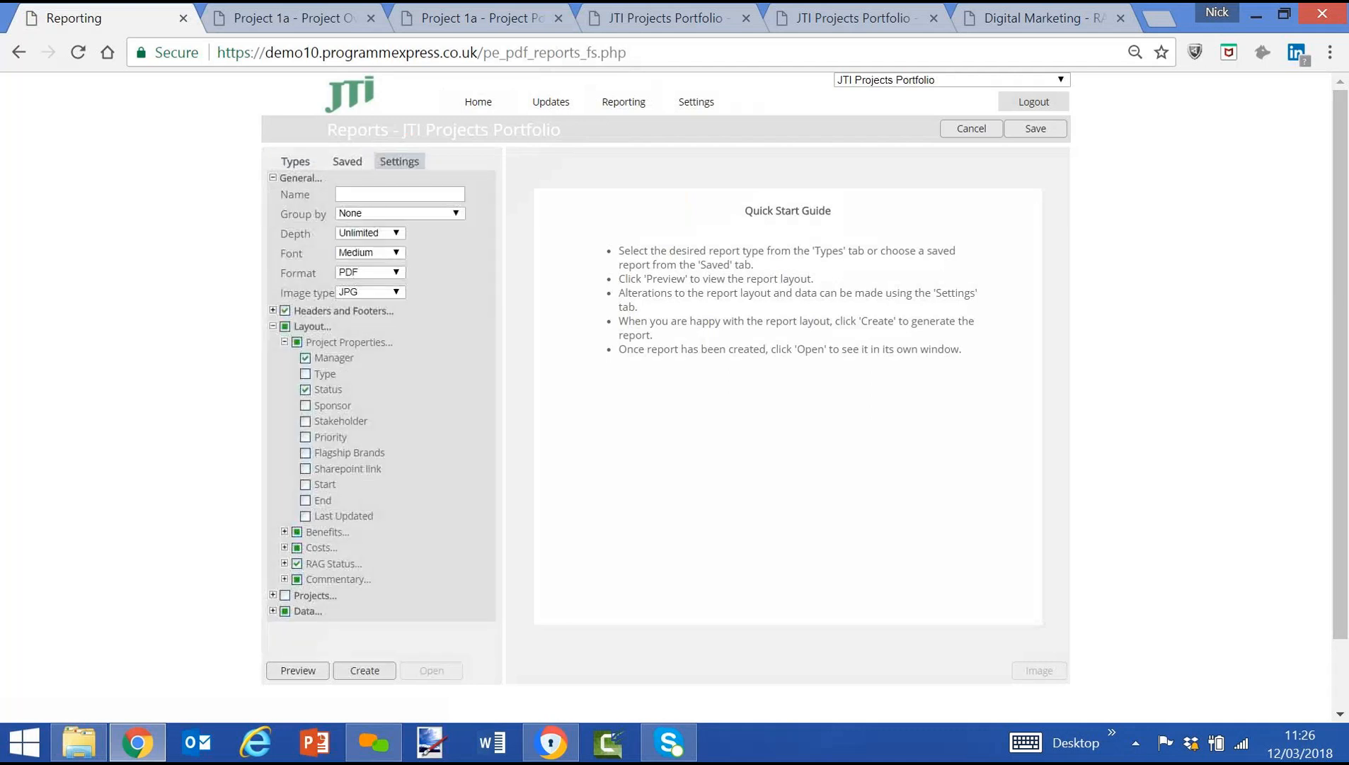
pyautogui.click(300, 164)
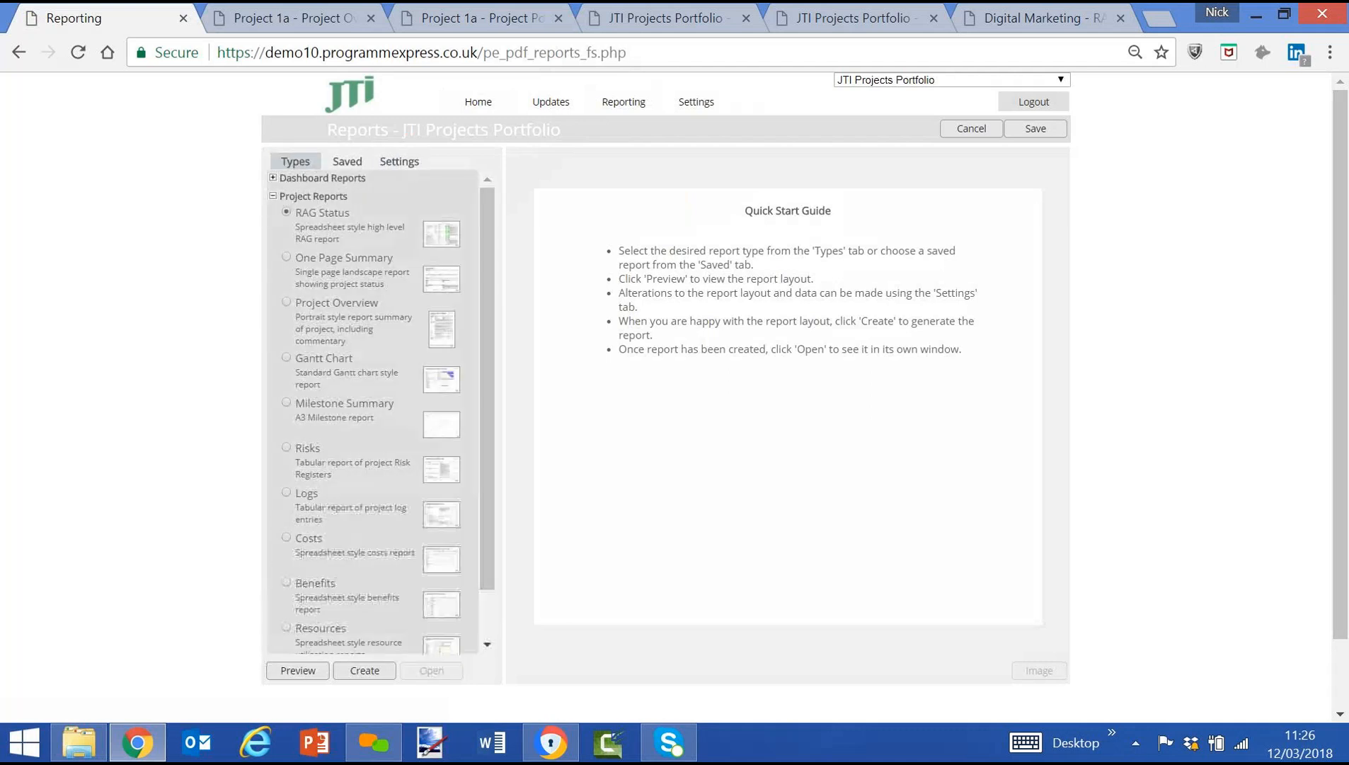
pyautogui.click(392, 166)
pyautogui.click(382, 234)
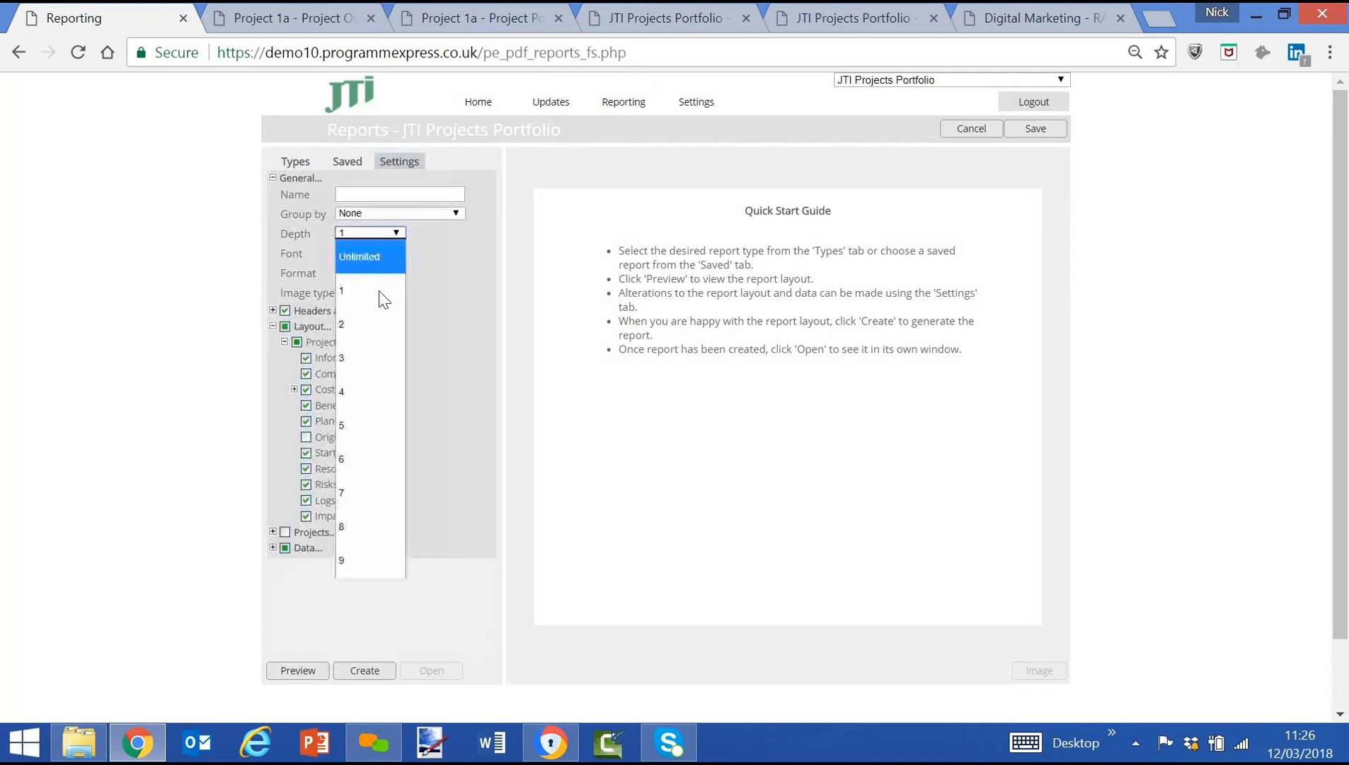
pyautogui.click(379, 257)
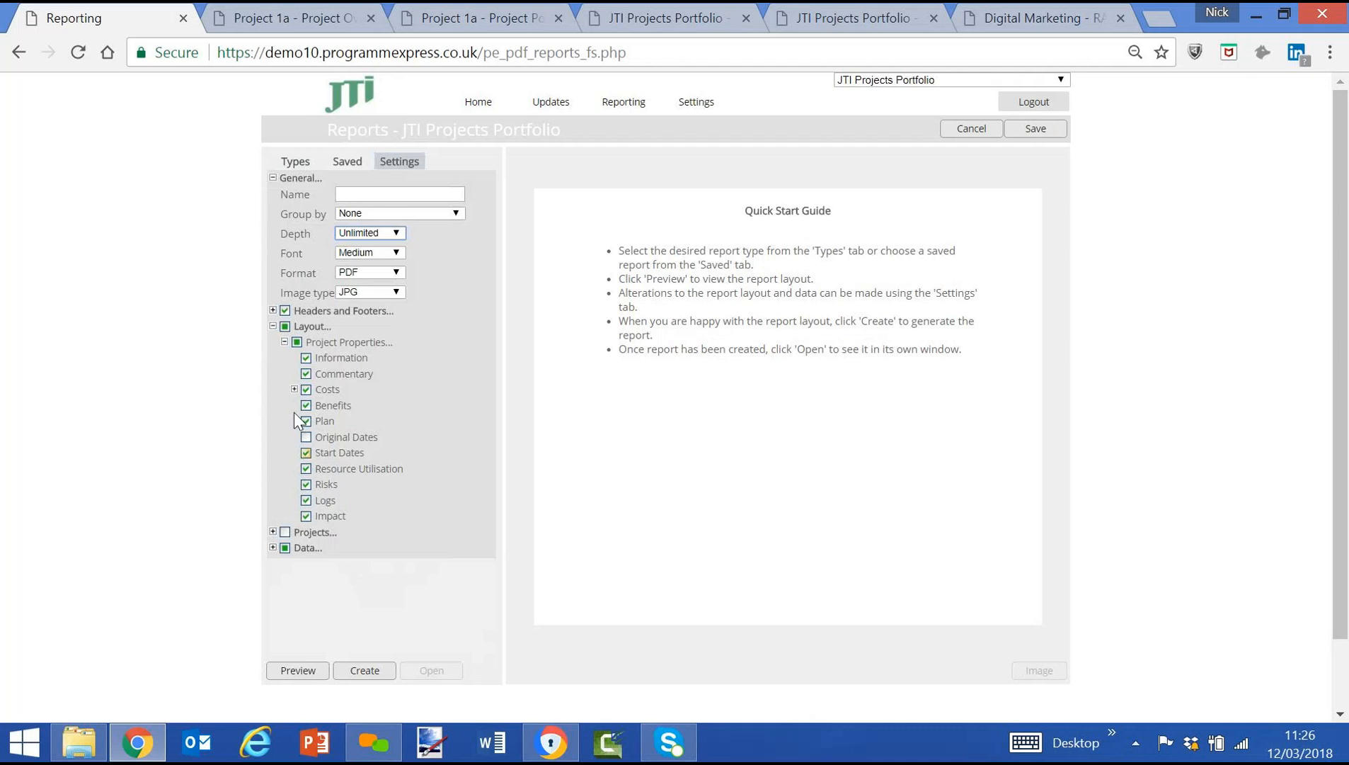
# Limit the report layout to Information, Commentary, Plan, Original Dates, Start Dates and Risks, with only Overall, Achieved Last Period and Focus For Next Period comments.
pyautogui.click(297, 342)
pyautogui.click(273, 547)
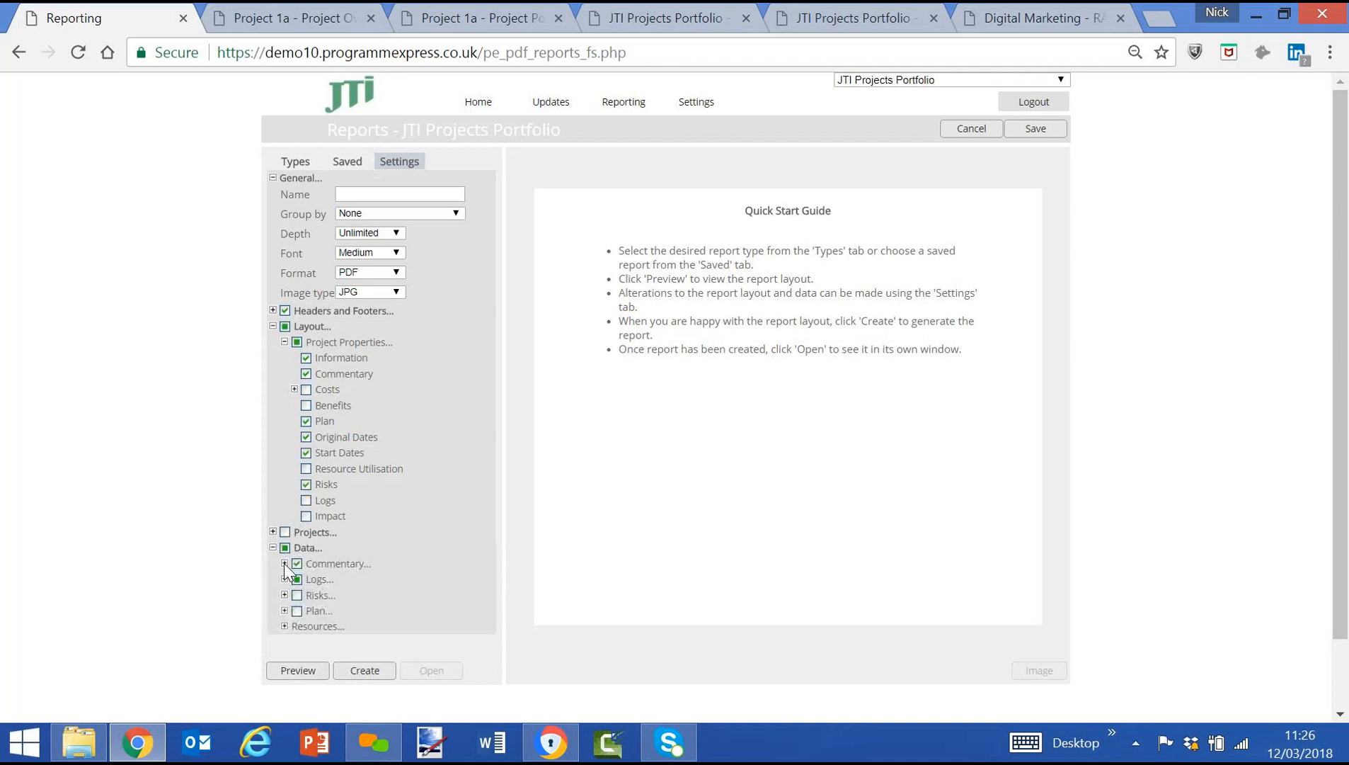
pyautogui.click(285, 564)
pyautogui.scroll(-1, 372, 498)
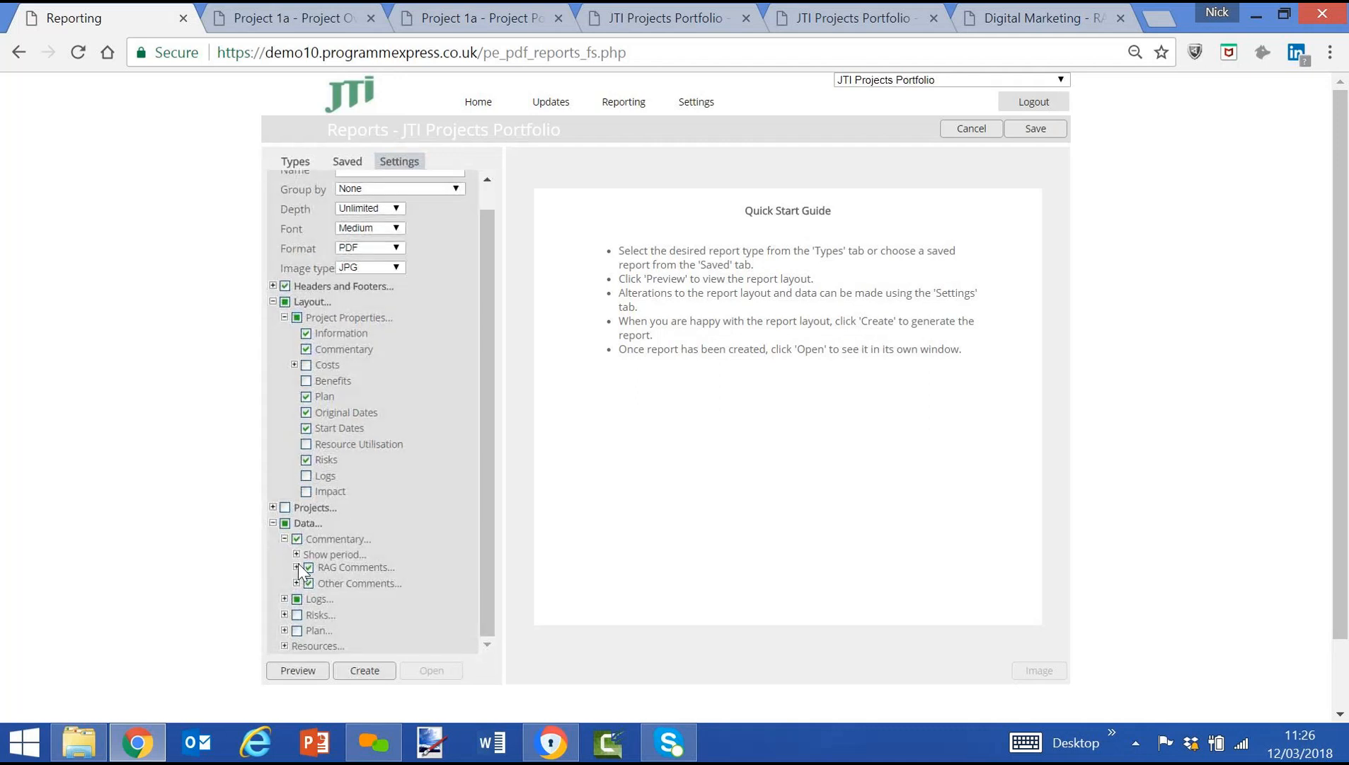
pyautogui.click(298, 565)
pyautogui.scroll(-2, 381, 462)
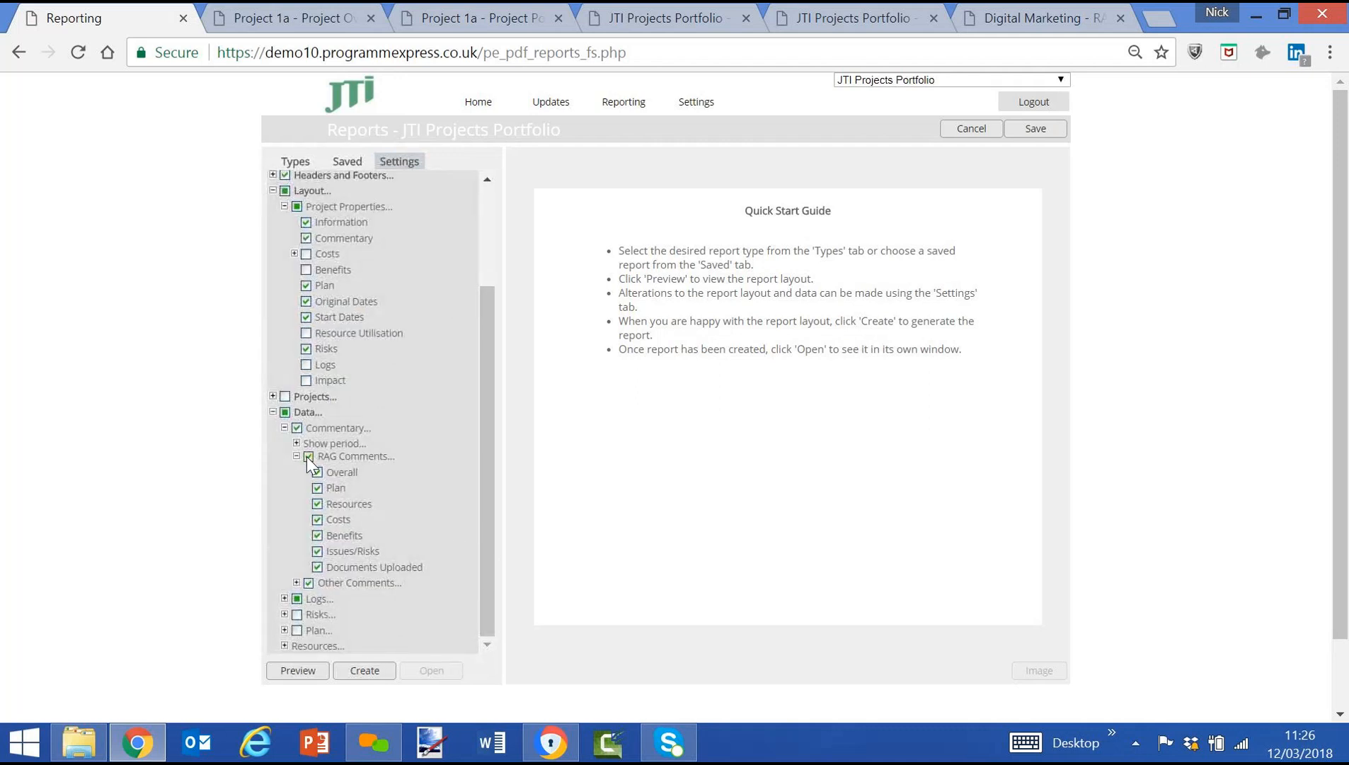
pyautogui.click(318, 471)
pyautogui.click(297, 582)
pyautogui.scroll(-2, 317, 552)
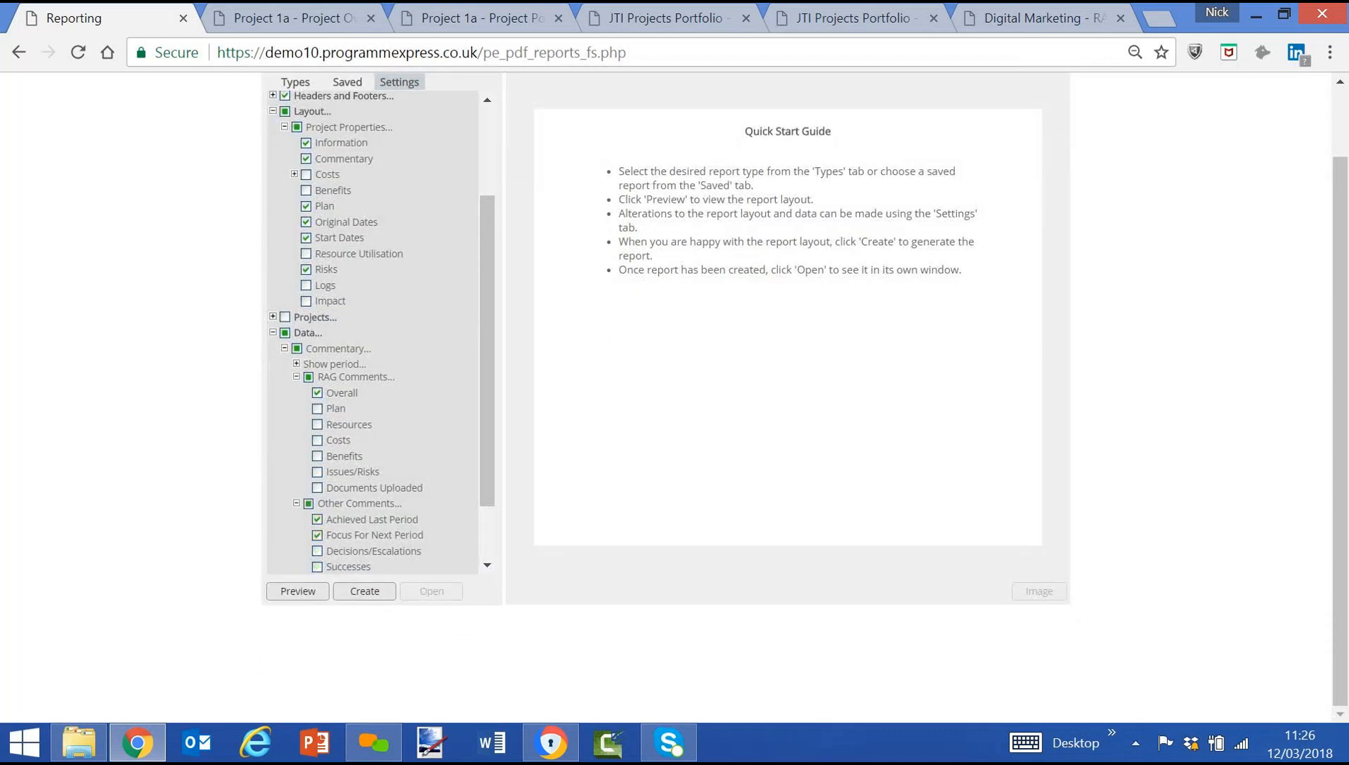
# Create the customised Project Overview report for the JTI Projects Portfolio, open it in its own window and review its project pages.
pyautogui.click(366, 592)
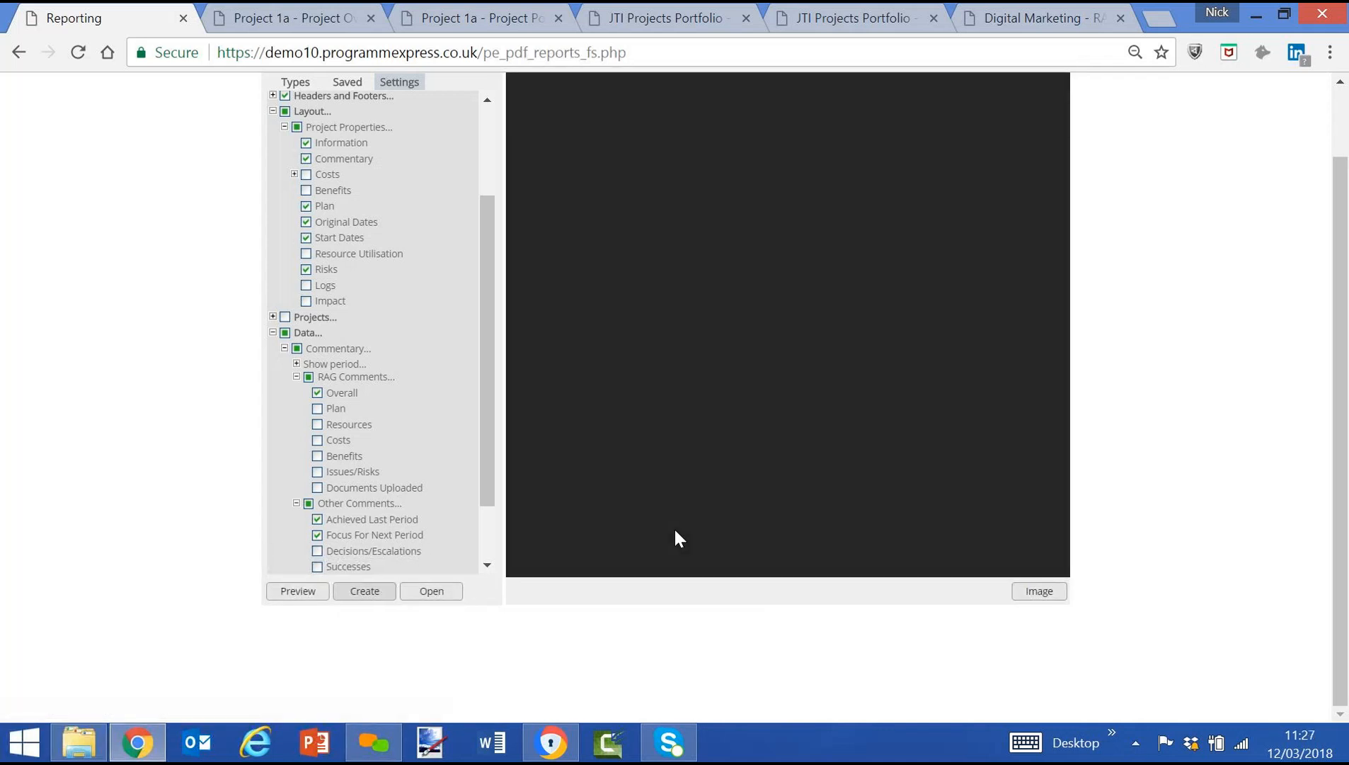
pyautogui.click(433, 595)
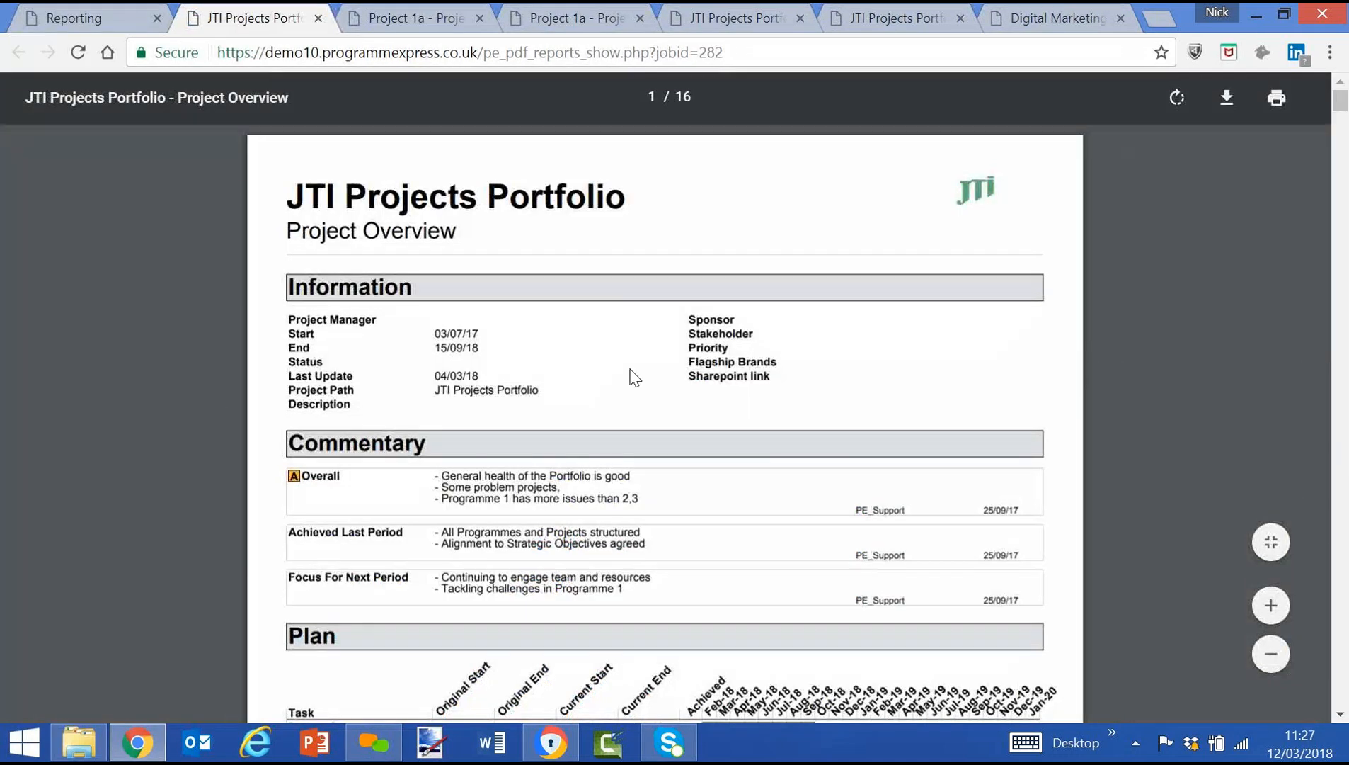
pyautogui.scroll(-8, 635, 377)
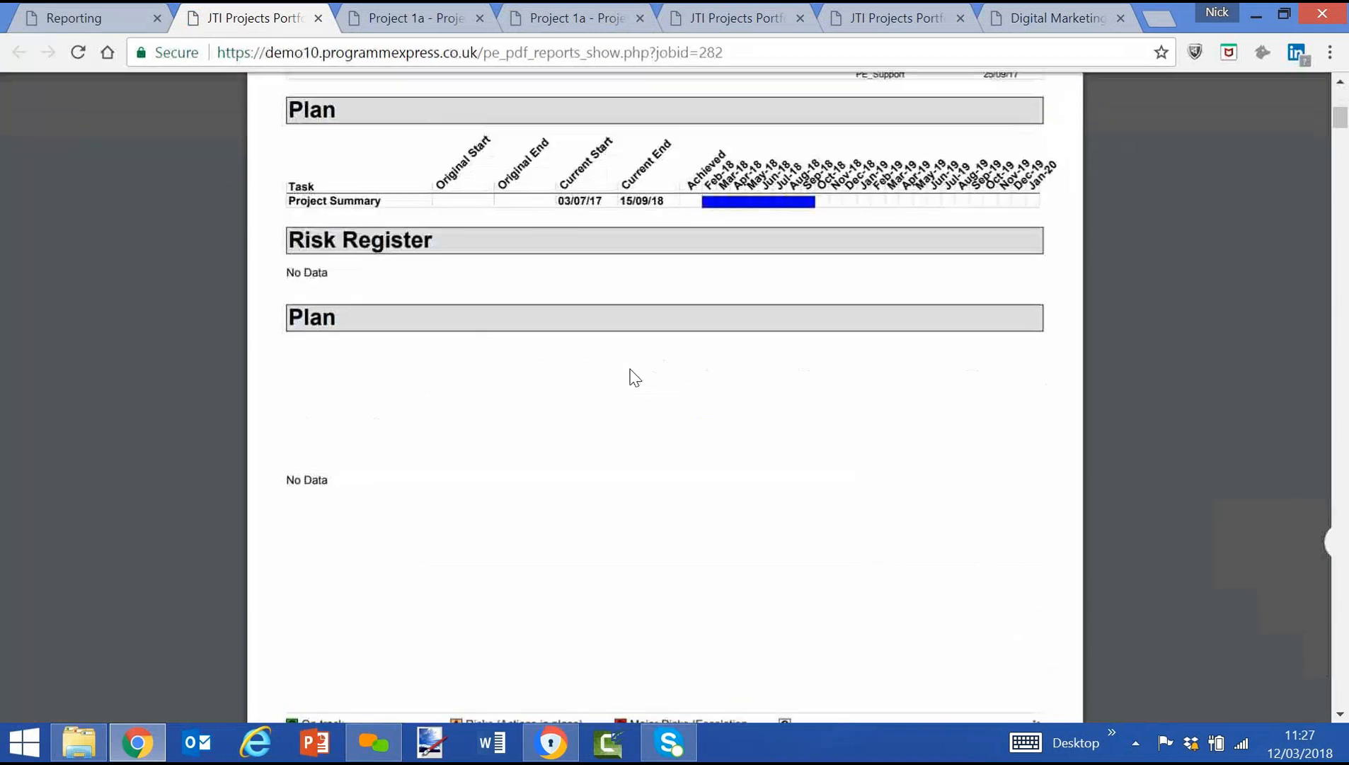
pyautogui.scroll(-12, 634, 379)
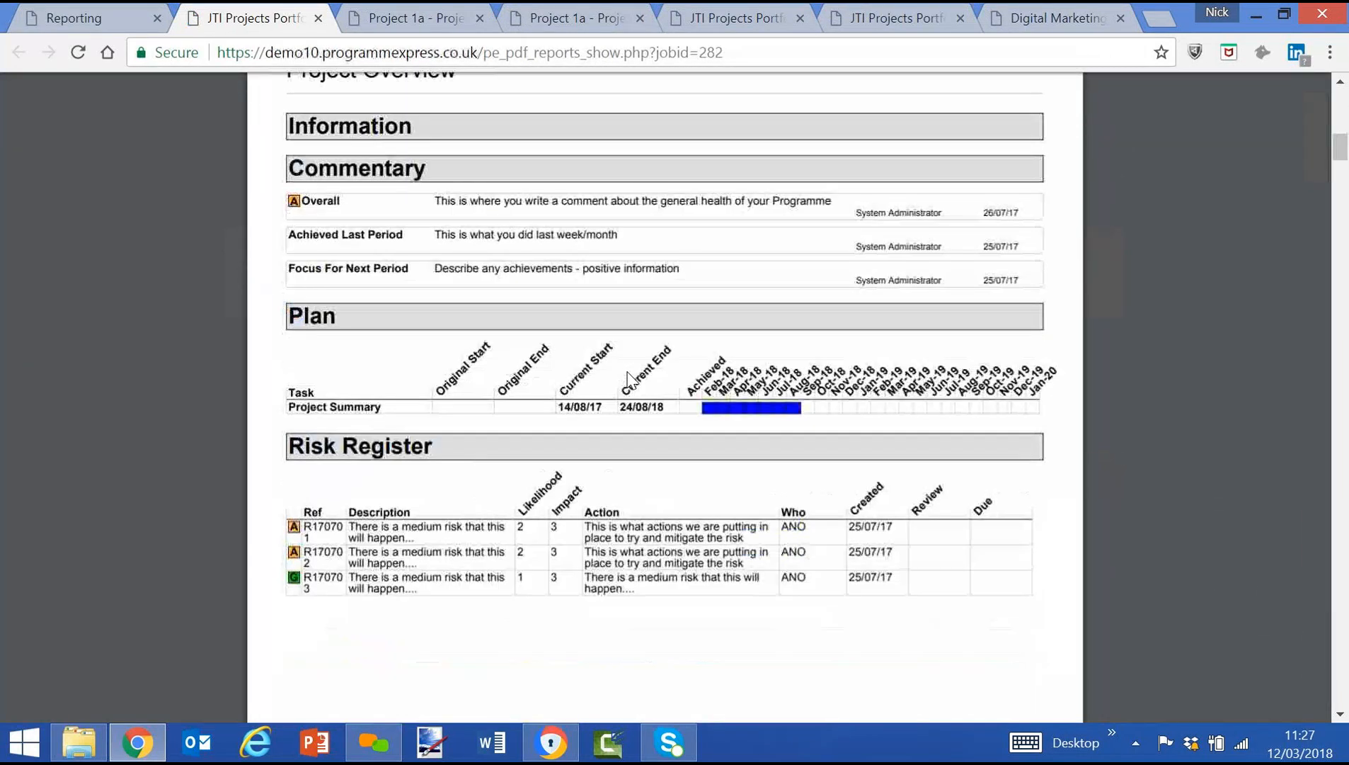
pyautogui.scroll(15, 625, 384)
pyautogui.scroll(-7, 626, 384)
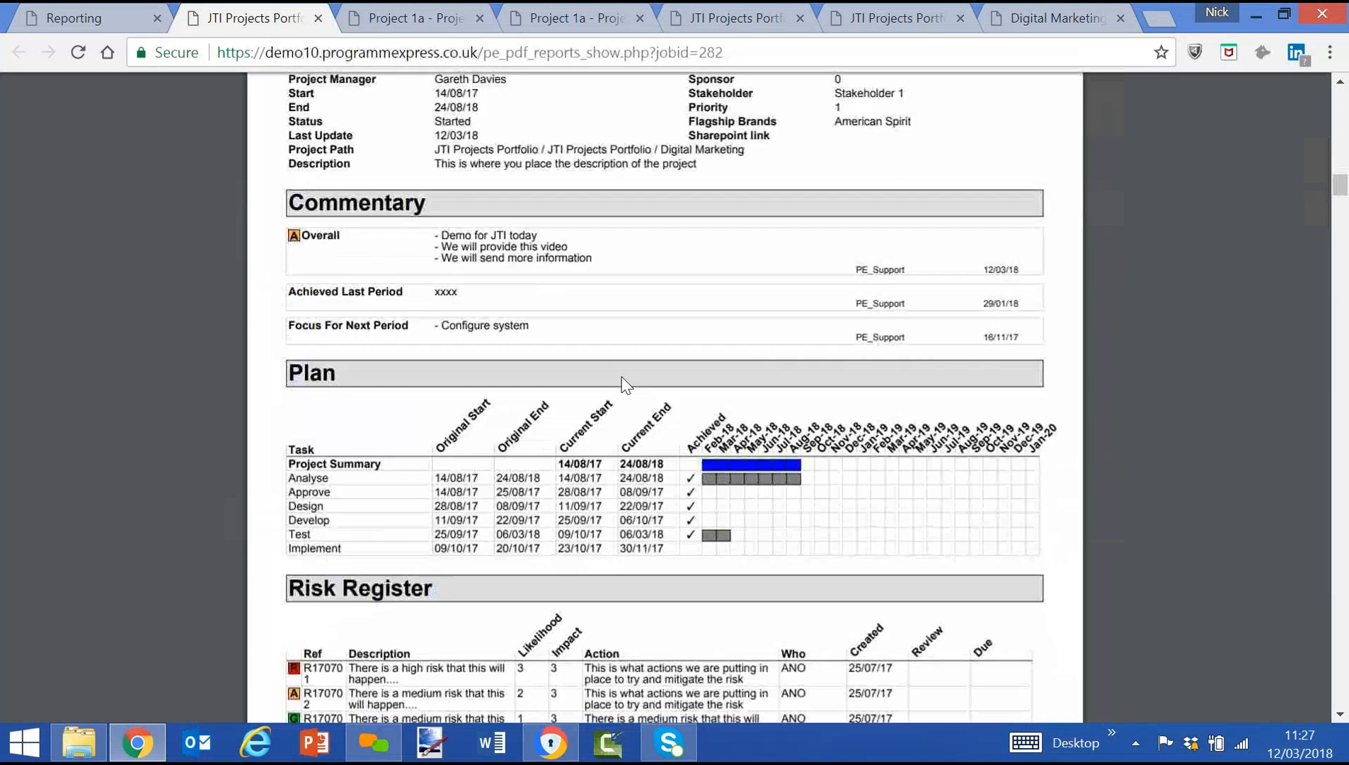
pyautogui.scroll(-10, 623, 382)
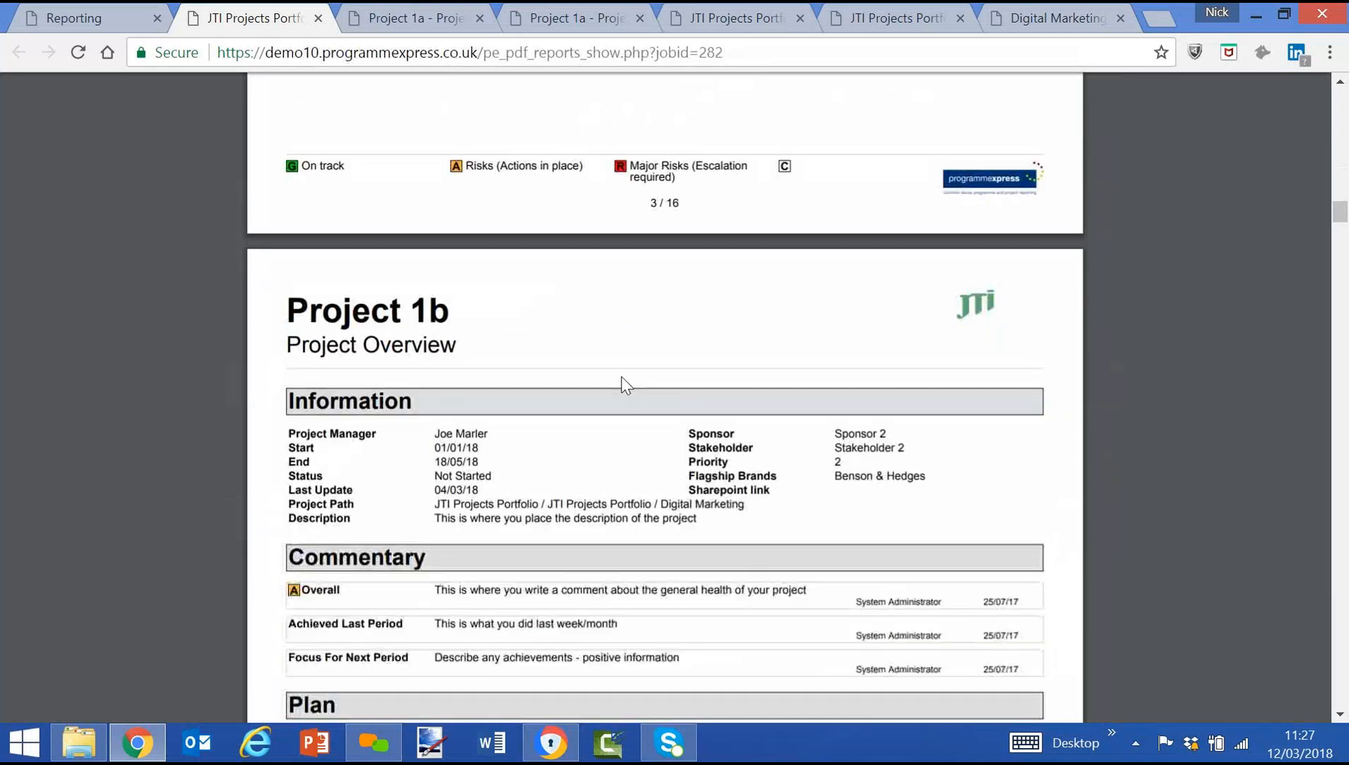
pyautogui.scroll(-8, 623, 385)
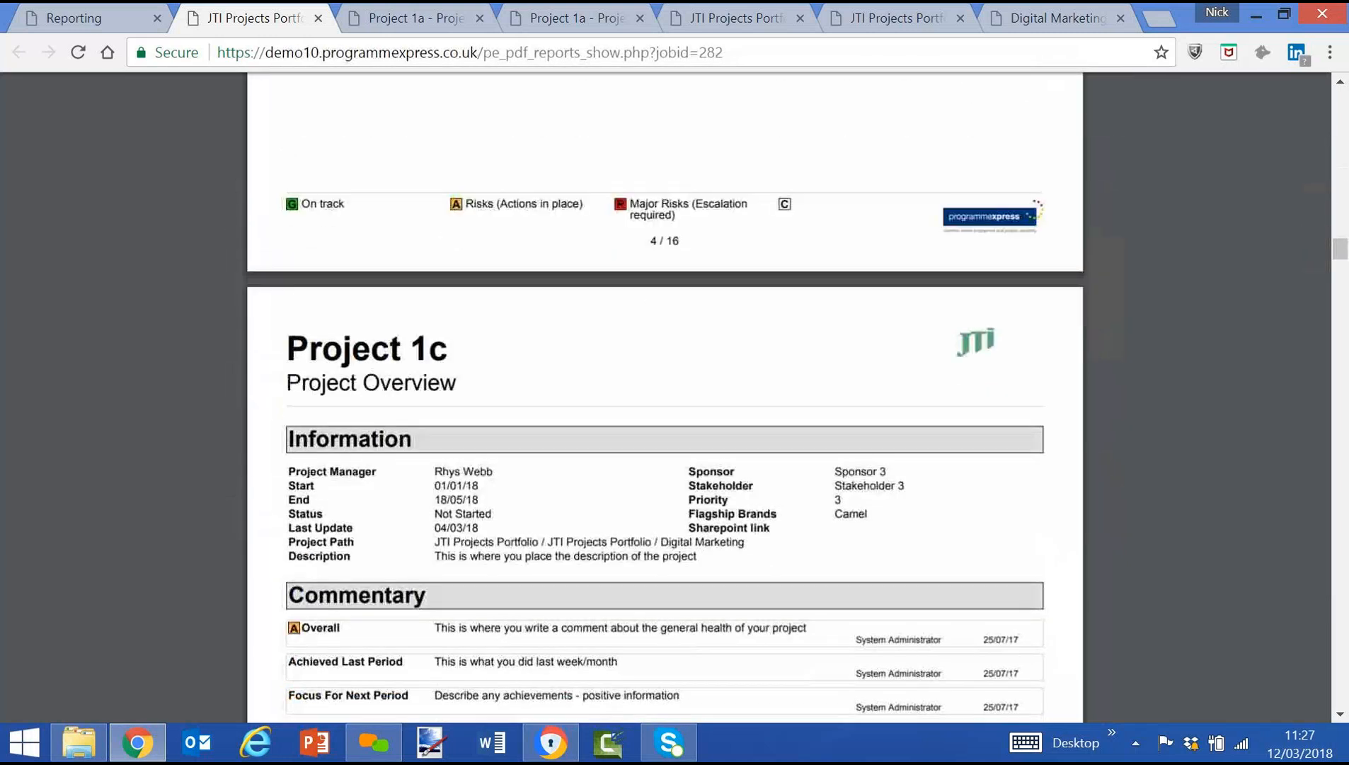
pyautogui.scroll(-3, 590, 421)
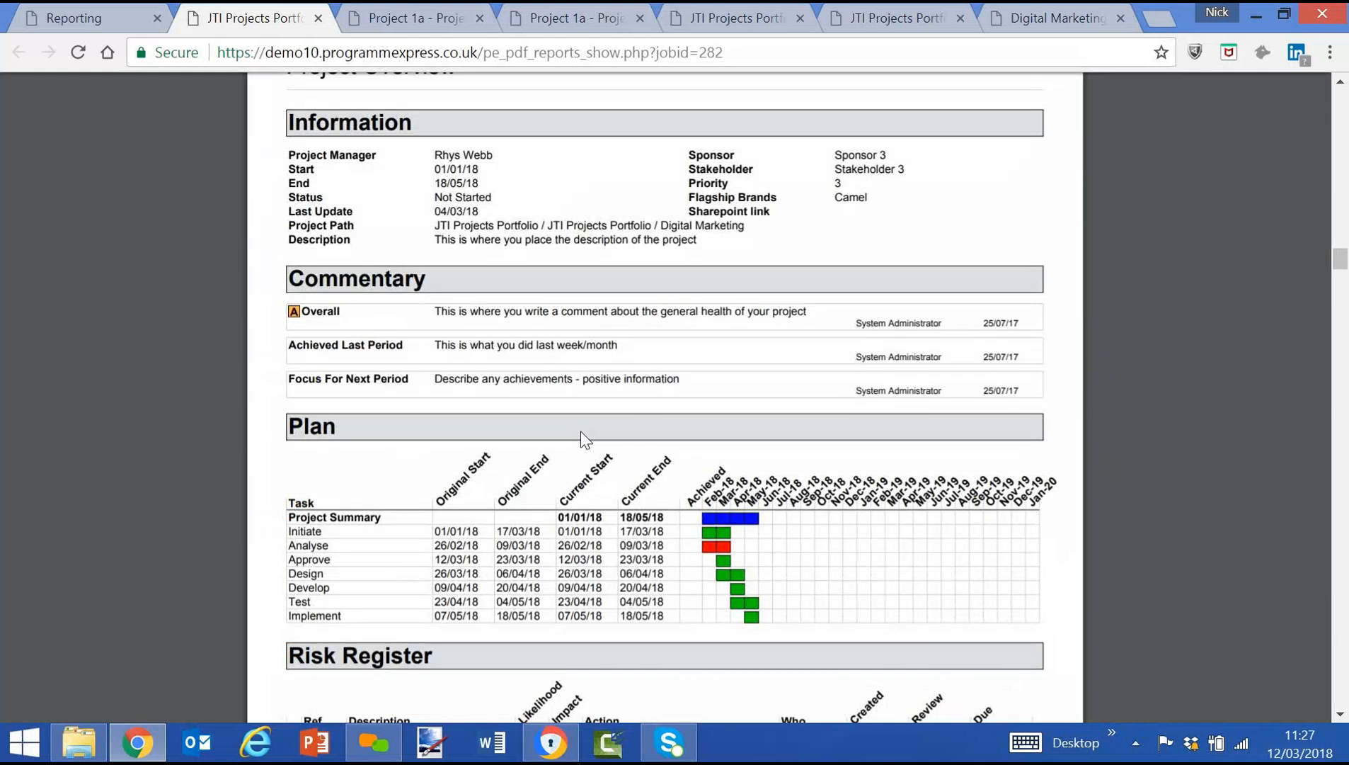
pyautogui.scroll(15, 585, 439)
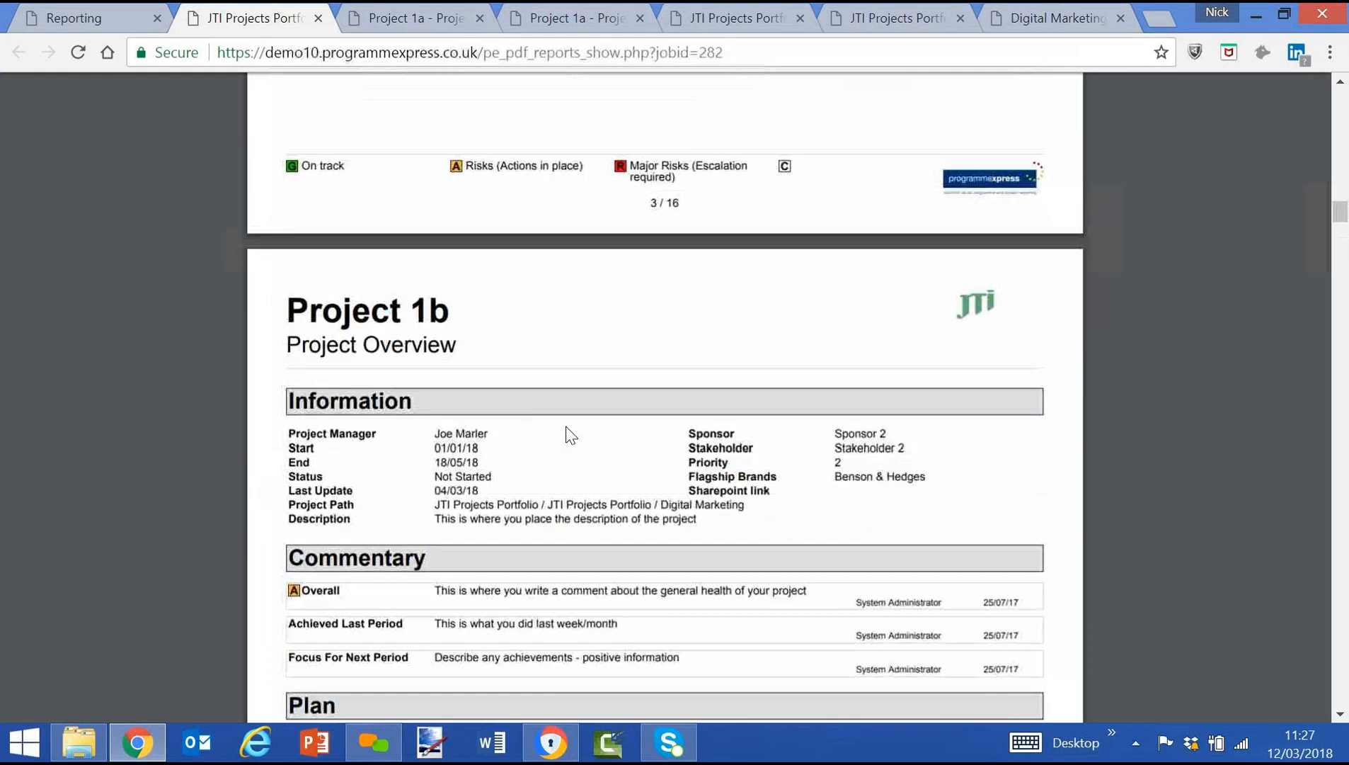
# Return to the demo10.programmexpress.co.uk login page and log in with the administrator username and account password.
pyautogui.click(84, 19)
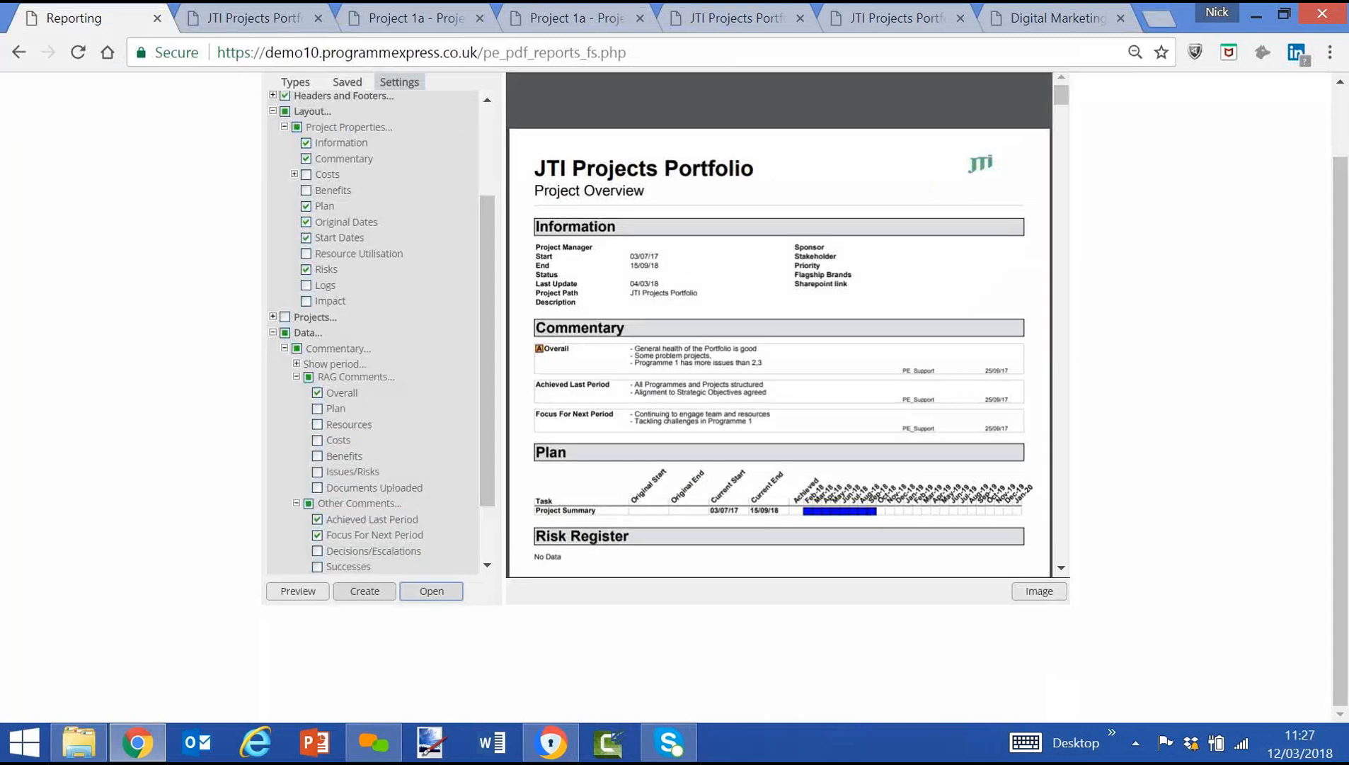
pyautogui.moveTo(628, 52); pyautogui.dragTo(479, 53)
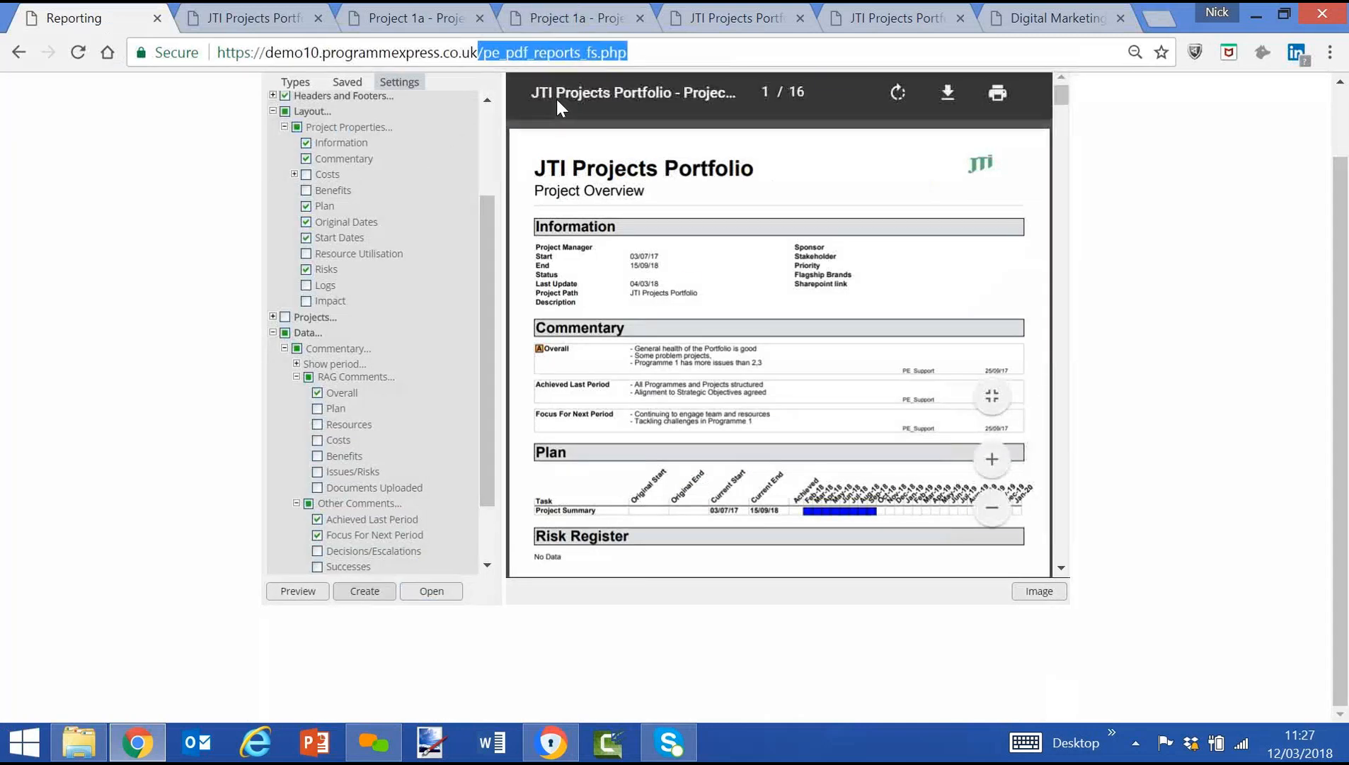
pyautogui.press('BackSpace')
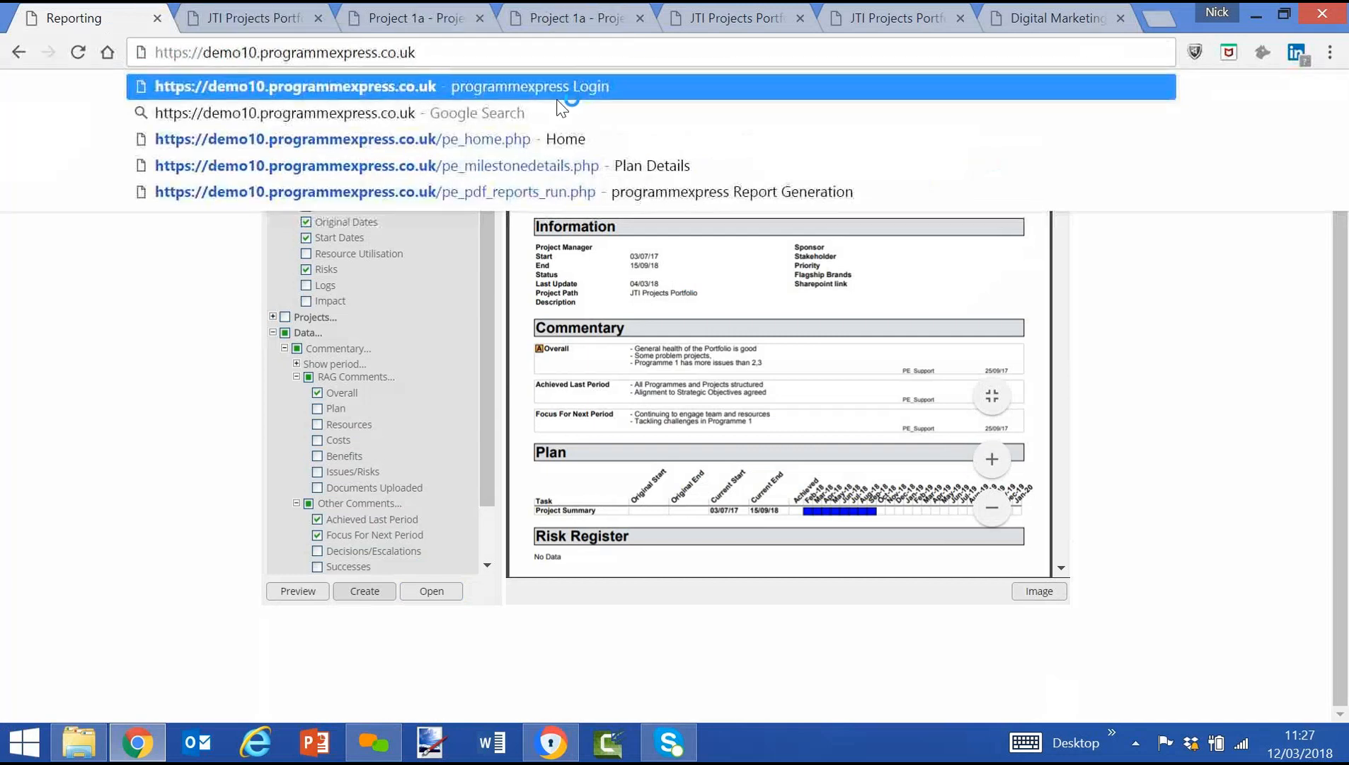
pyautogui.press('Return')
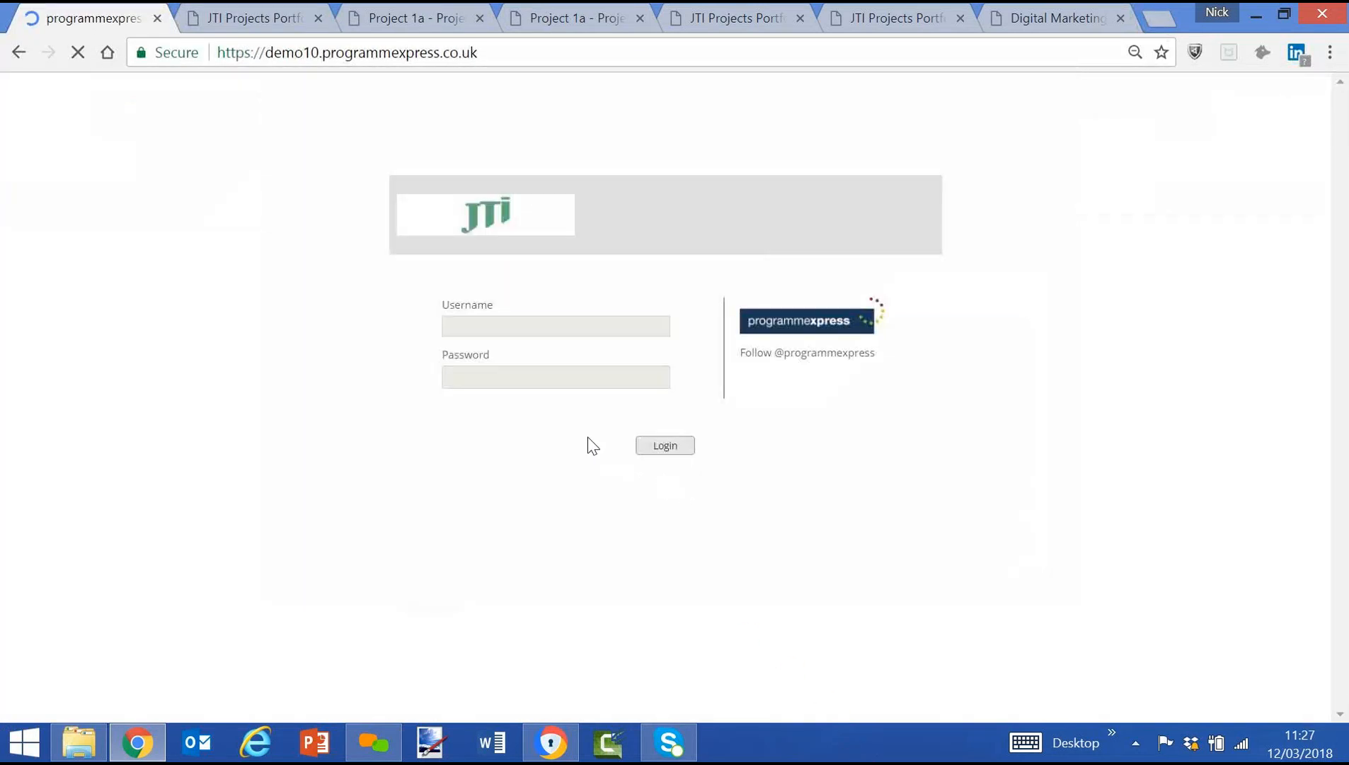
pyautogui.click(482, 327)
pyautogui.write('pe_admin')
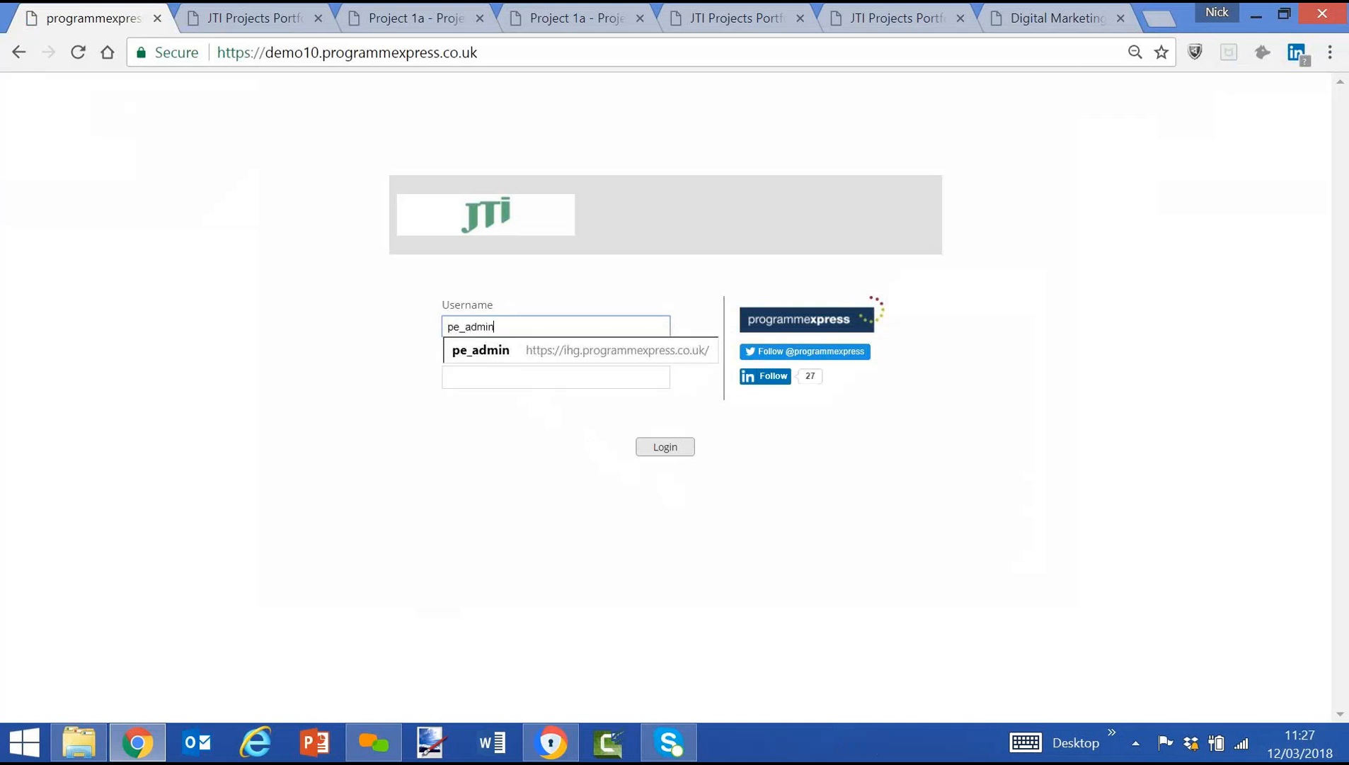
pyautogui.press('Tab')
pyautogui.write('•')
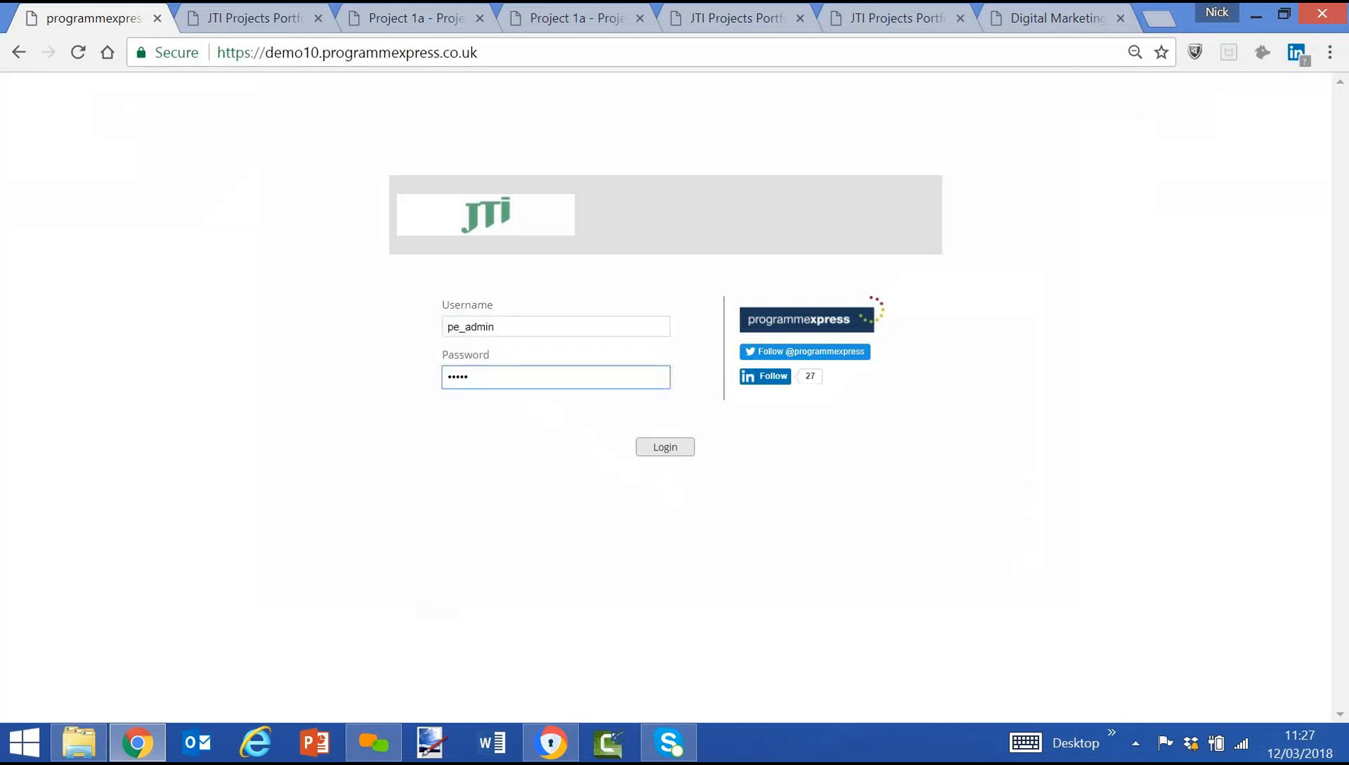
pyautogui.press('Return')
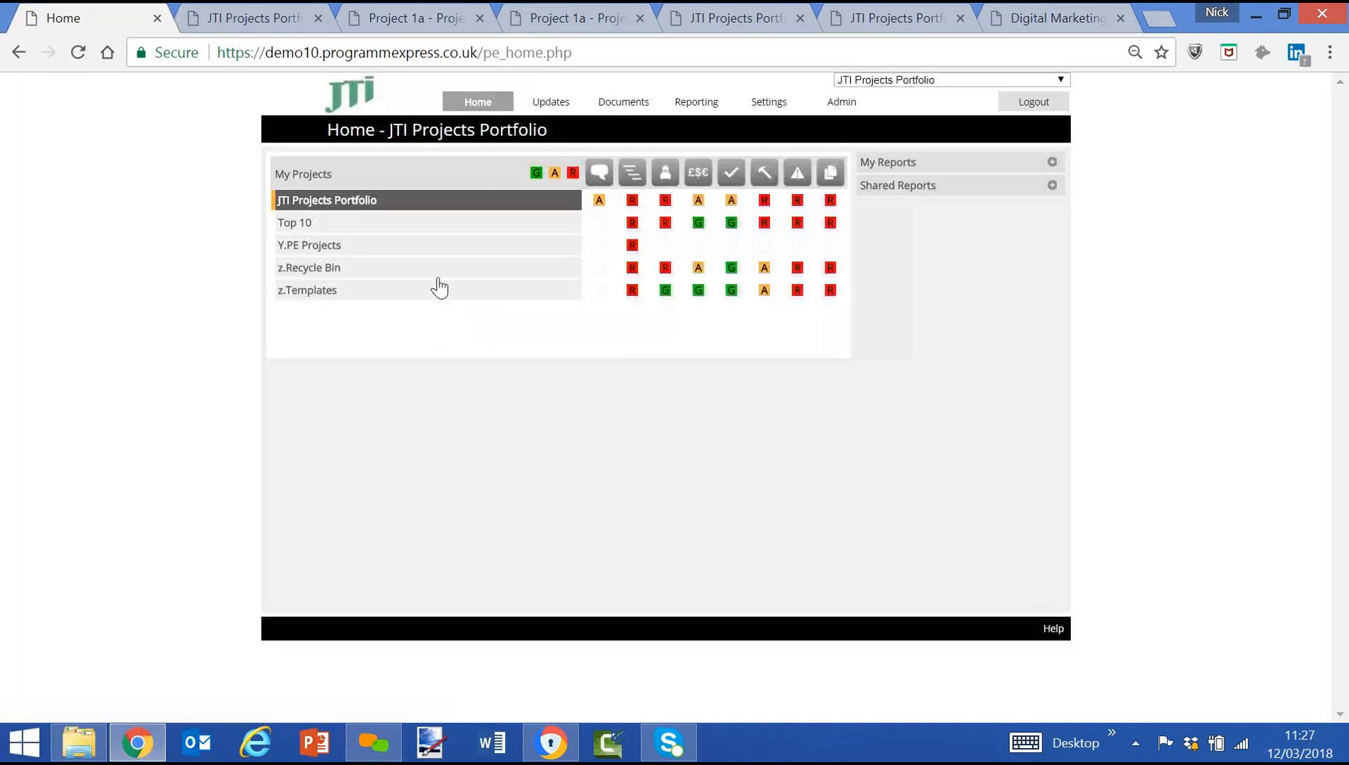
# Run the shared report 3a.Reporting Pack - Gantt Chart and examine the project timelines across the JTI Projects Portfolio.
pyautogui.click(1053, 185)
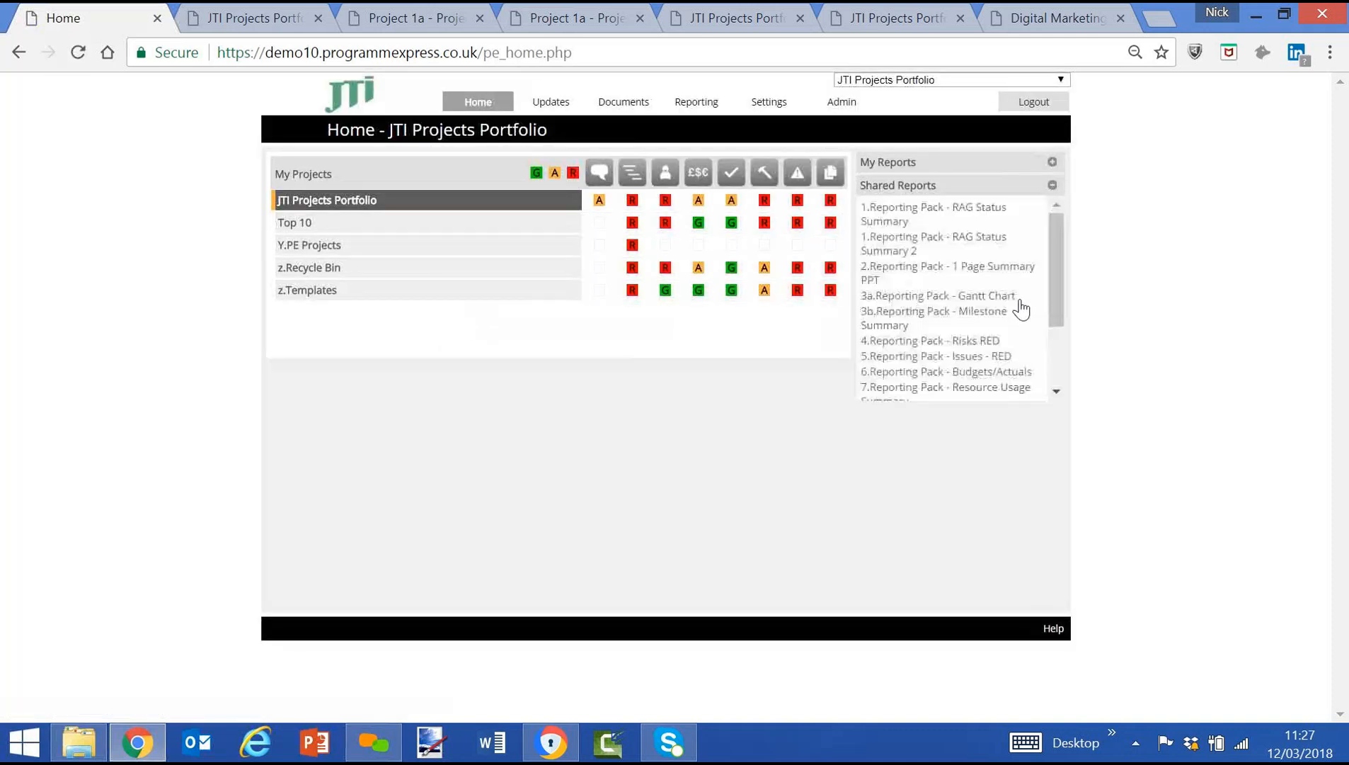
pyautogui.click(930, 296)
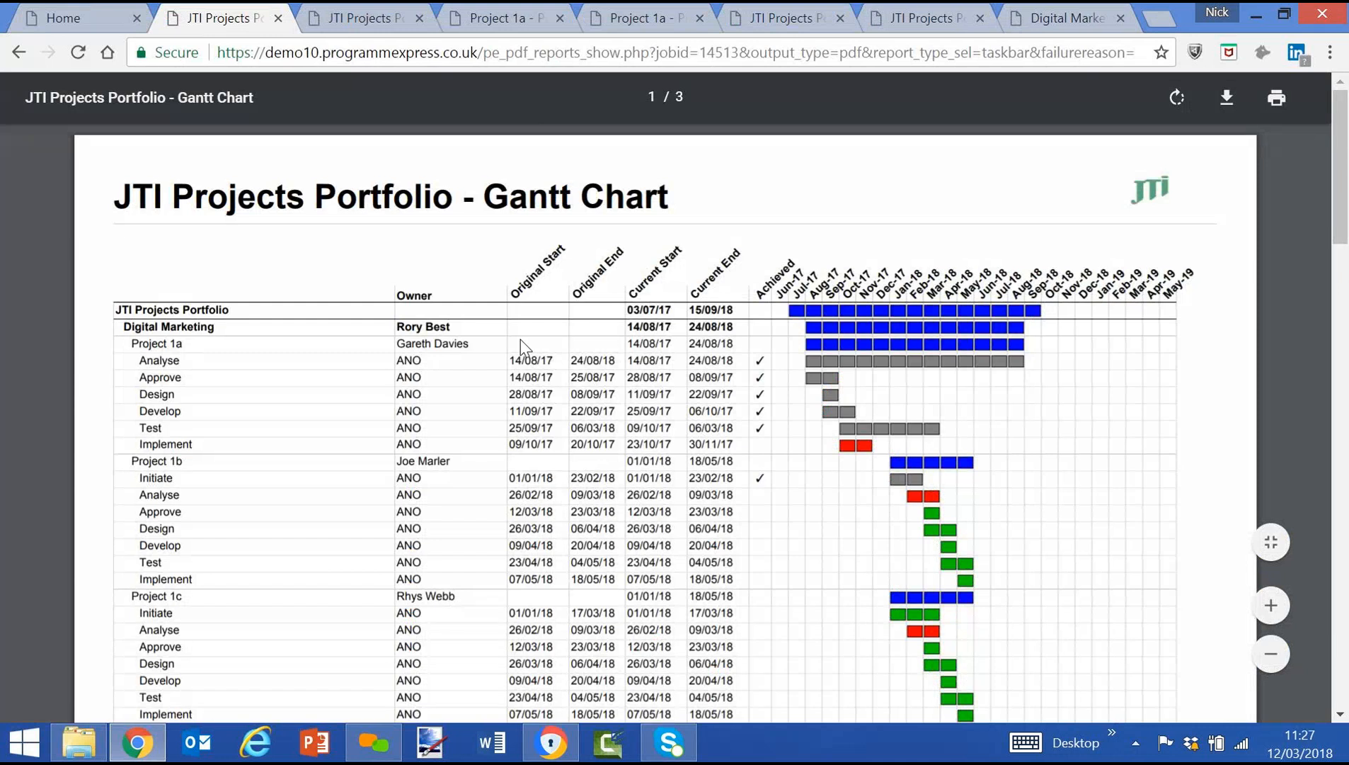
pyautogui.scroll(-3, 521, 339)
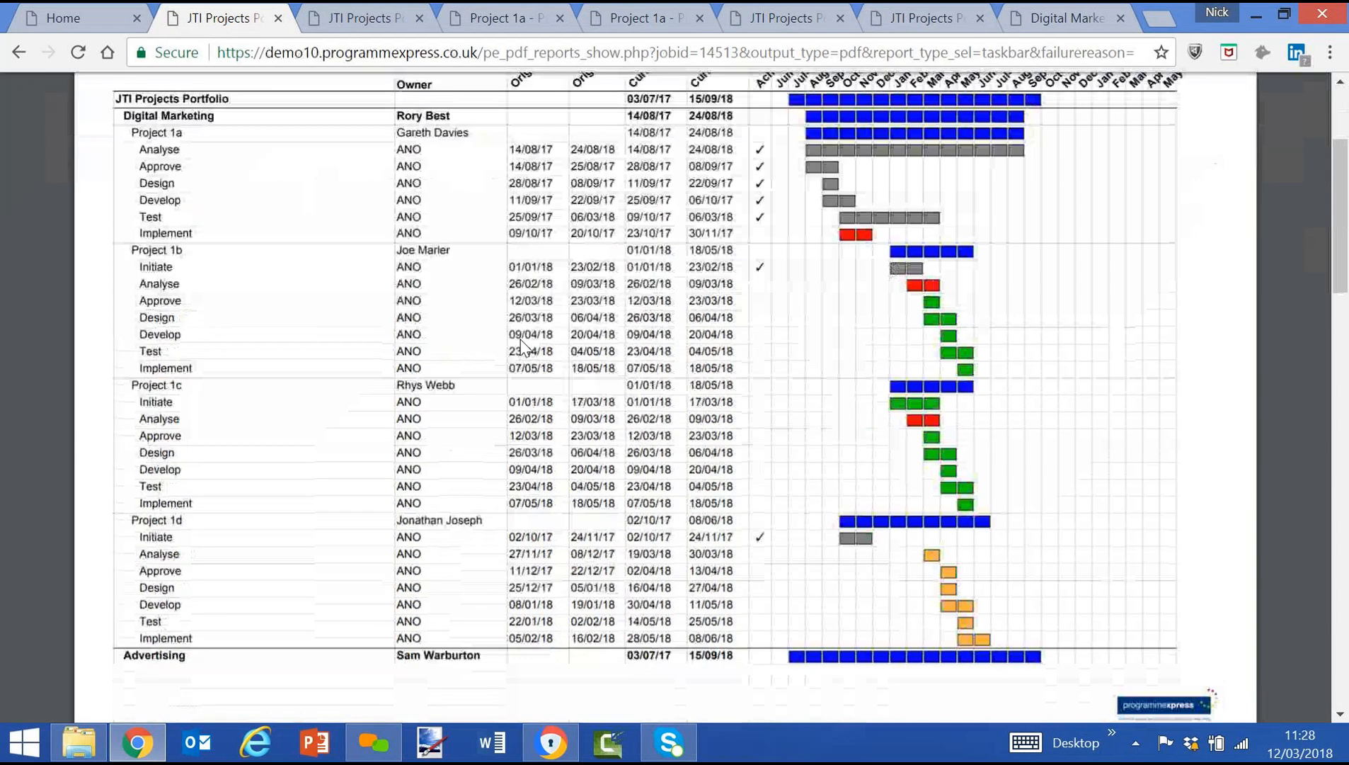
pyautogui.scroll(3, 521, 339)
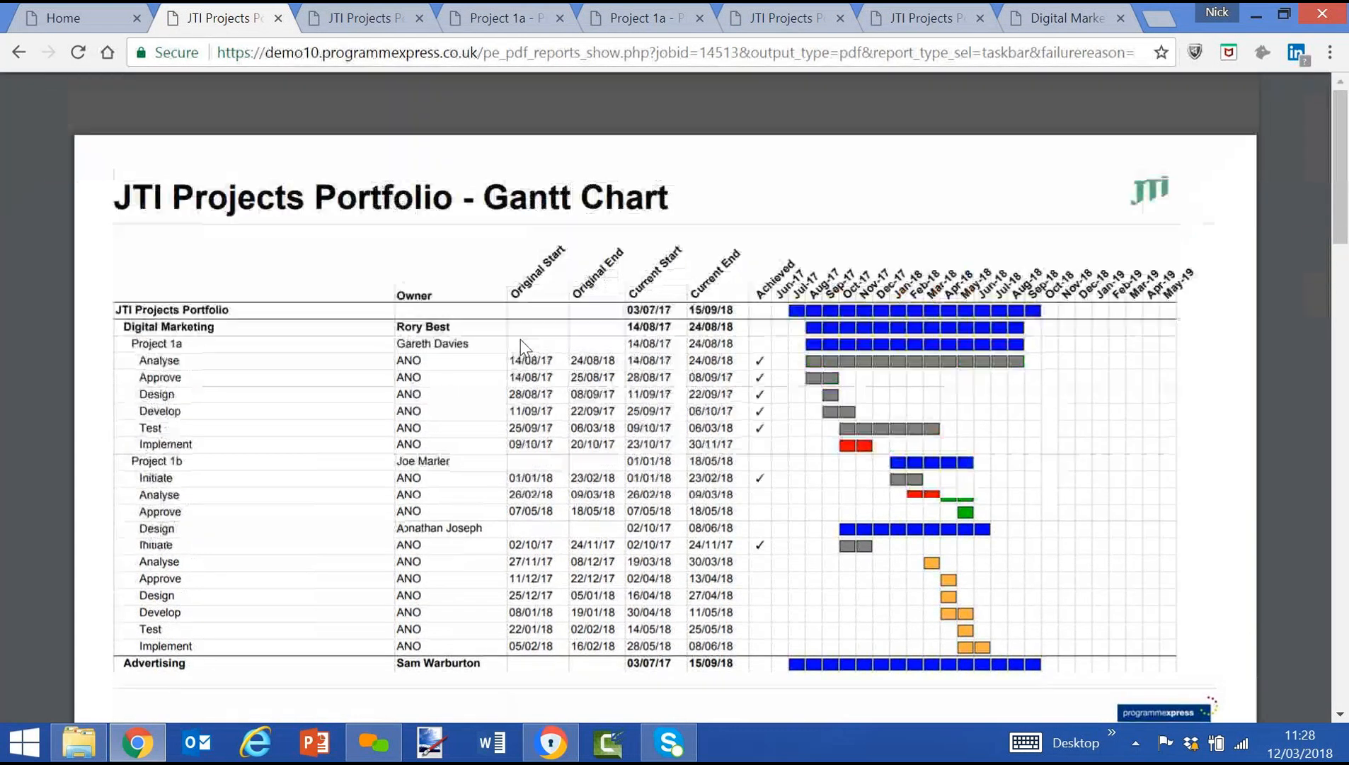
pyautogui.scroll(-3, 521, 339)
pyautogui.scroll(3, 521, 339)
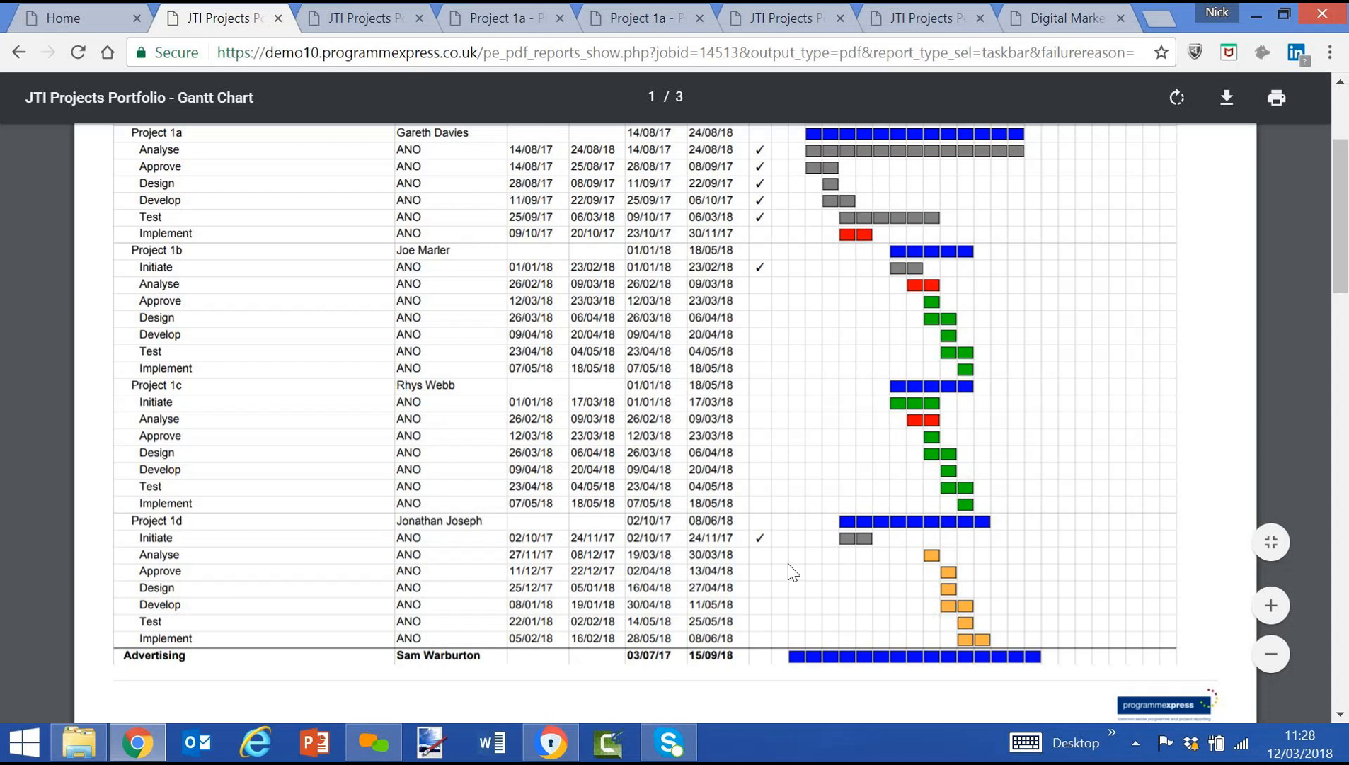
pyautogui.scroll(-6, 792, 572)
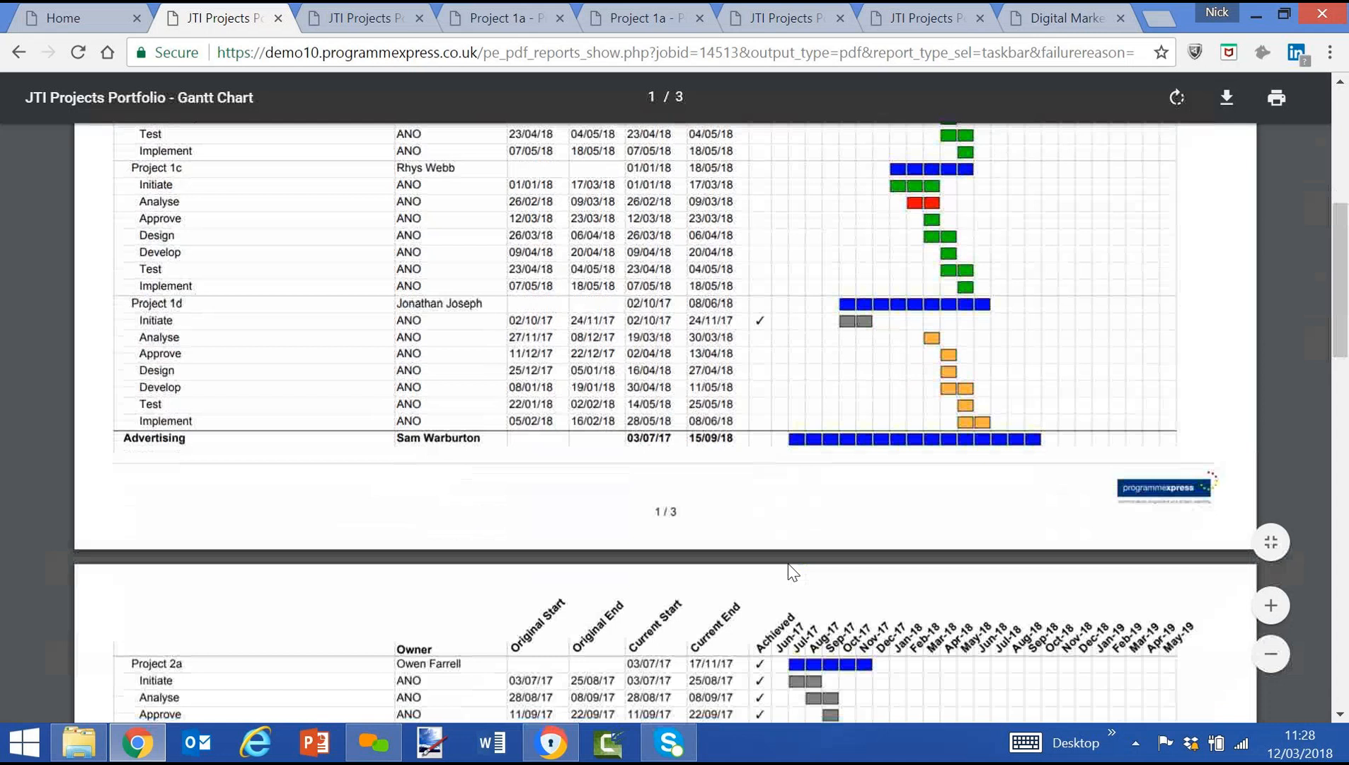
pyautogui.scroll(-5, 792, 572)
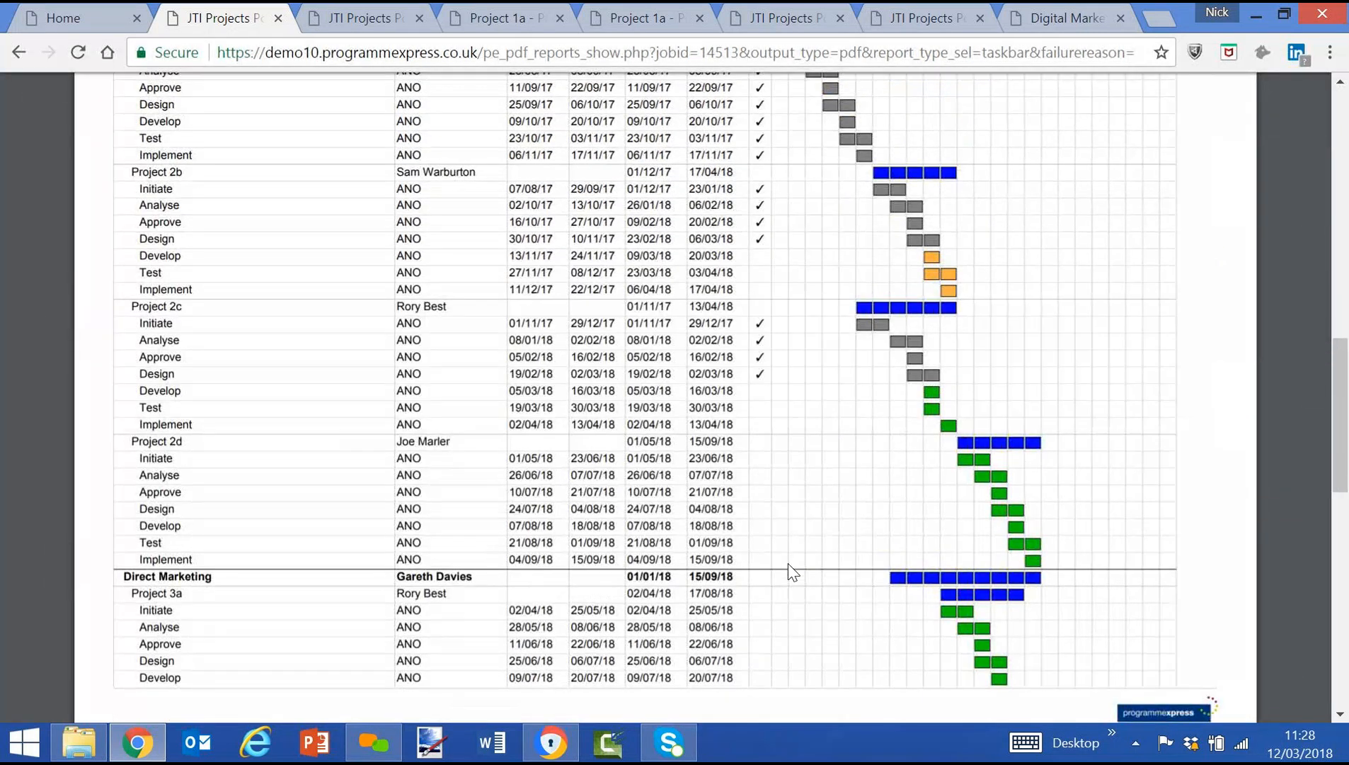
pyautogui.scroll(-10, 791, 572)
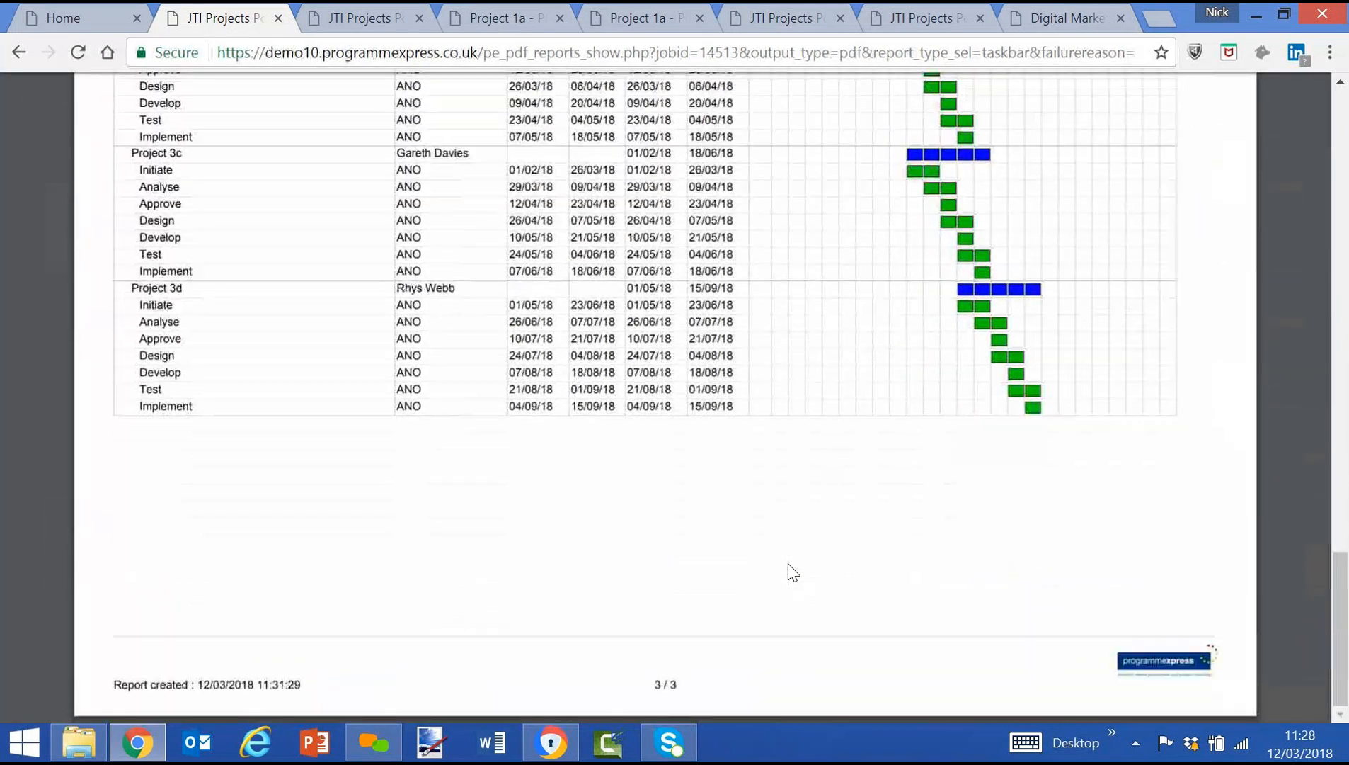
pyautogui.scroll(20, 792, 572)
pyautogui.scroll(6, 792, 572)
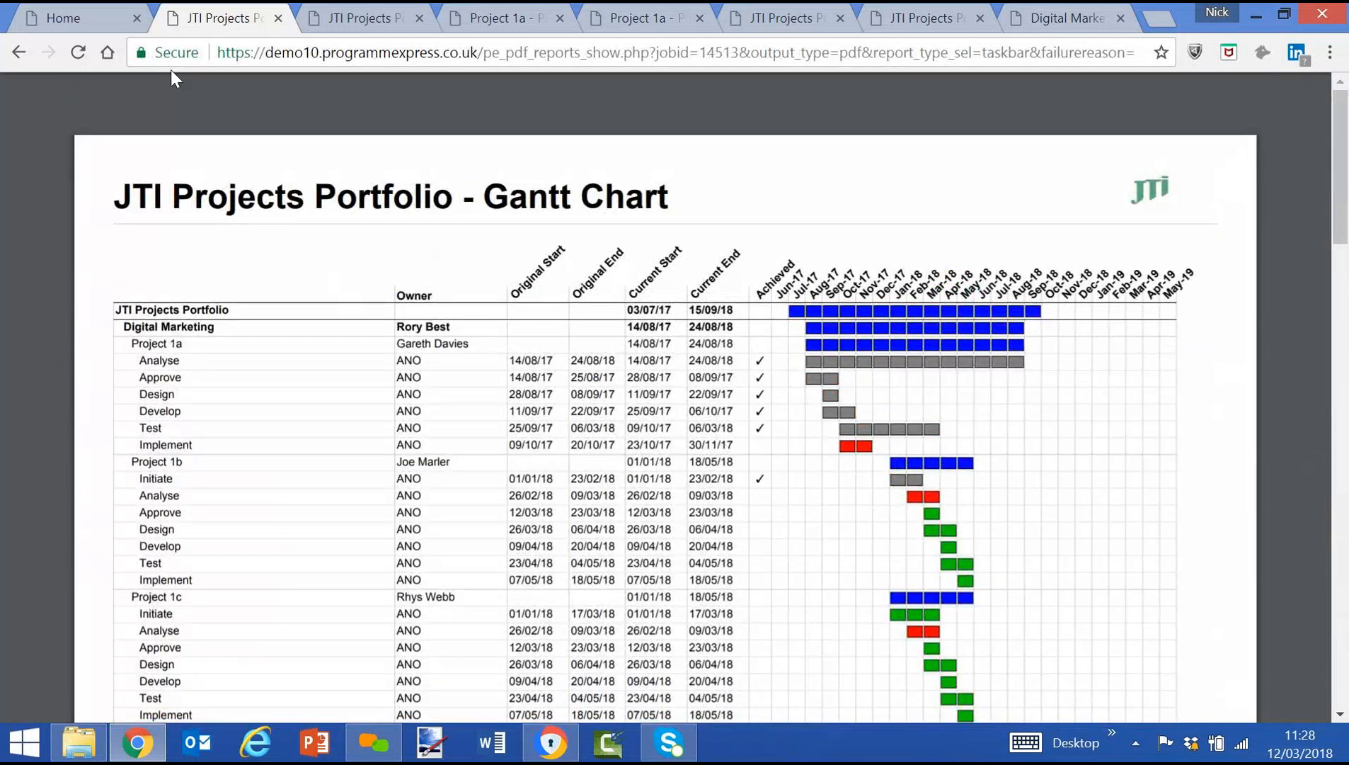
# Return to the home page, expand the JTI Projects Portfolio and its three programmes, and select the Top 10 group.
pyautogui.click(98, 16)
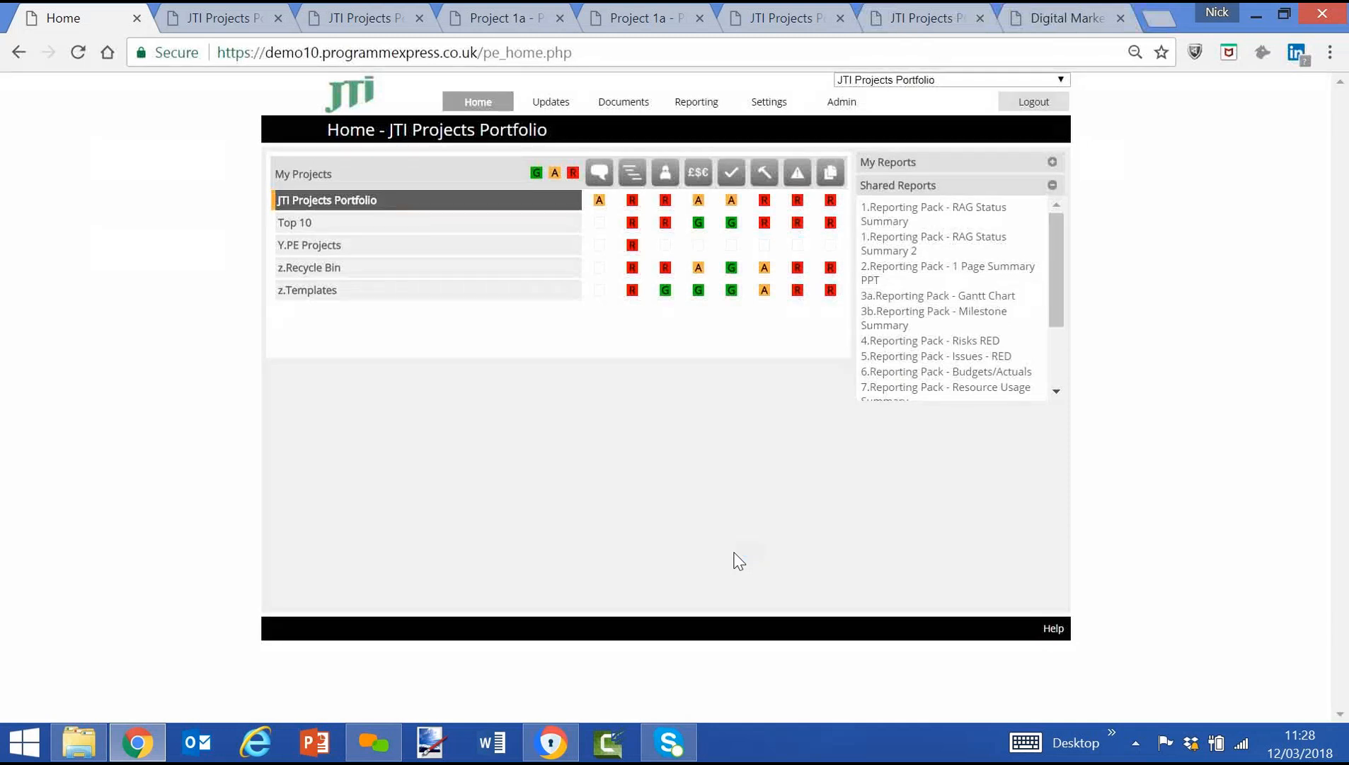
pyautogui.click(334, 201)
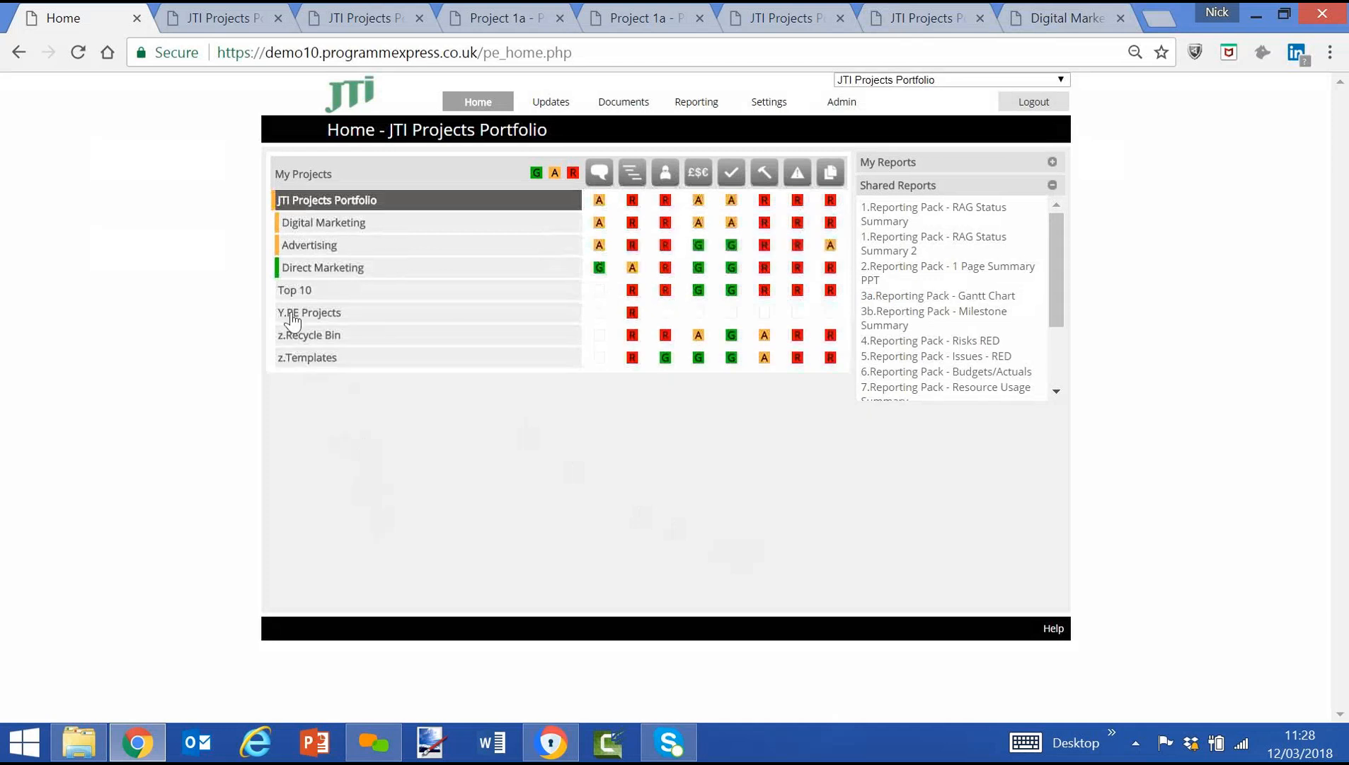
pyautogui.click(296, 222)
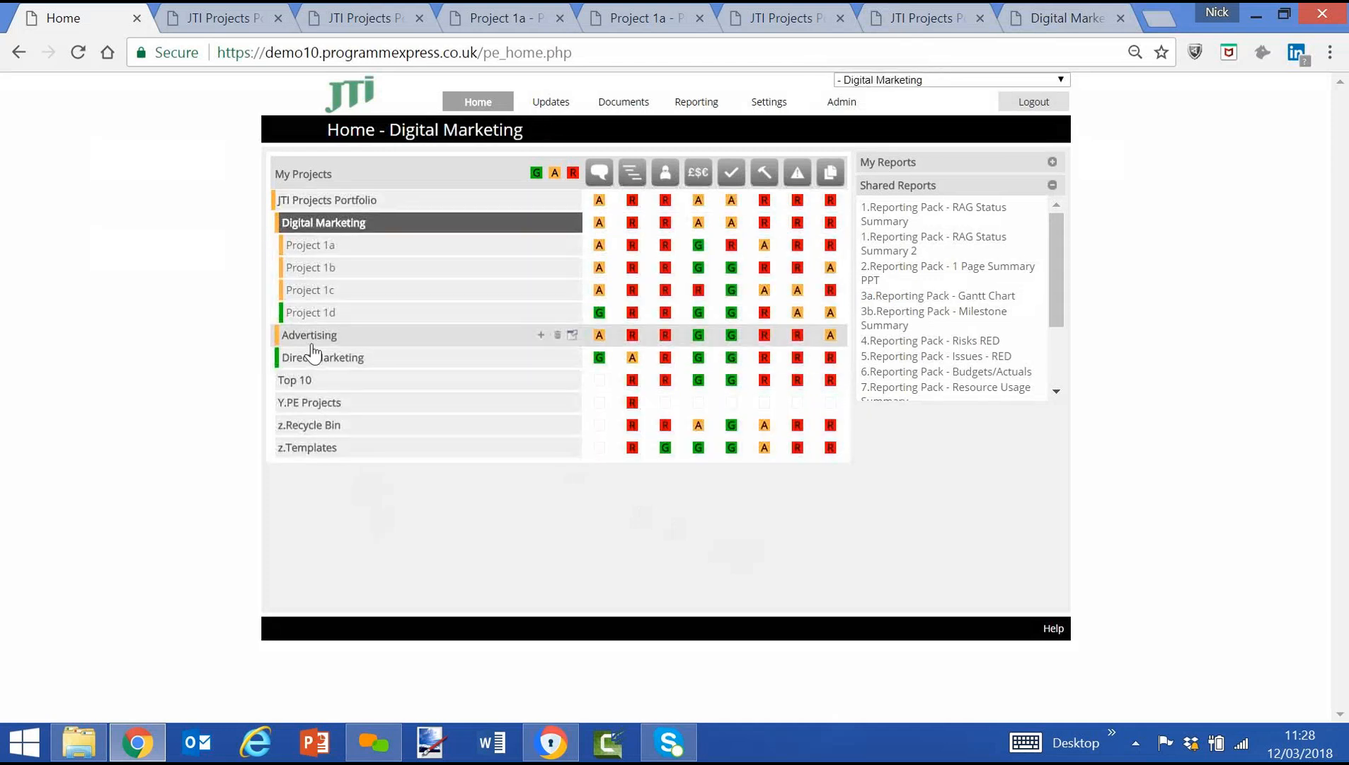
pyautogui.click(312, 343)
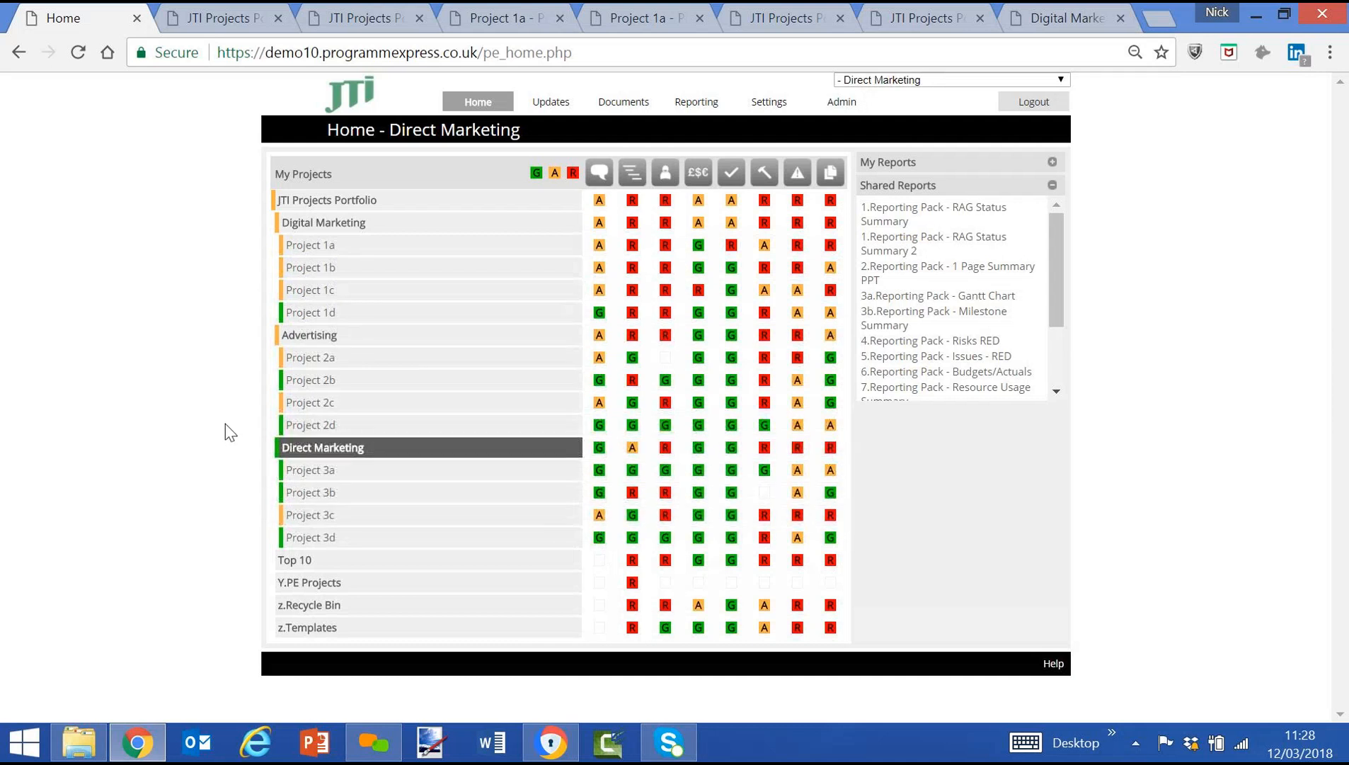
pyautogui.click(317, 563)
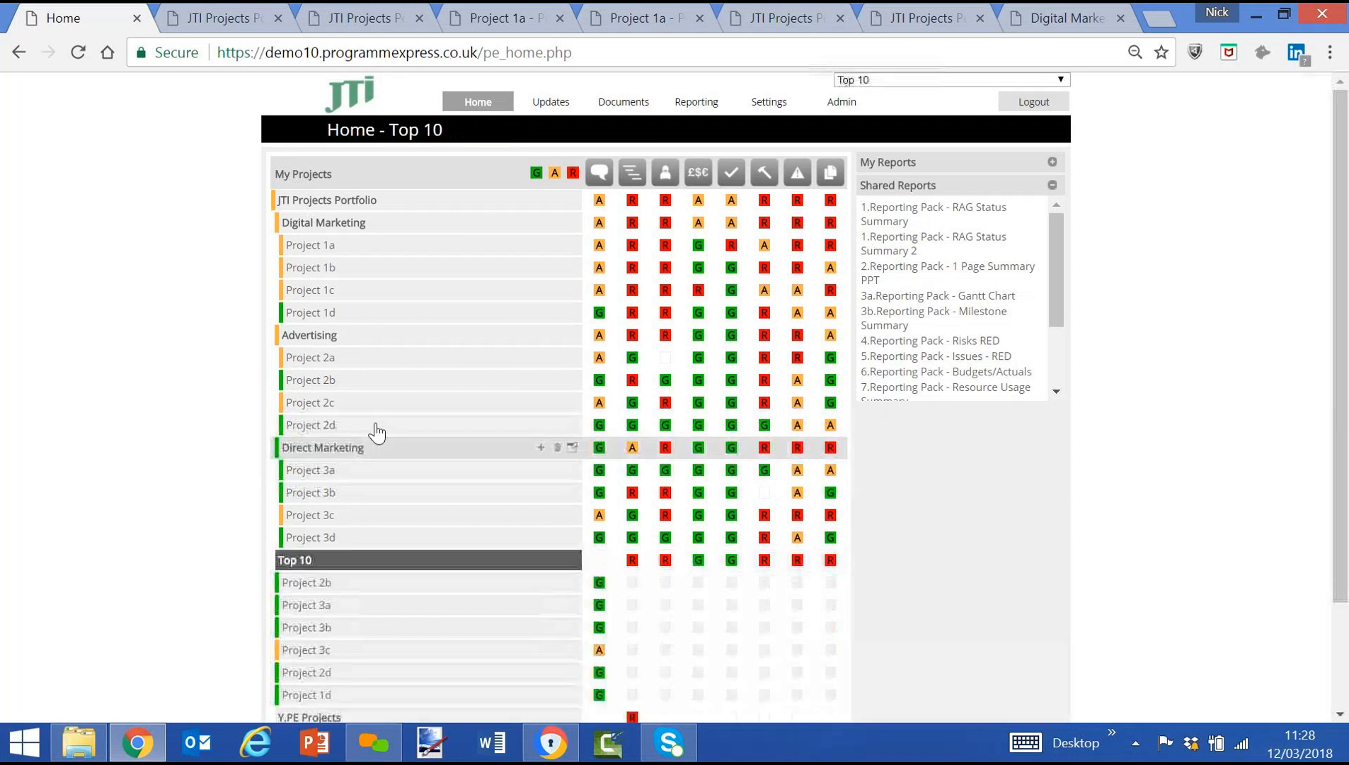
pyautogui.scroll(-2, 376, 430)
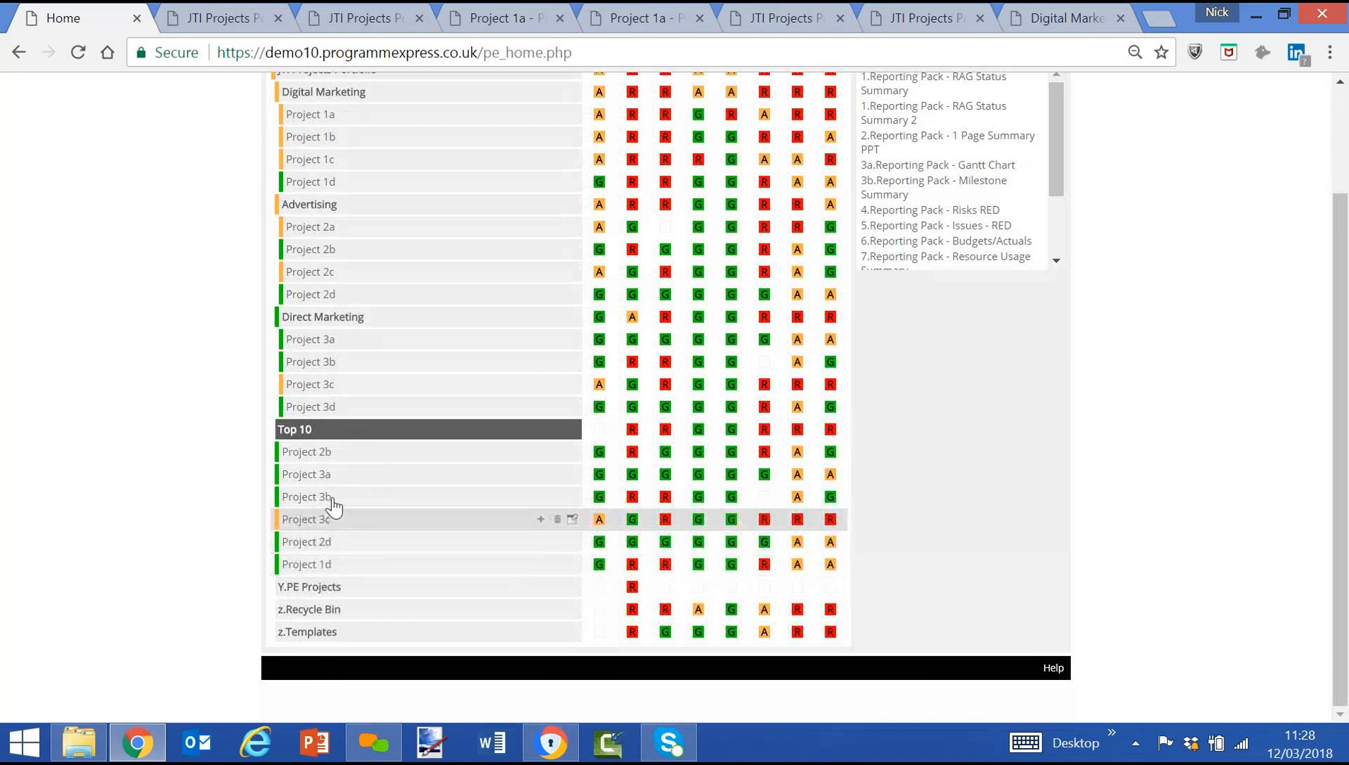
pyautogui.click(329, 430)
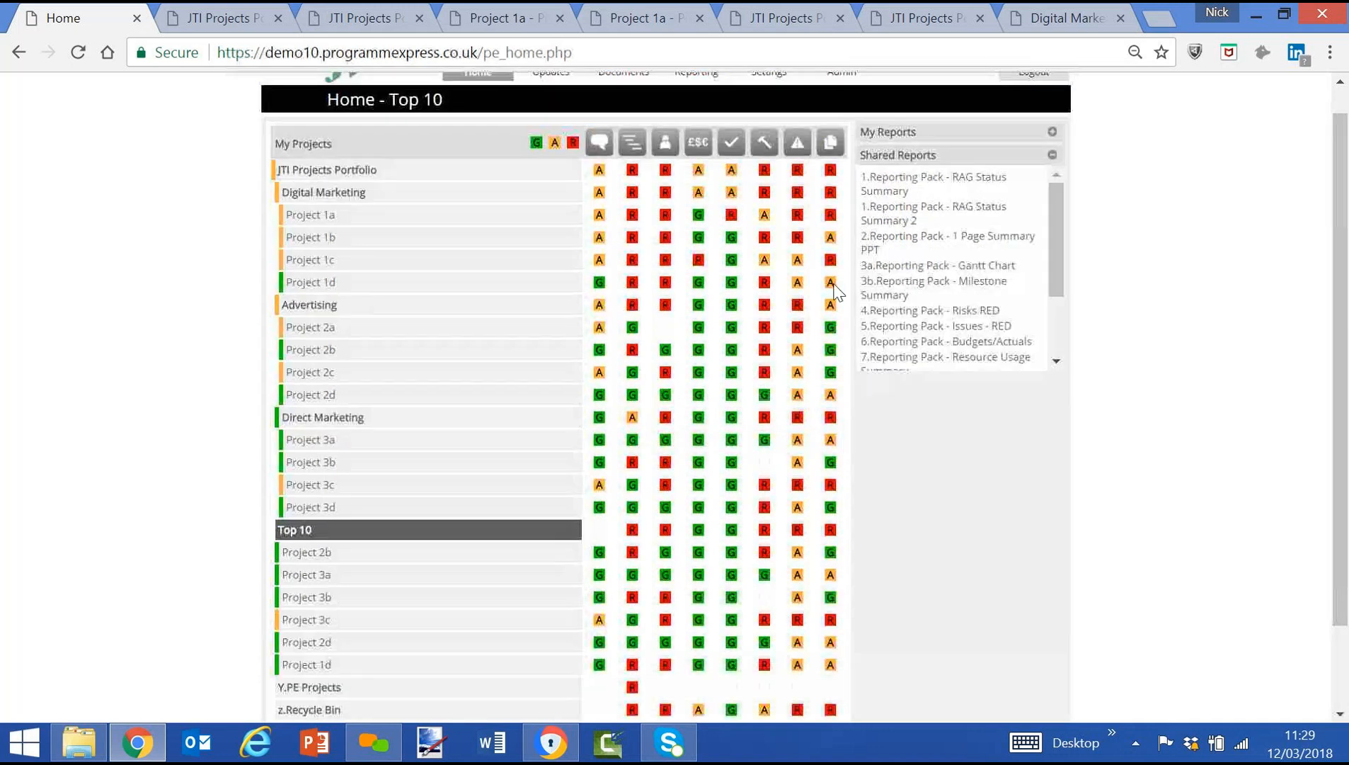
# Wire Project 1c, Project 3d, Project 2a and Project 1b into the Top 10 group and save the wiring.
pyautogui.moveTo(768, 106)
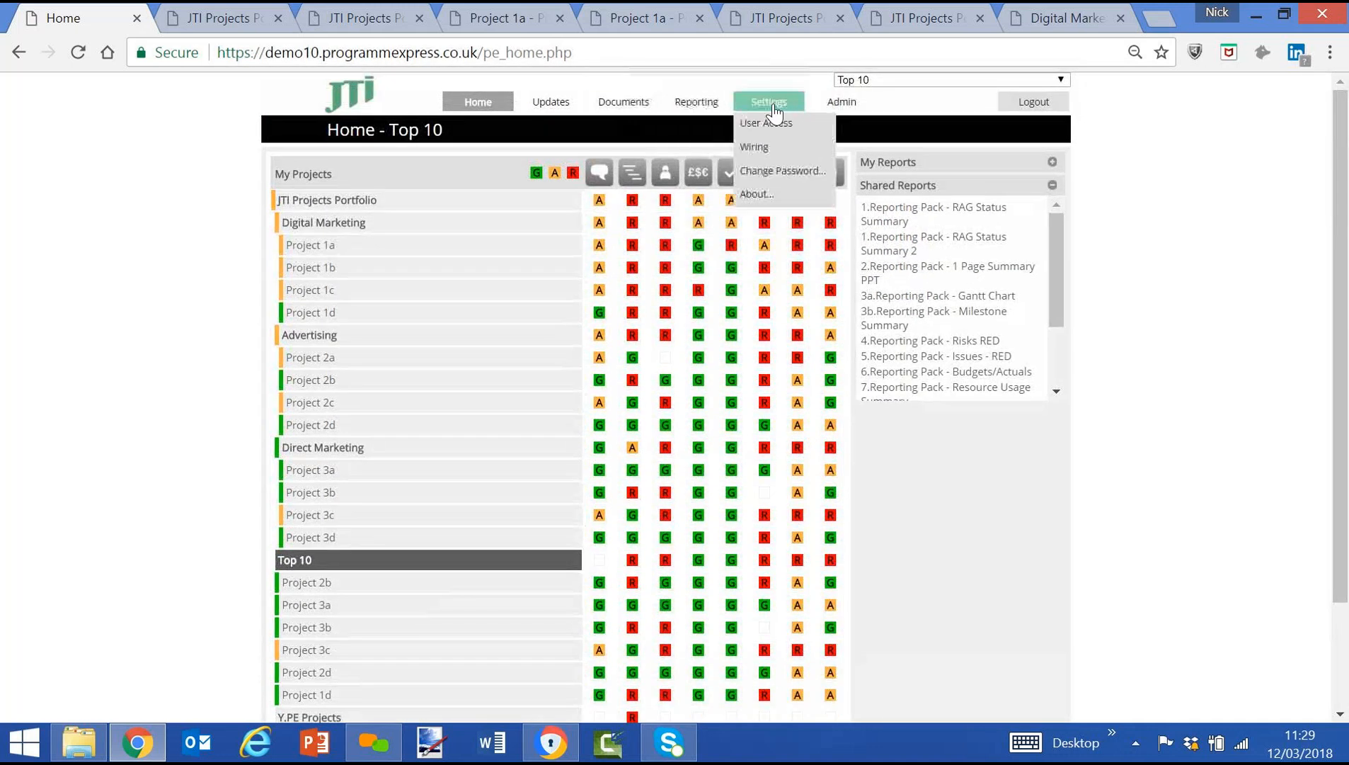
pyautogui.click(769, 150)
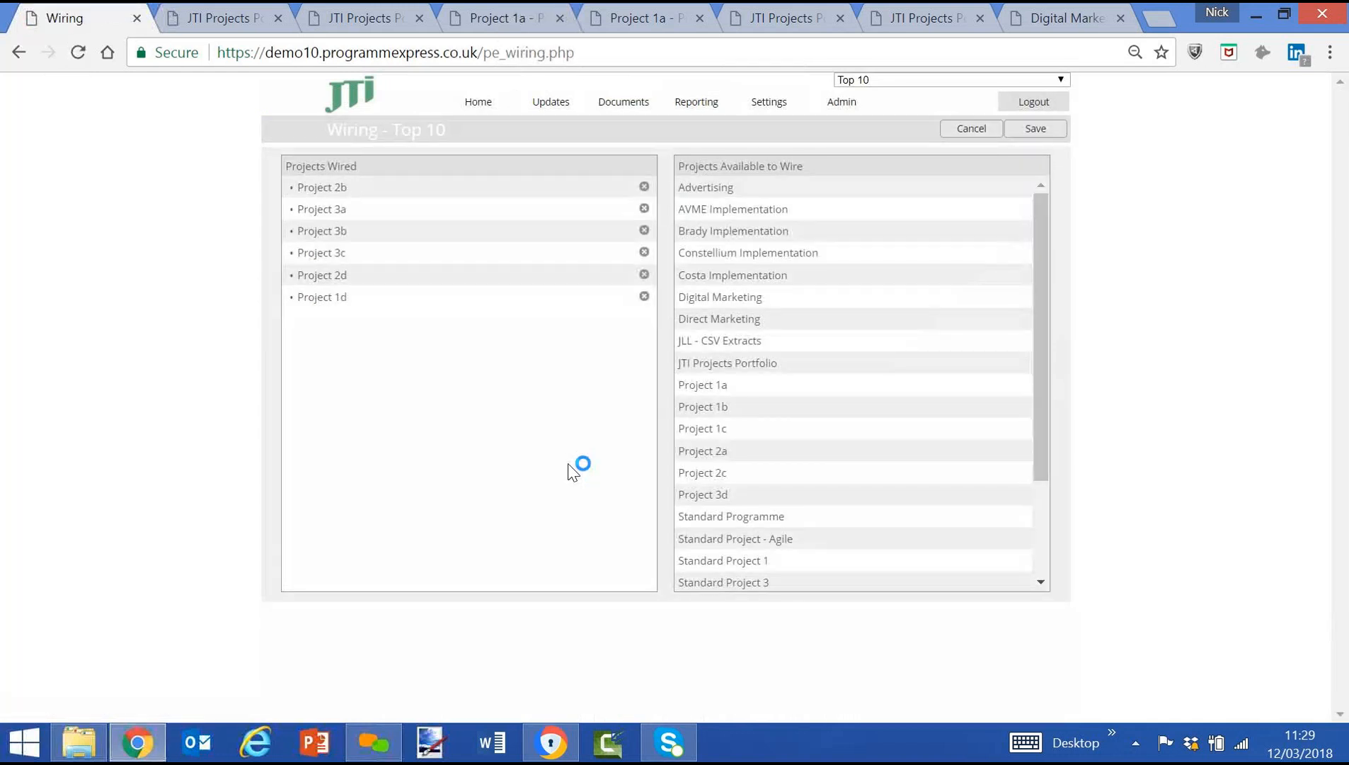
pyautogui.moveTo(695, 435); pyautogui.dragTo(316, 365)
pyautogui.moveTo(720, 473); pyautogui.dragTo(439, 441)
pyautogui.moveTo(710, 428); pyautogui.dragTo(337, 374)
pyautogui.moveTo(737, 409); pyautogui.dragTo(353, 397)
pyautogui.click(1038, 129)
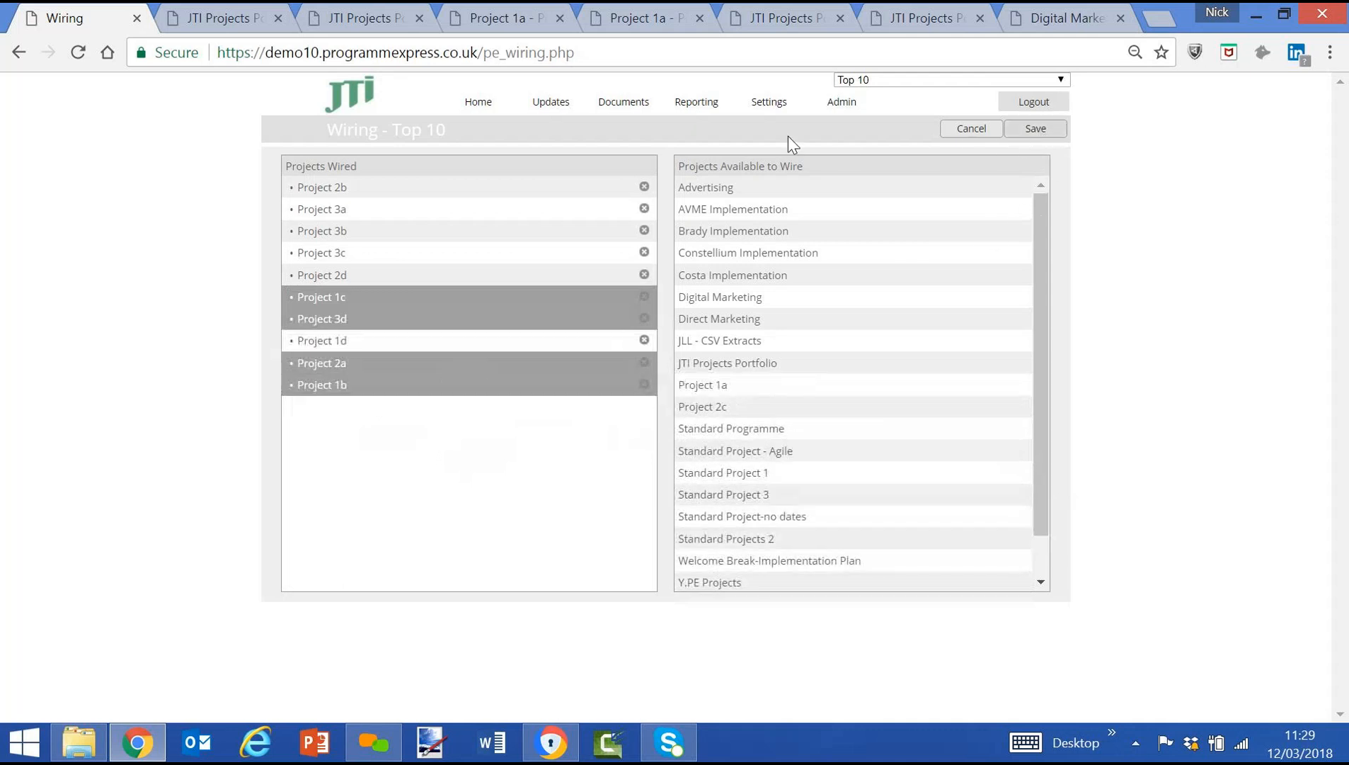
# Return to the home page and run the shared report 1.Reporting Pack - RAG Status Summary for Top 10.
pyautogui.click(479, 107)
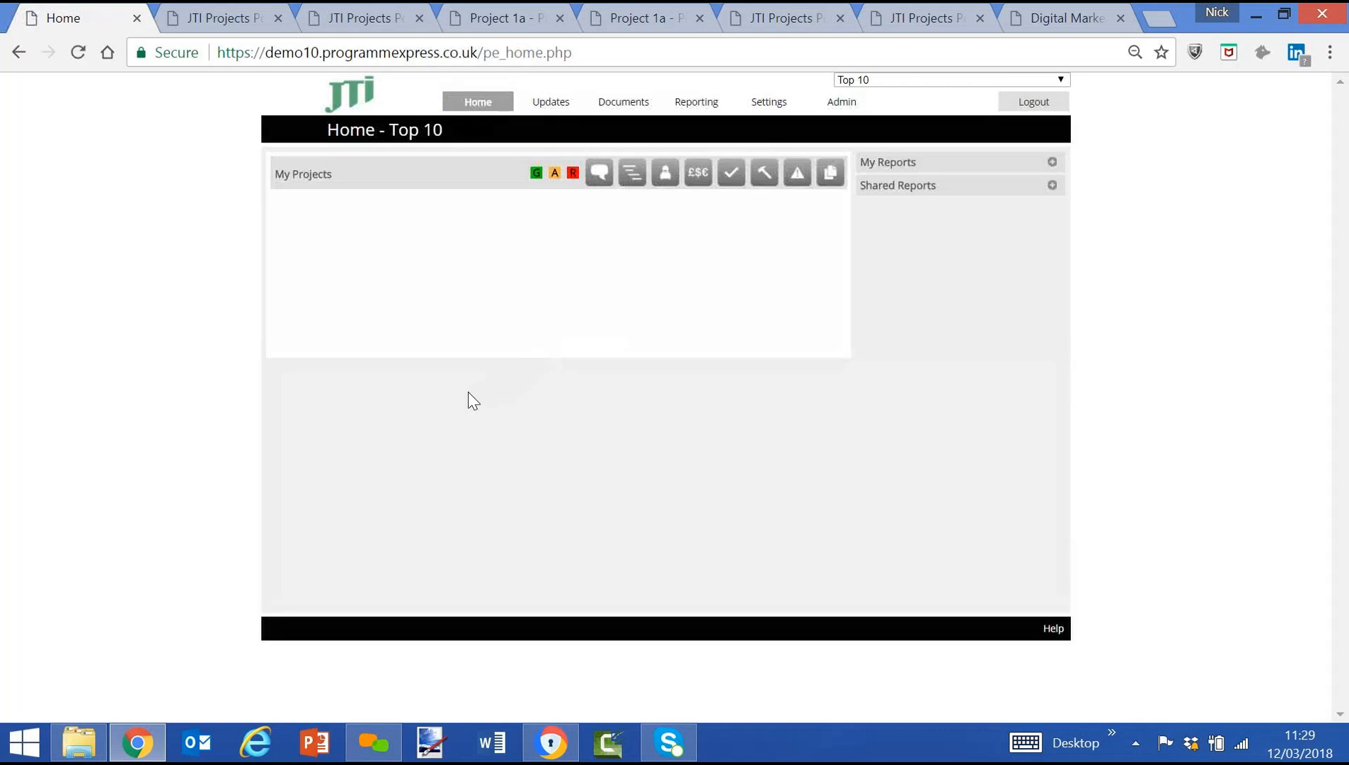
pyautogui.click(1053, 186)
pyautogui.click(921, 211)
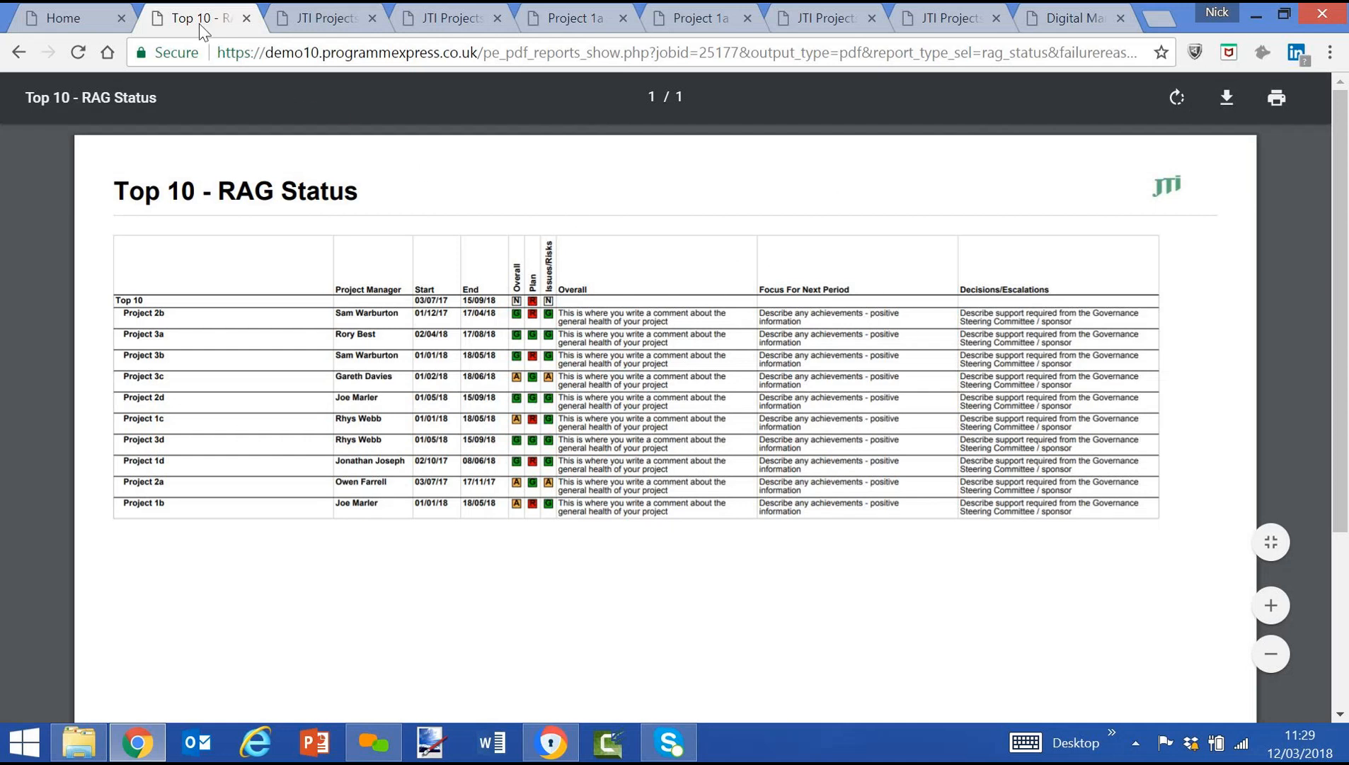
# Run the shared report 3b.Reporting Pack - Milestone Summary for Top 10 and look through its milestone timelines.
pyautogui.click(75, 23)
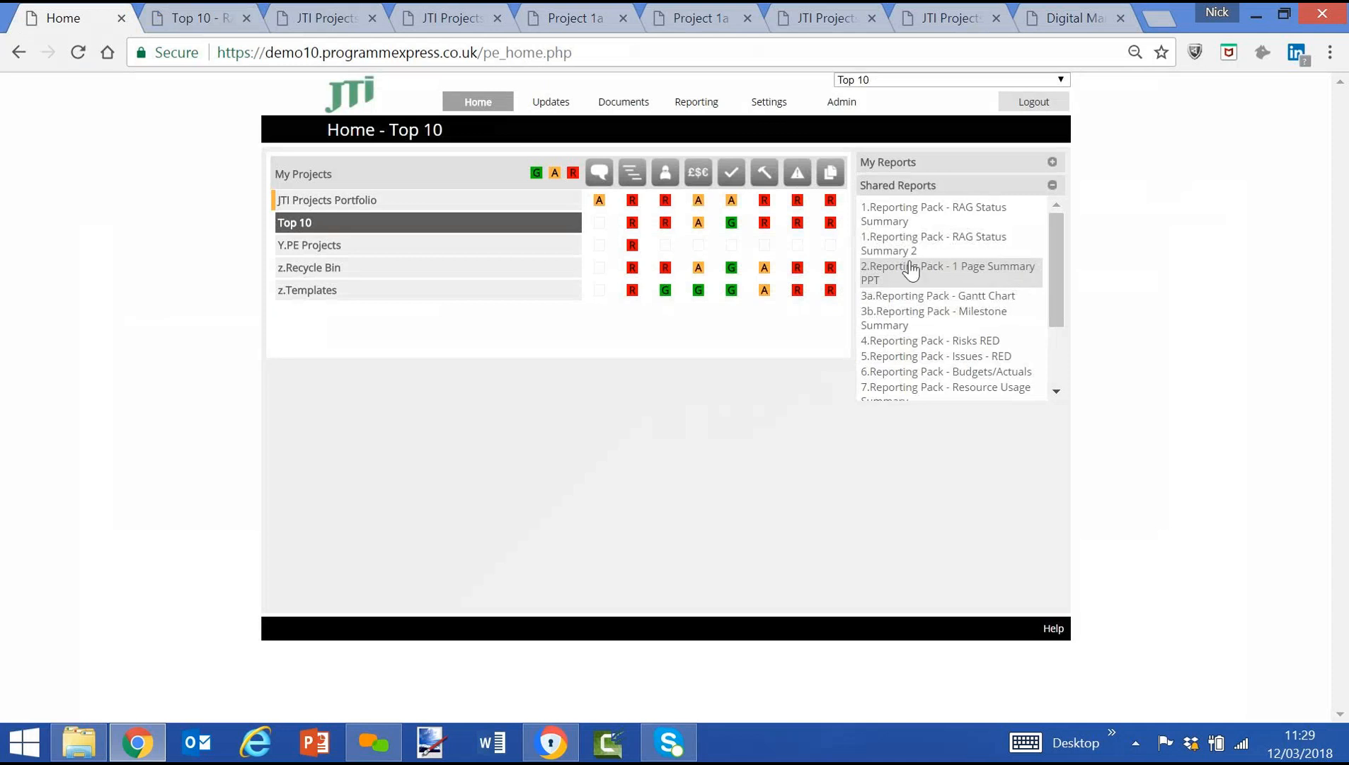
pyautogui.click(933, 317)
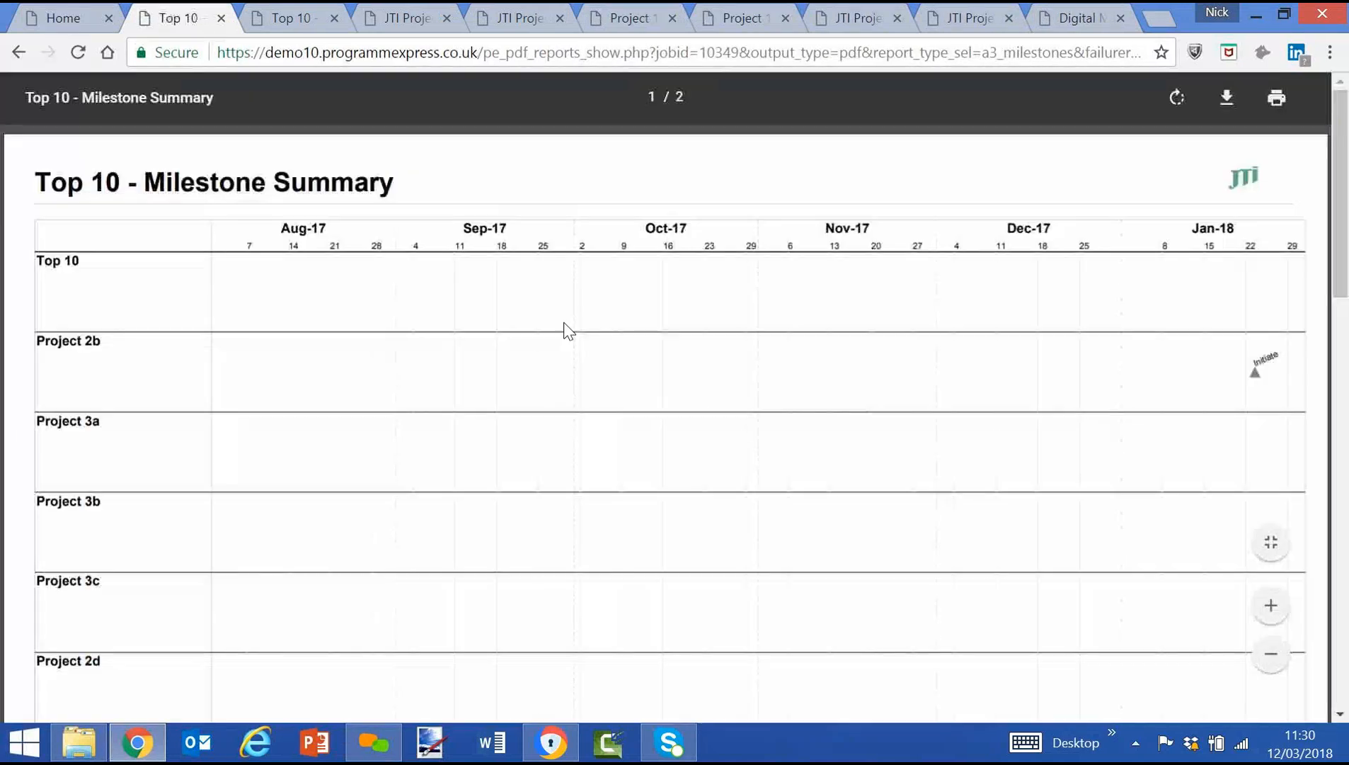
pyautogui.scroll(-10, 566, 329)
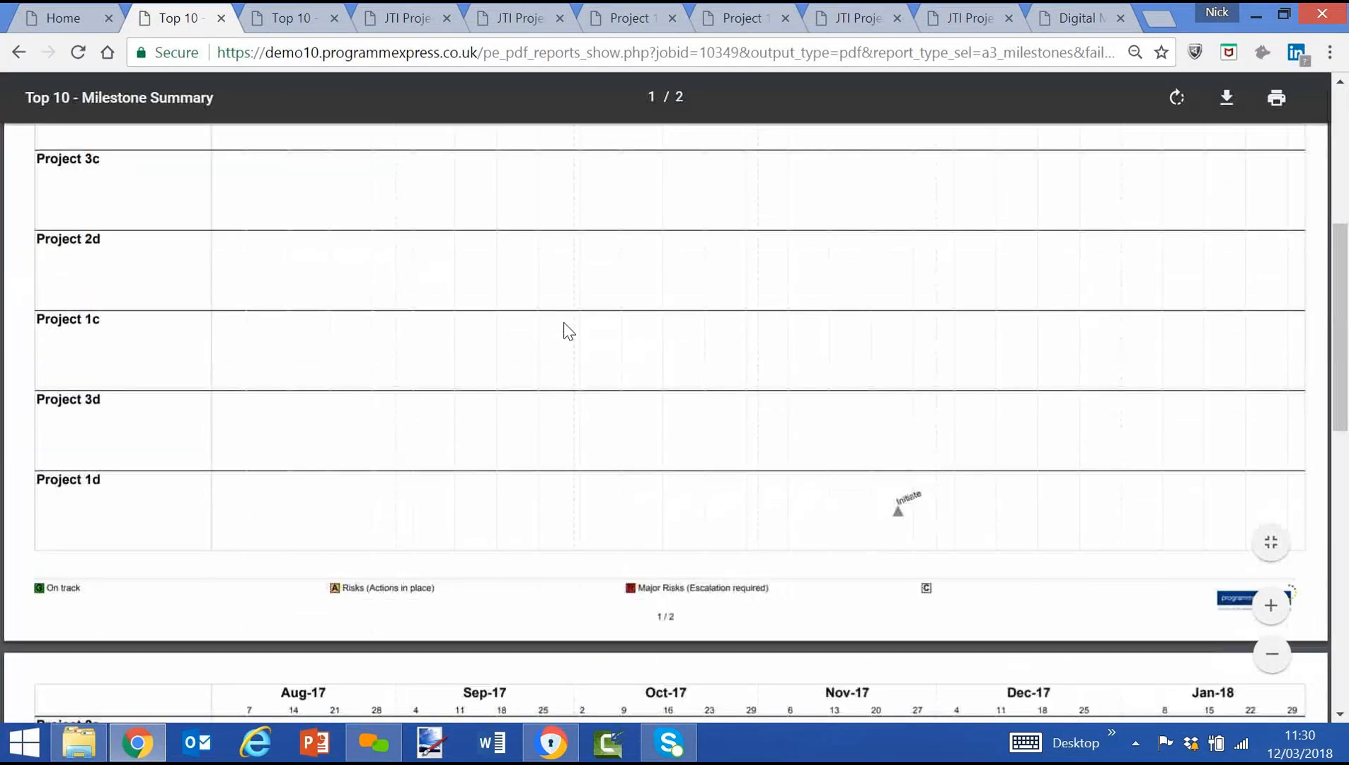
pyautogui.scroll(-1, 563, 329)
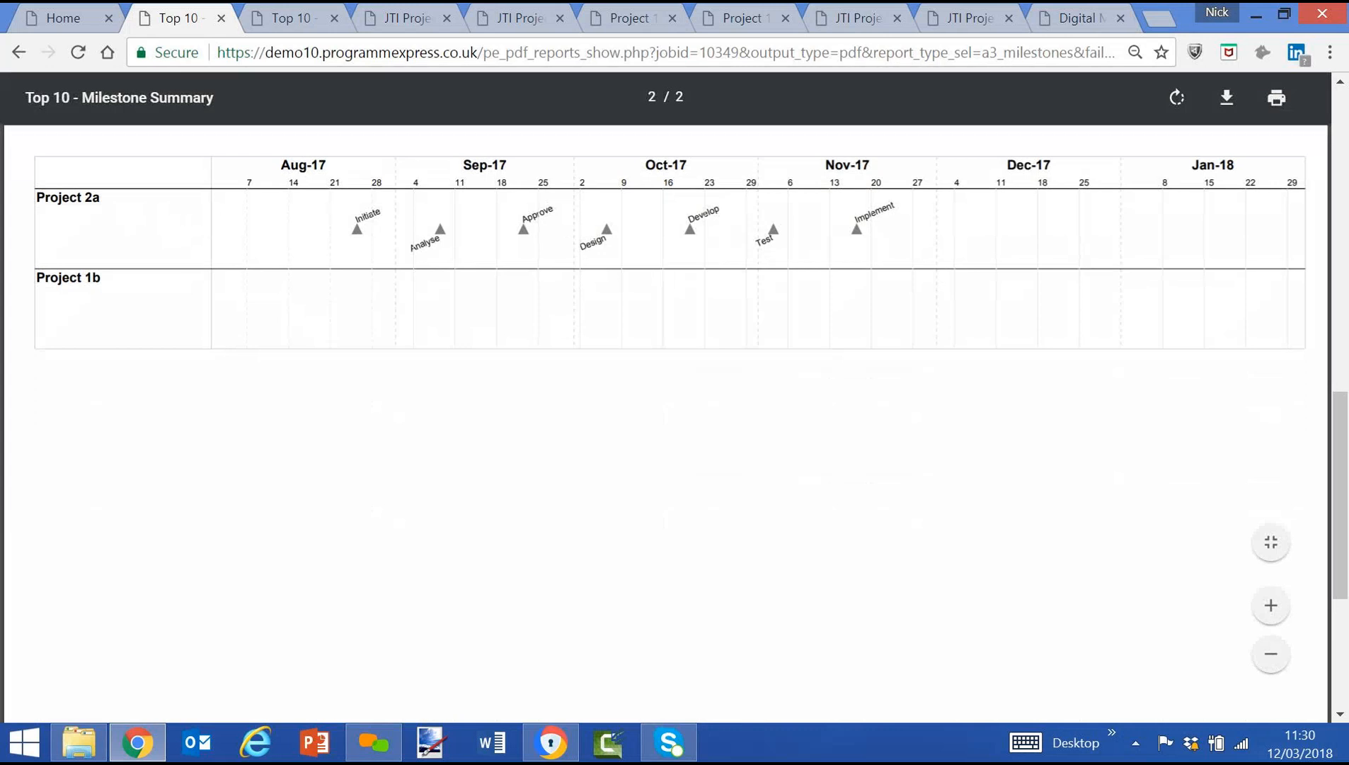
pyautogui.scroll(4, 682, 257)
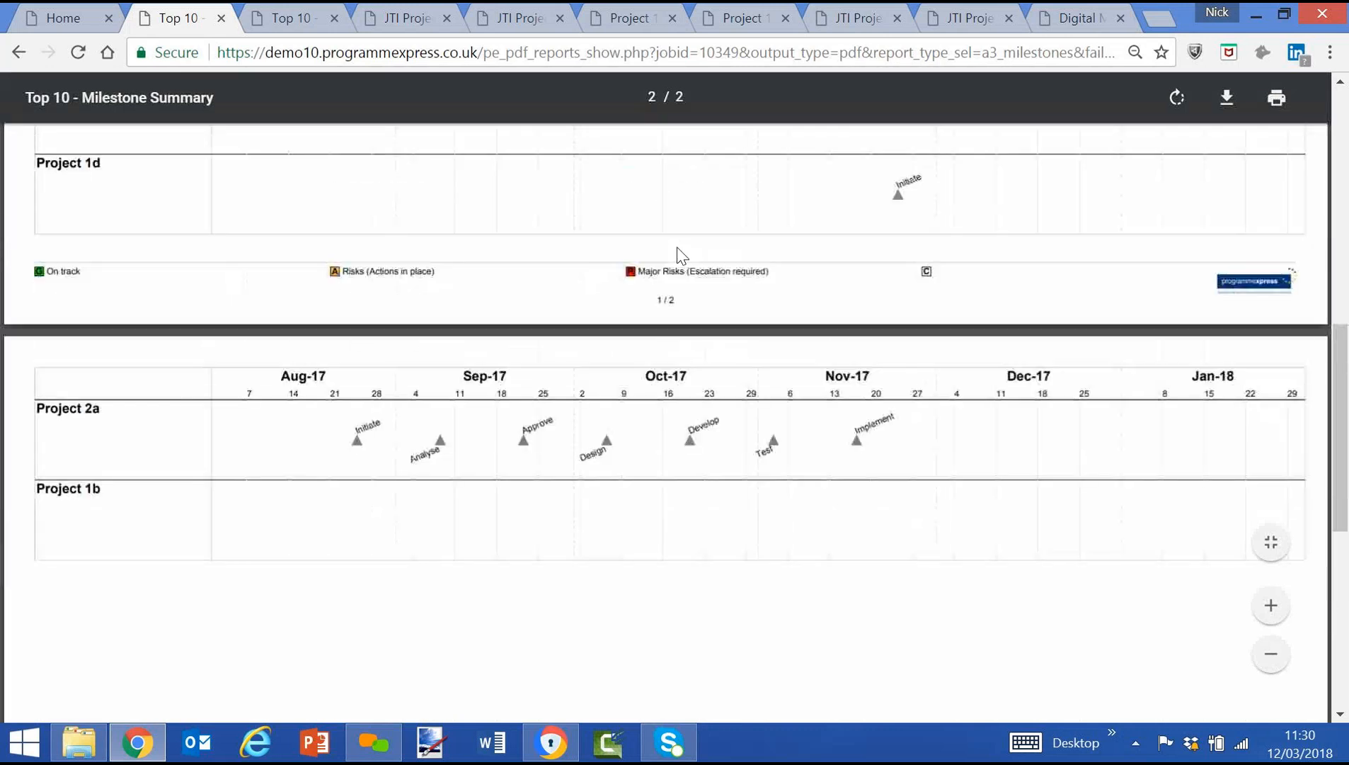
# Create a Top 10 Milestone Summary report with its plan duration set to 6 months.
pyautogui.click(63, 18)
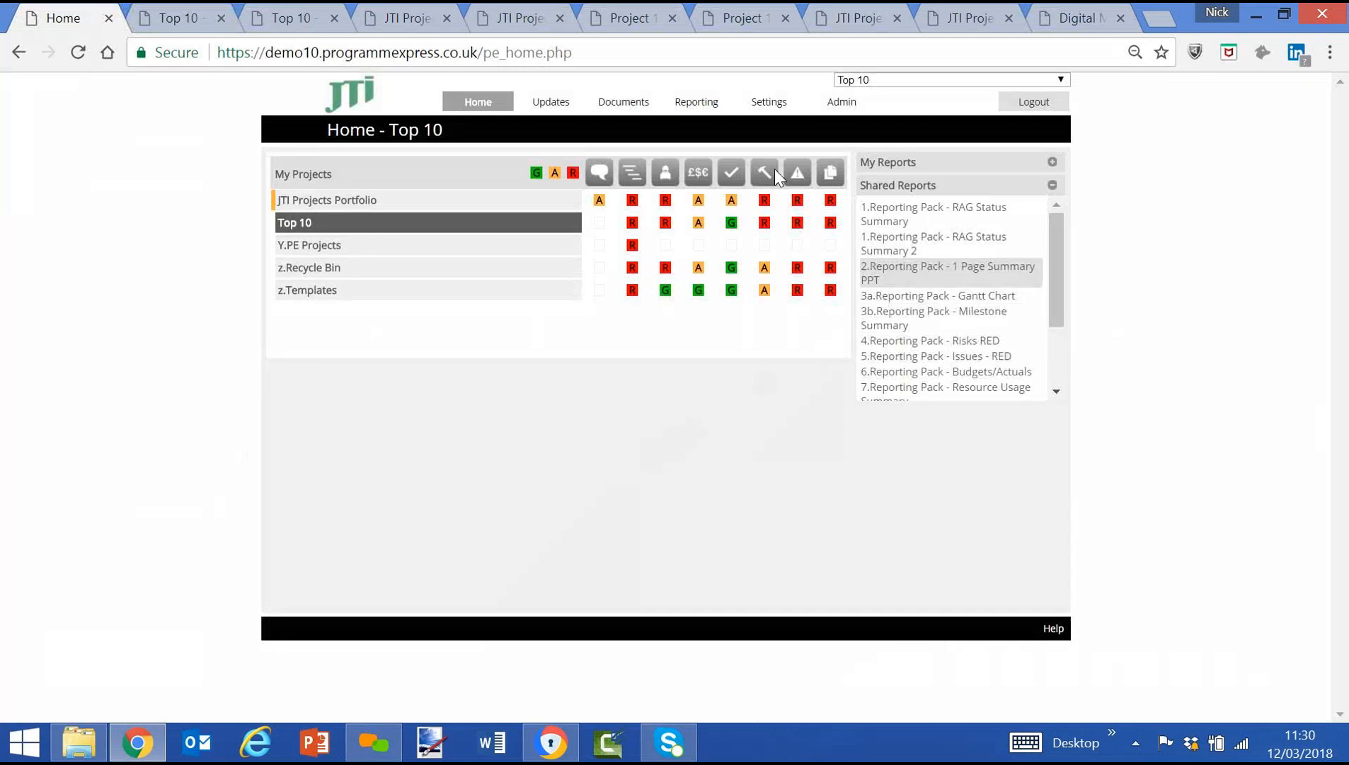
pyautogui.click(697, 124)
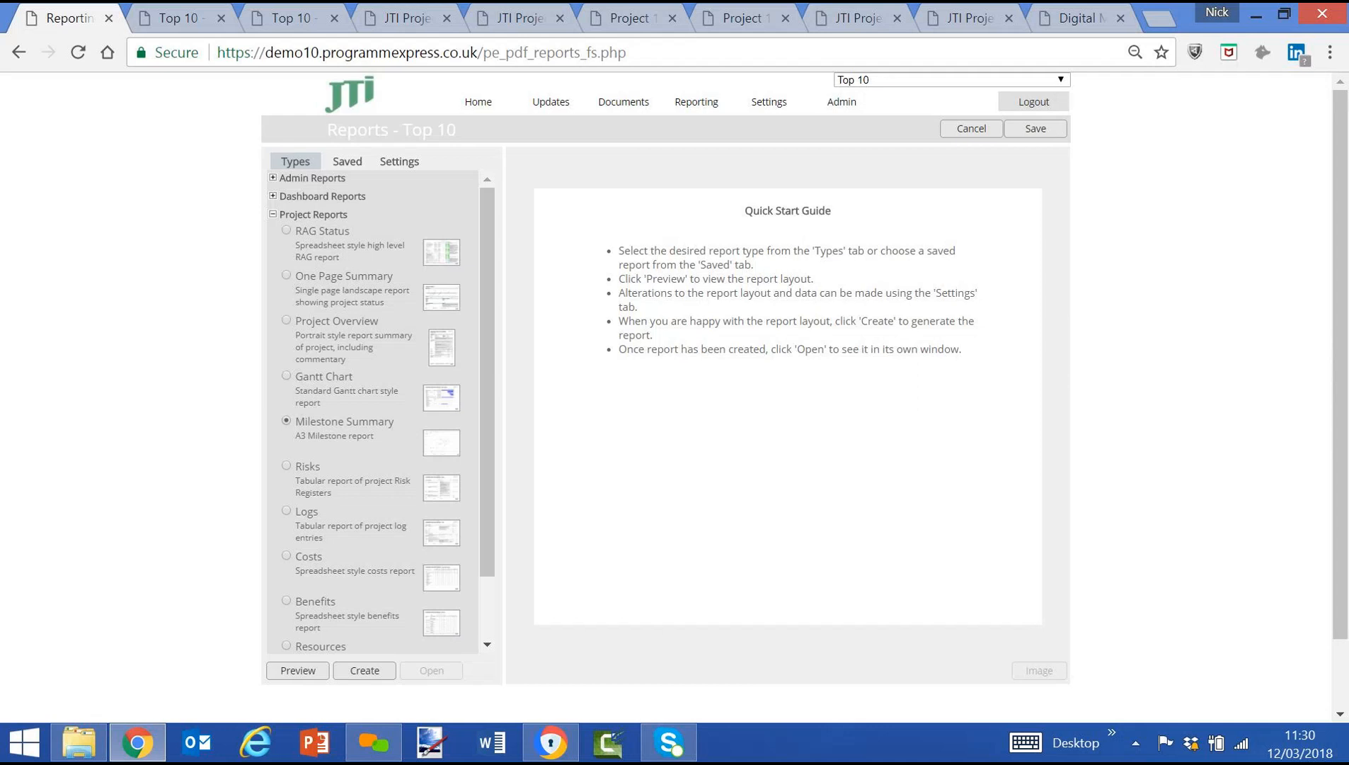
pyautogui.click(400, 161)
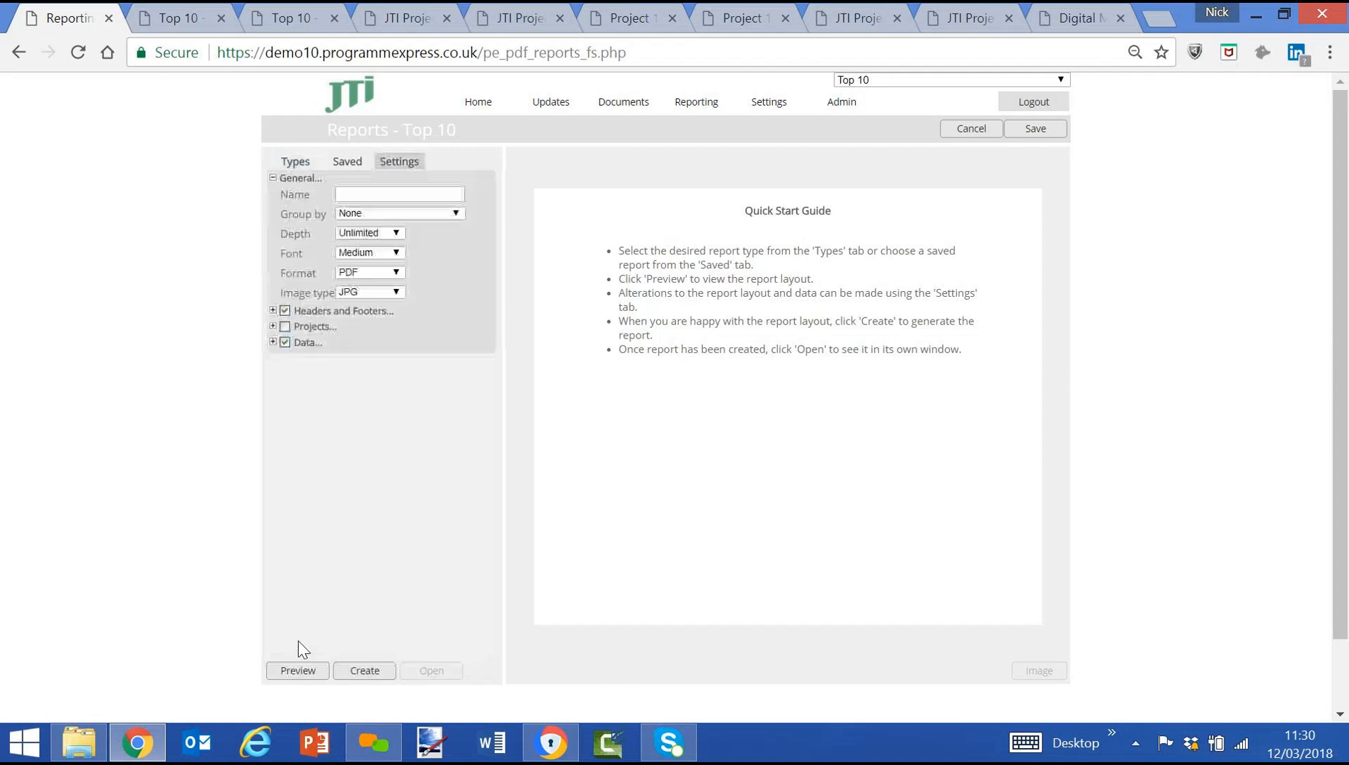
pyautogui.click(273, 342)
pyautogui.click(284, 358)
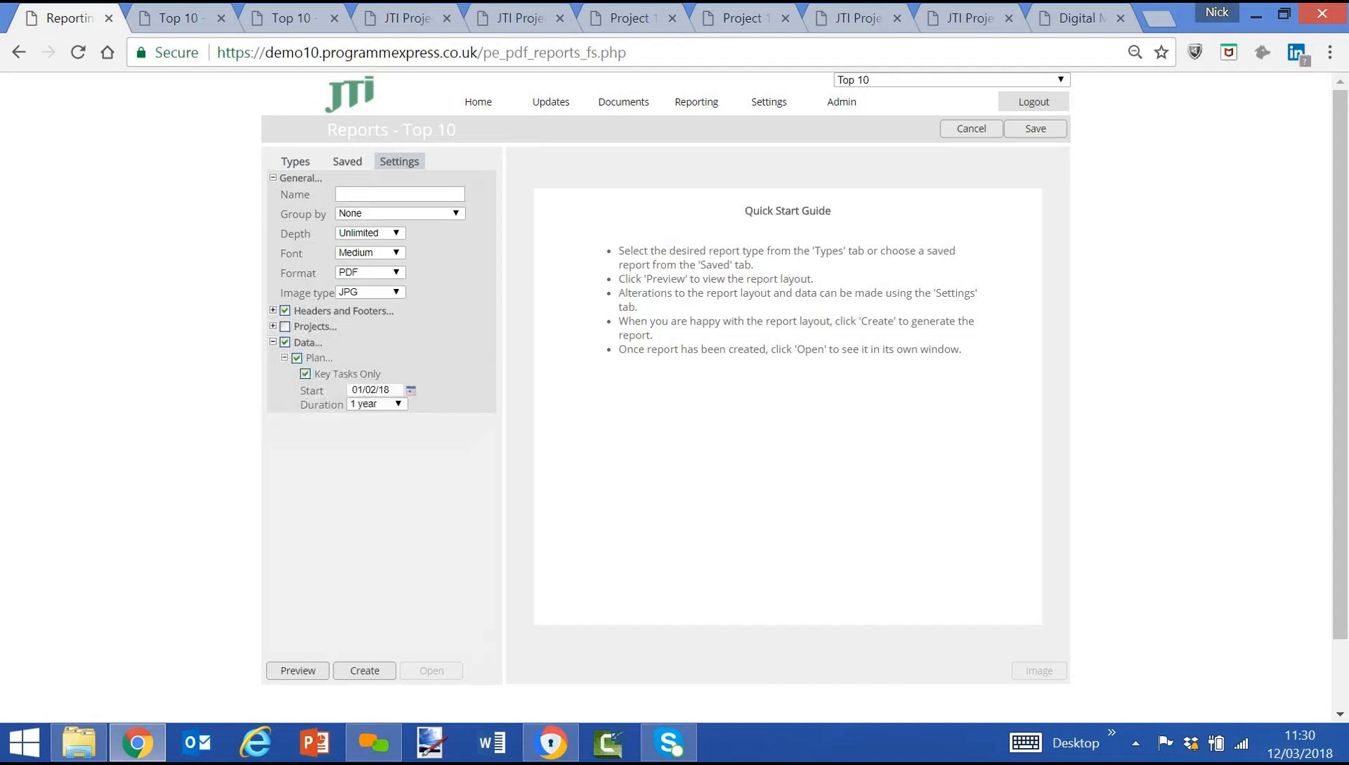
pyautogui.click(383, 404)
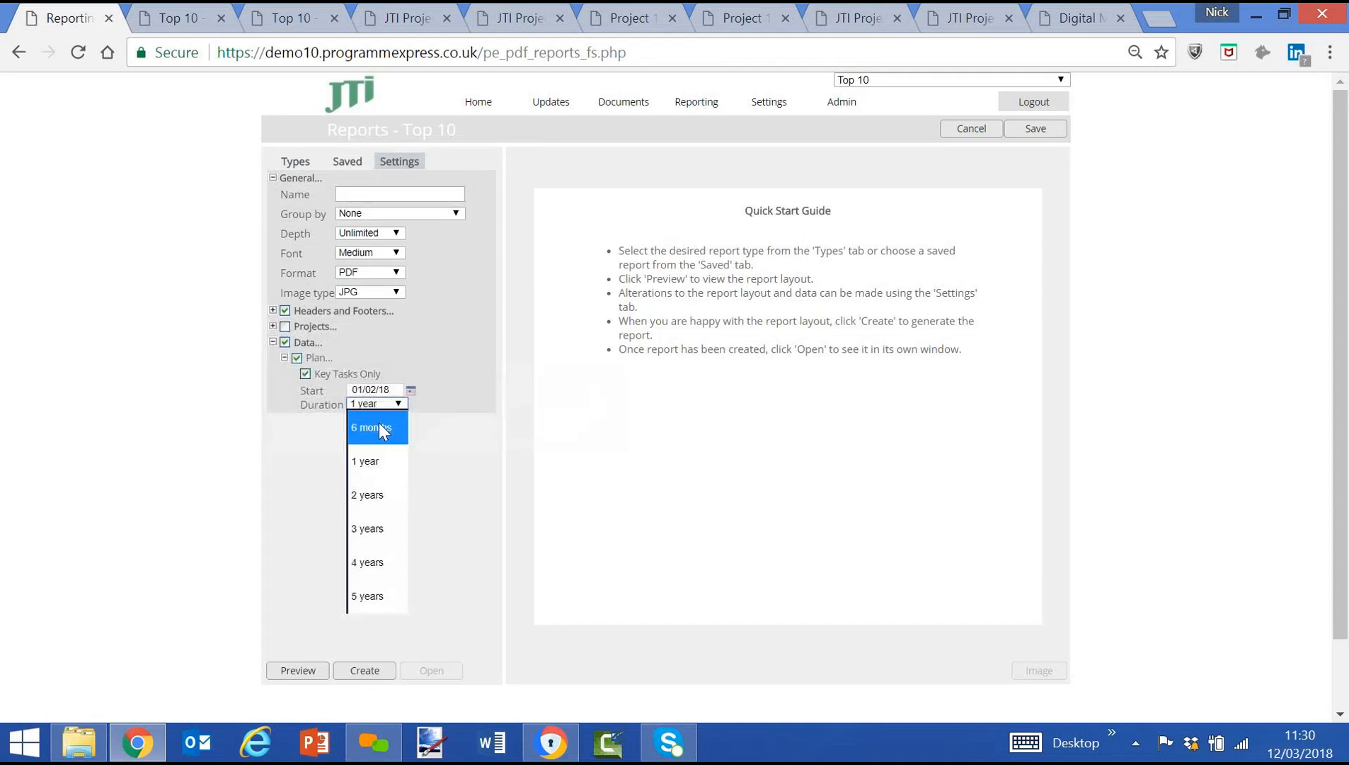
pyautogui.click(379, 423)
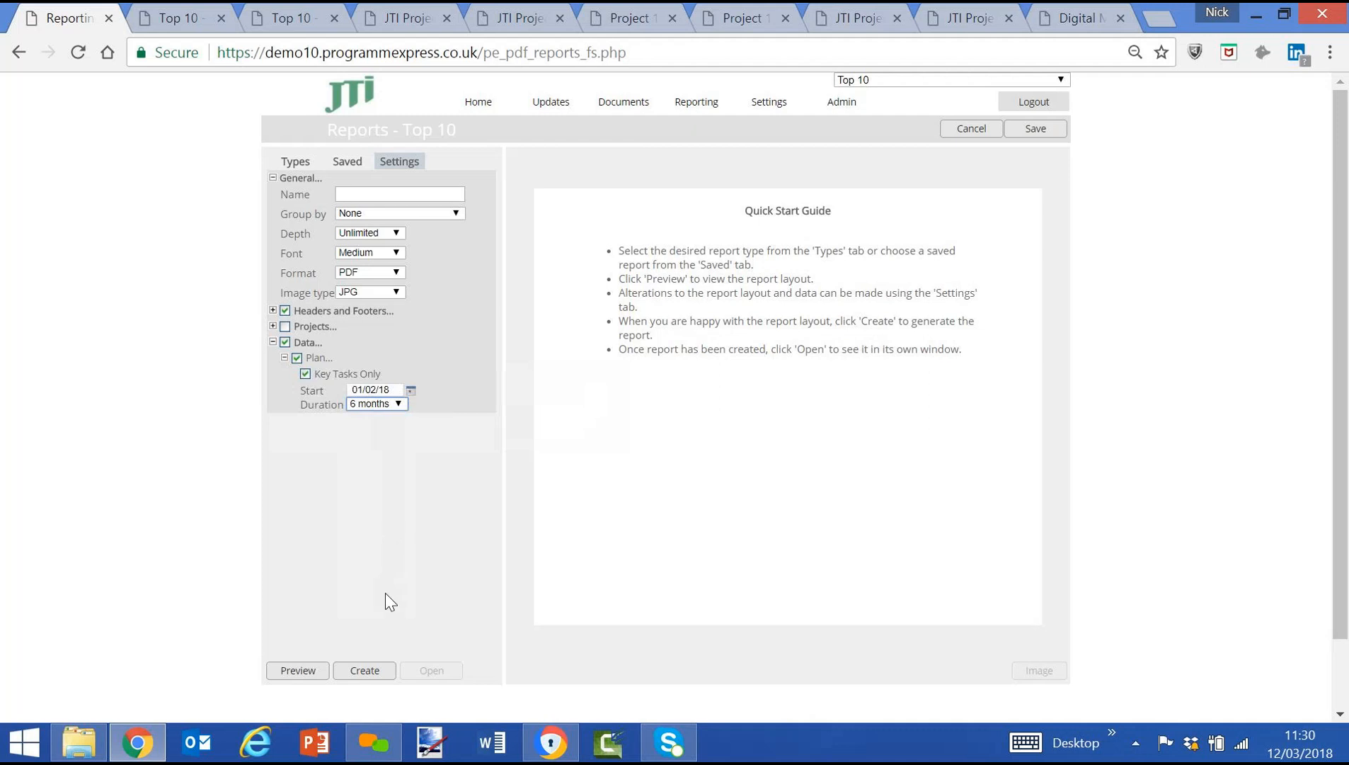
pyautogui.click(367, 674)
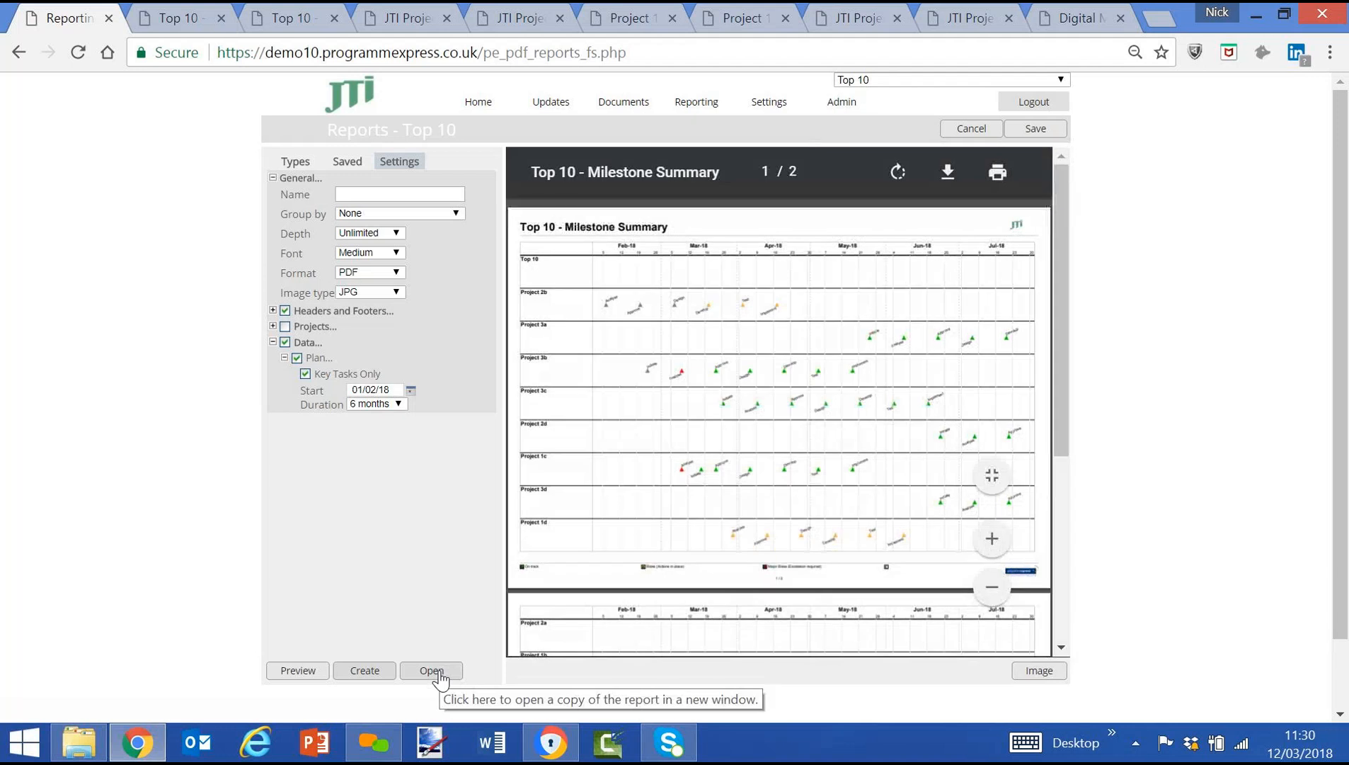
# Open the created Milestone Summary report in its own window and examine the milestones across the Top 10 projects.
pyautogui.click(440, 673)
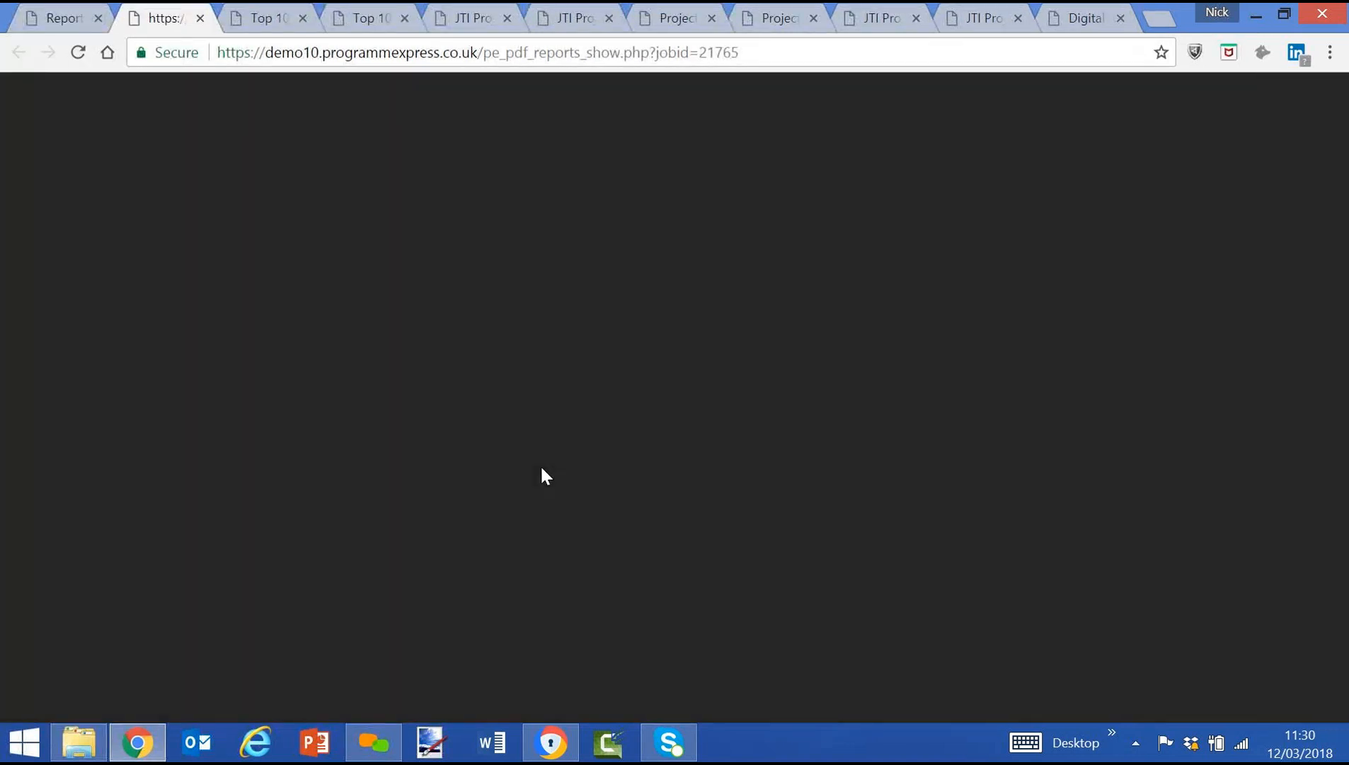
pyautogui.scroll(-6, 546, 475)
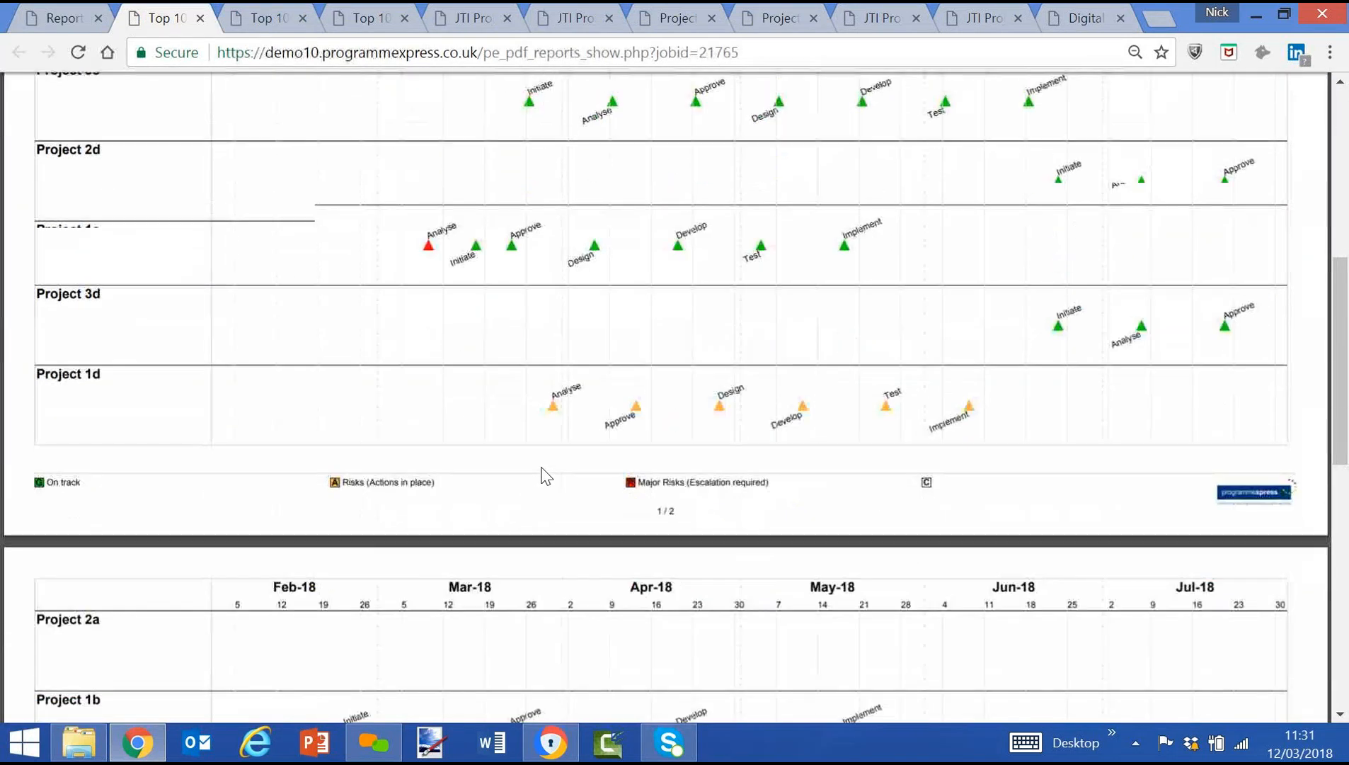
pyautogui.scroll(3, 408, 271)
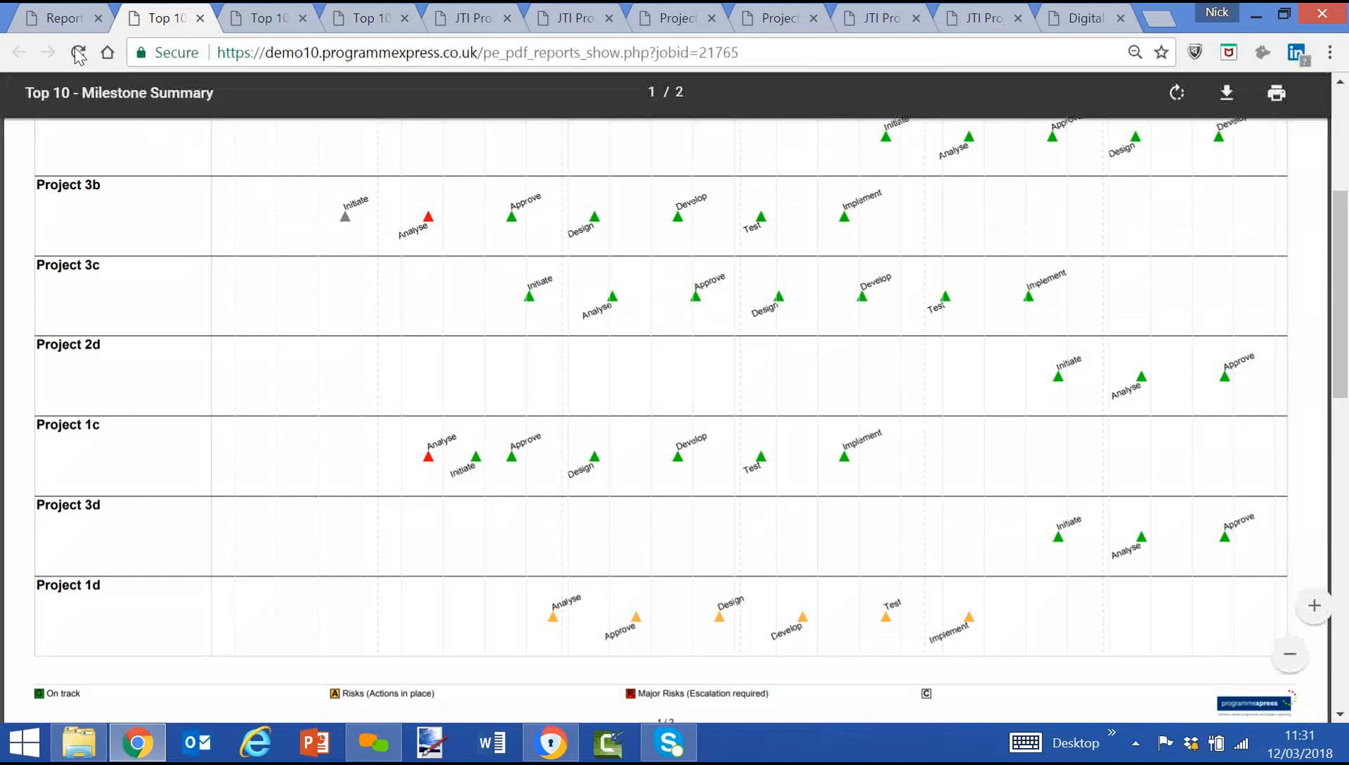
# Create a child project named JTI Demo under Digital Marketing in the JTI Projects Portfolio, using the Standard Project 3 template.
pyautogui.click(62, 24)
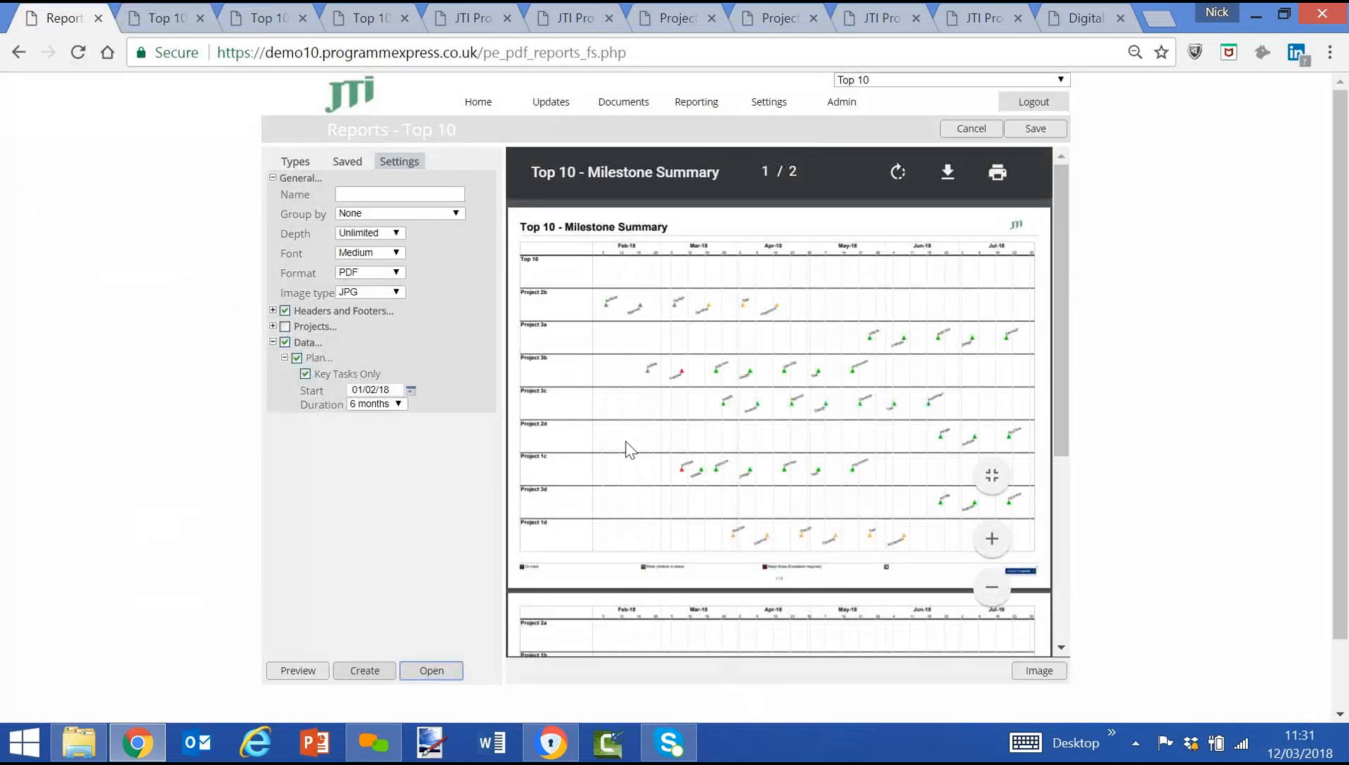
pyautogui.click(477, 107)
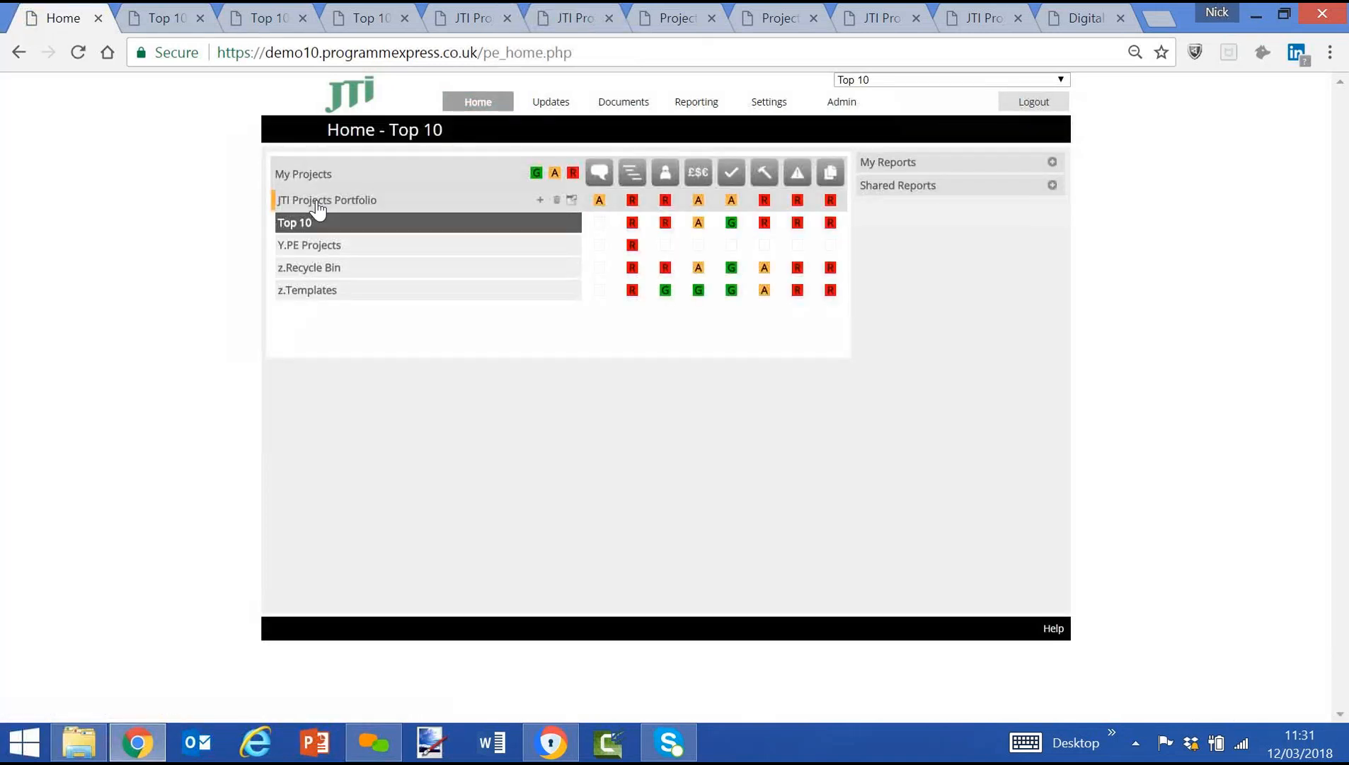
pyautogui.click(318, 207)
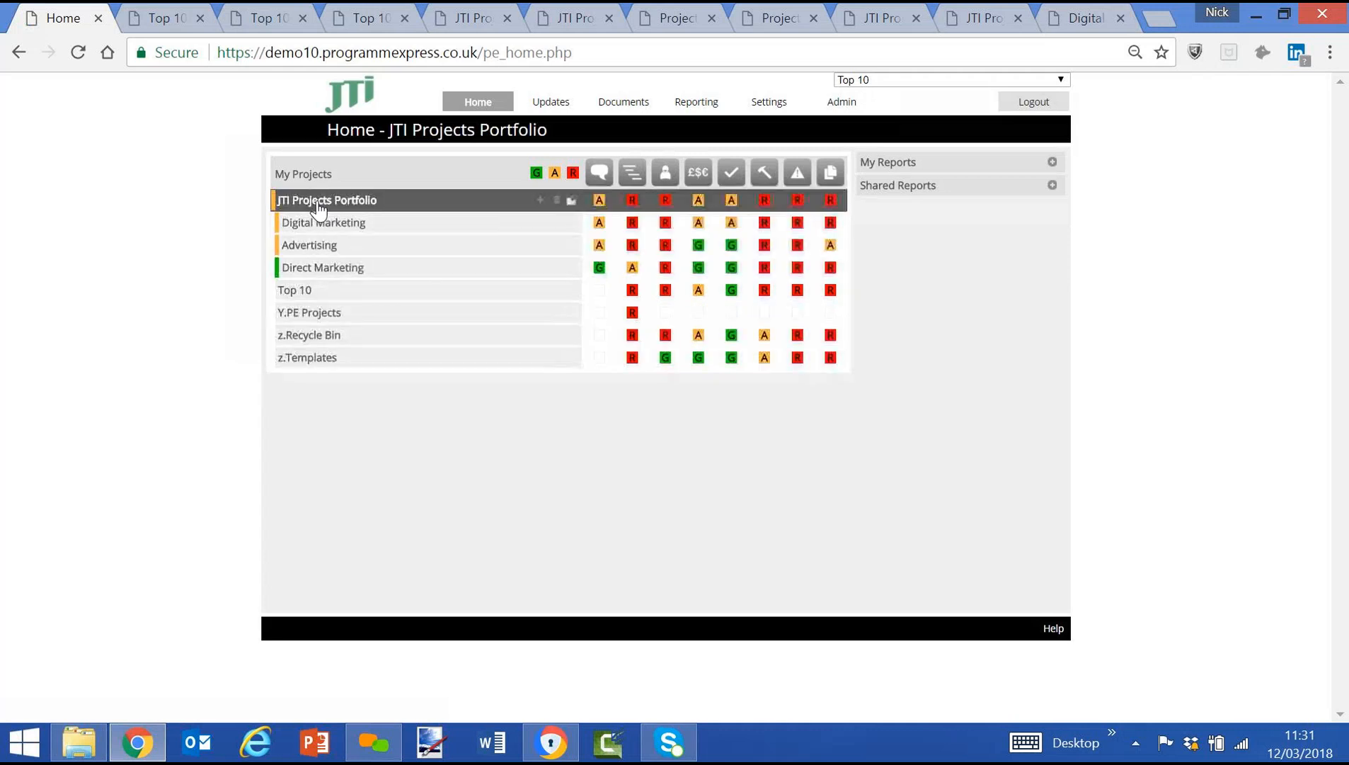
pyautogui.click(330, 231)
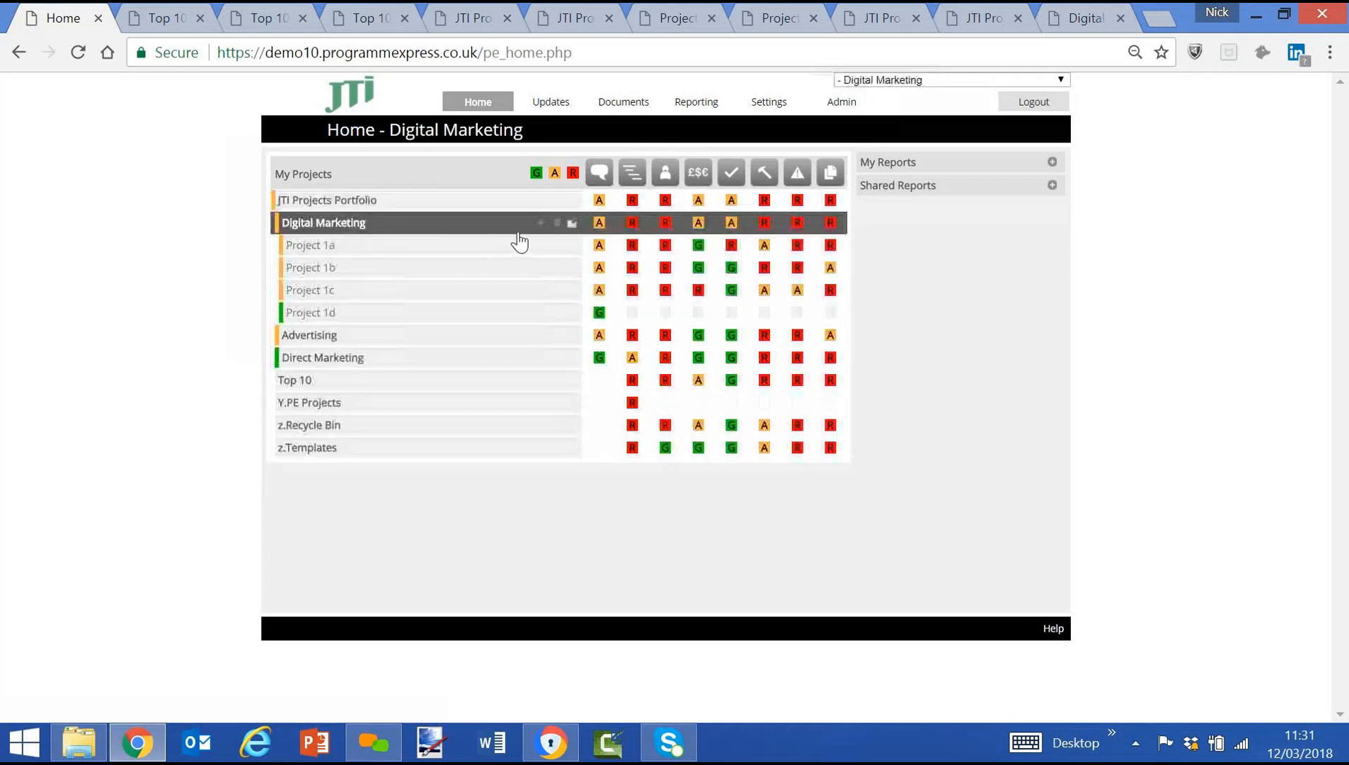
pyautogui.click(541, 223)
pyautogui.click(488, 231)
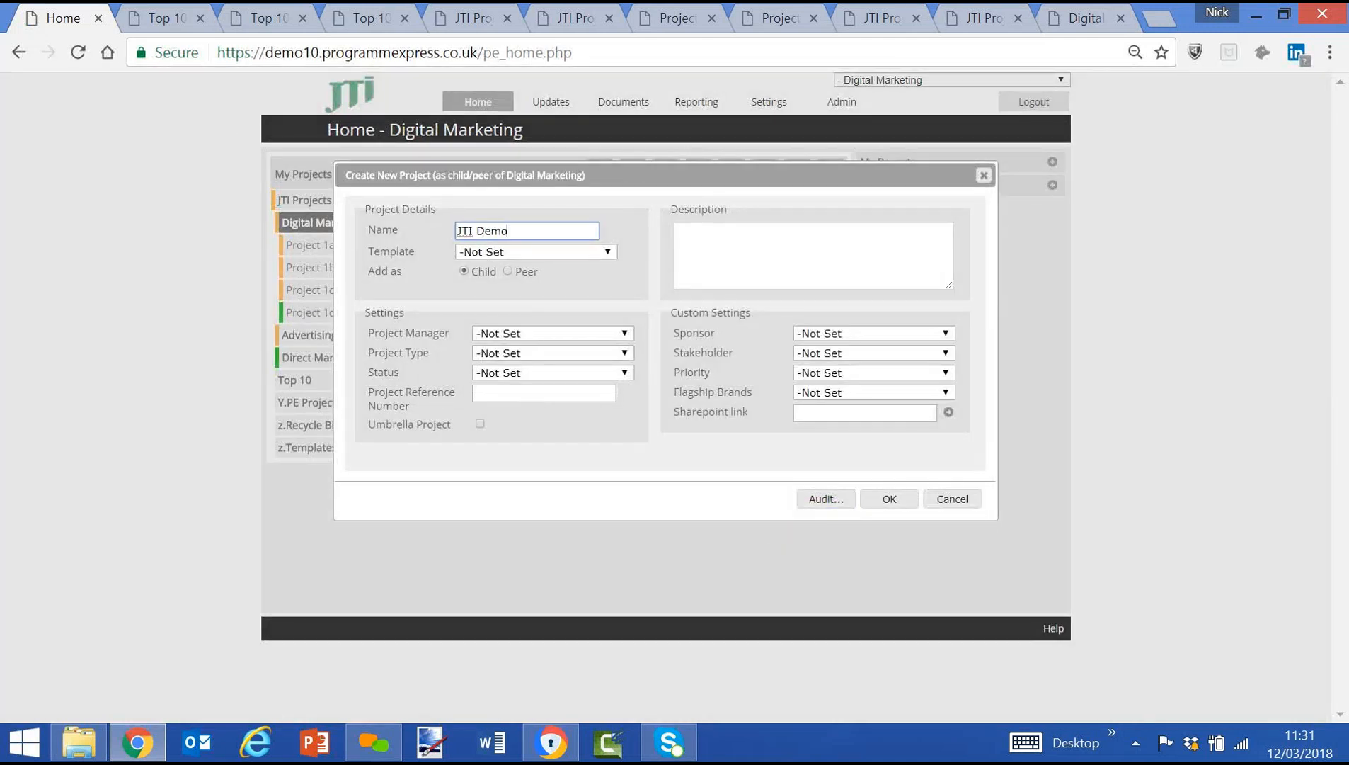
pyautogui.click(510, 251)
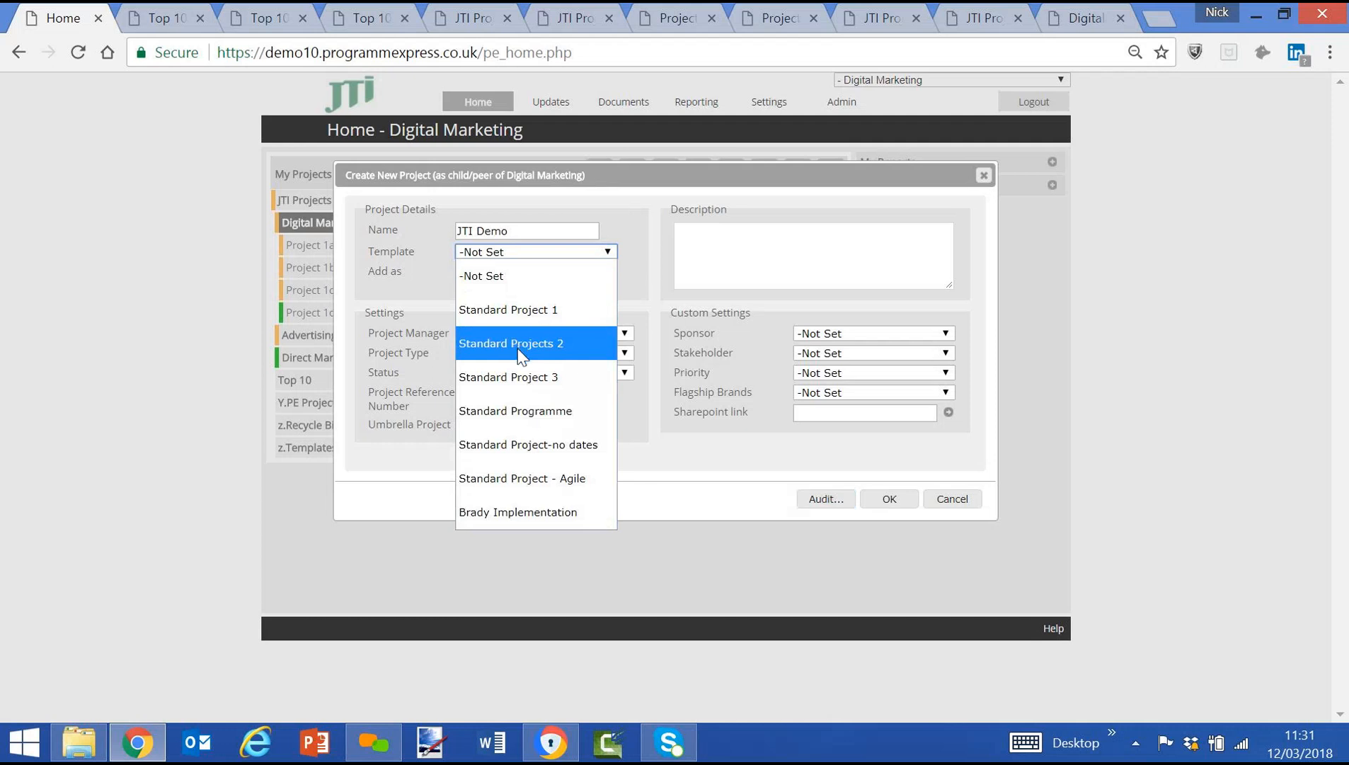
pyautogui.click(522, 382)
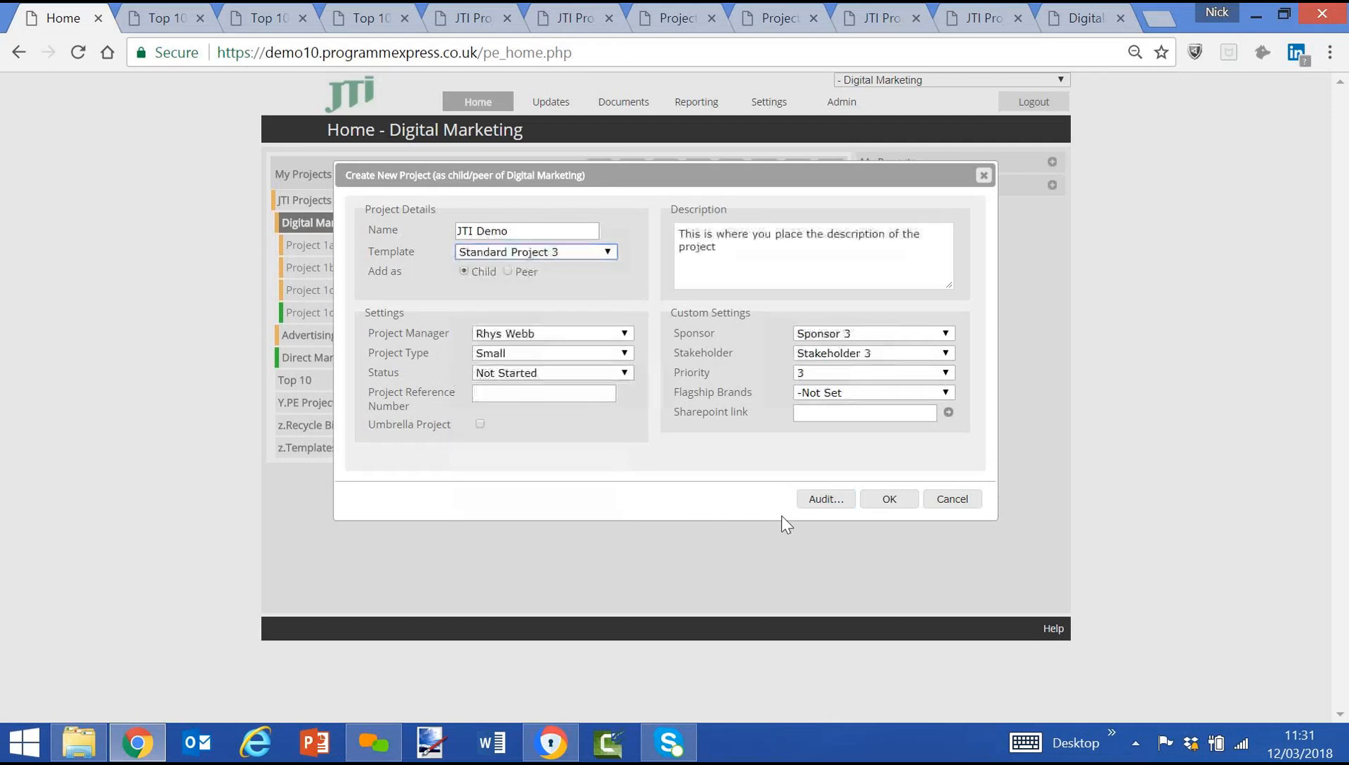
pyautogui.click(889, 500)
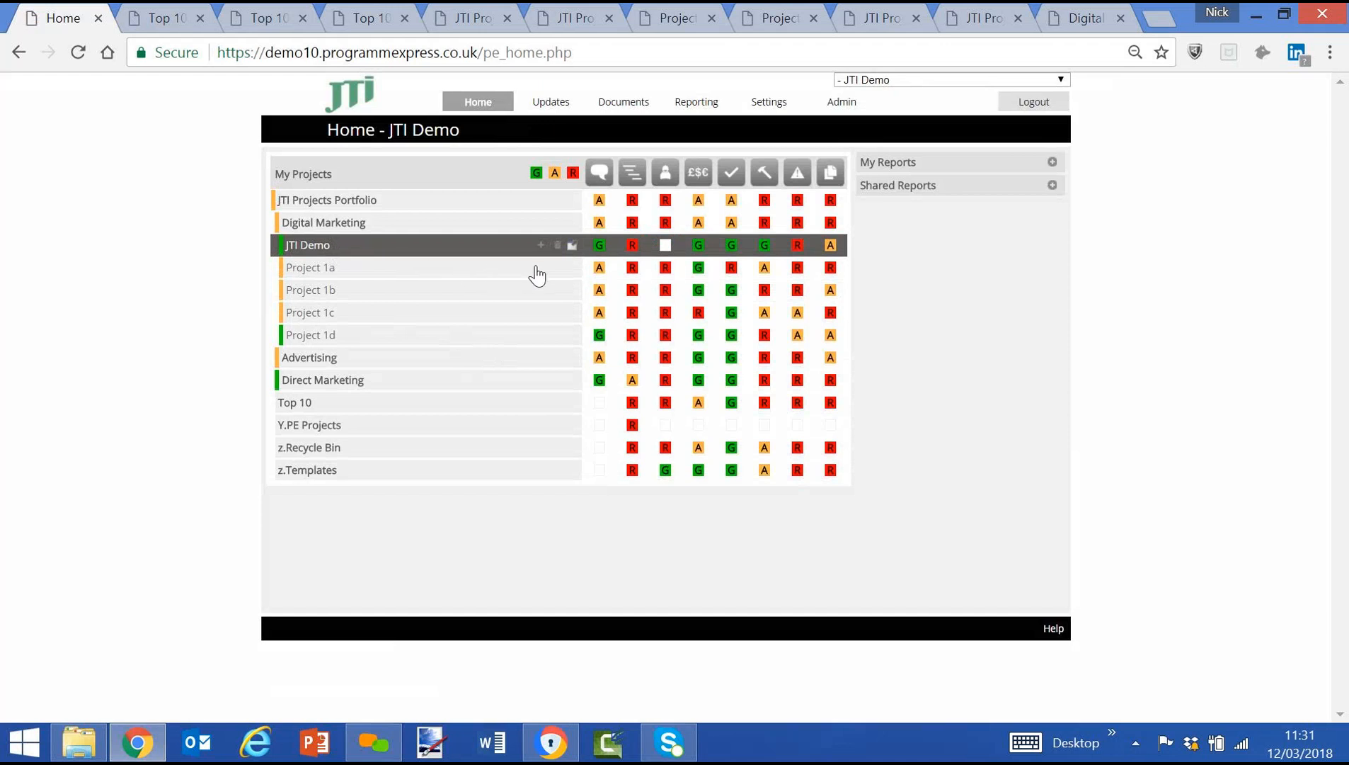
# Review the milestone plan of the JTI Demo project, return to the home page and delete the project.
pyautogui.click(631, 246)
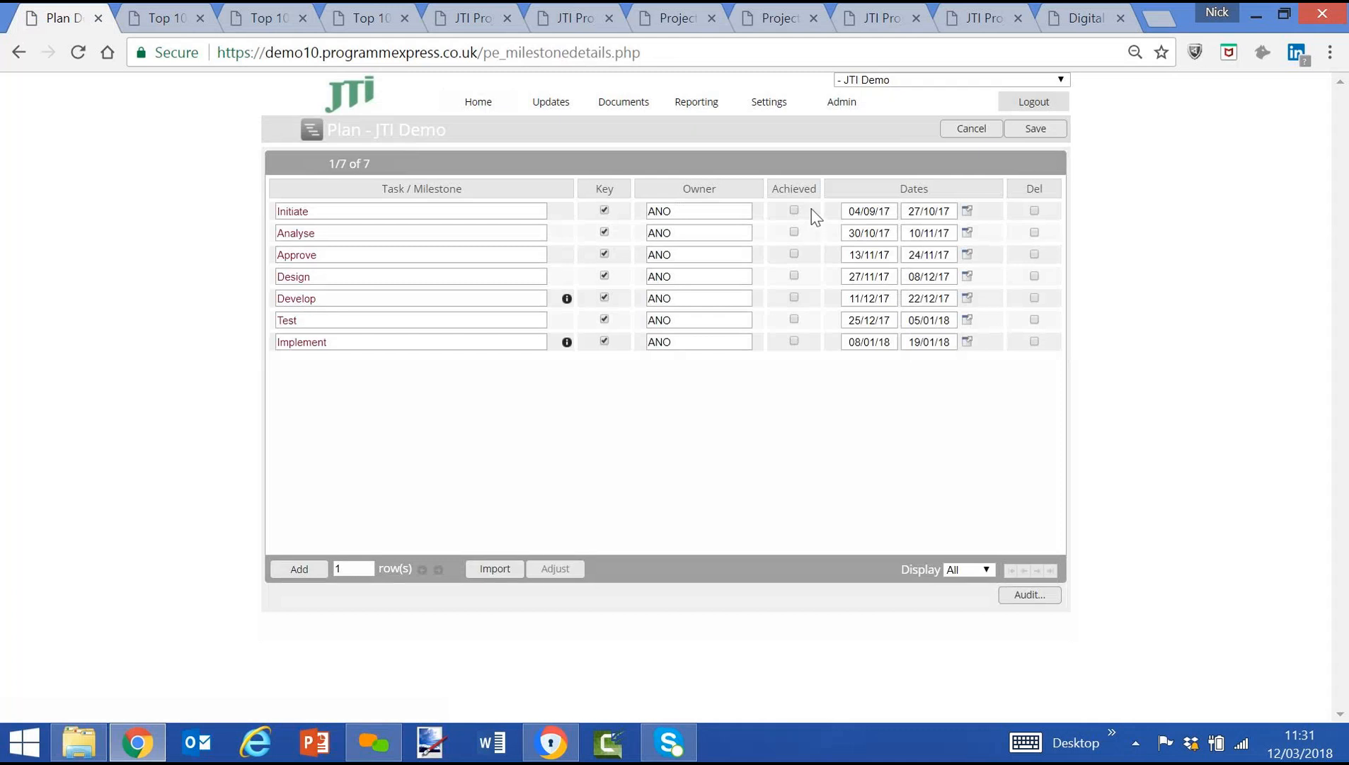
pyautogui.click(471, 108)
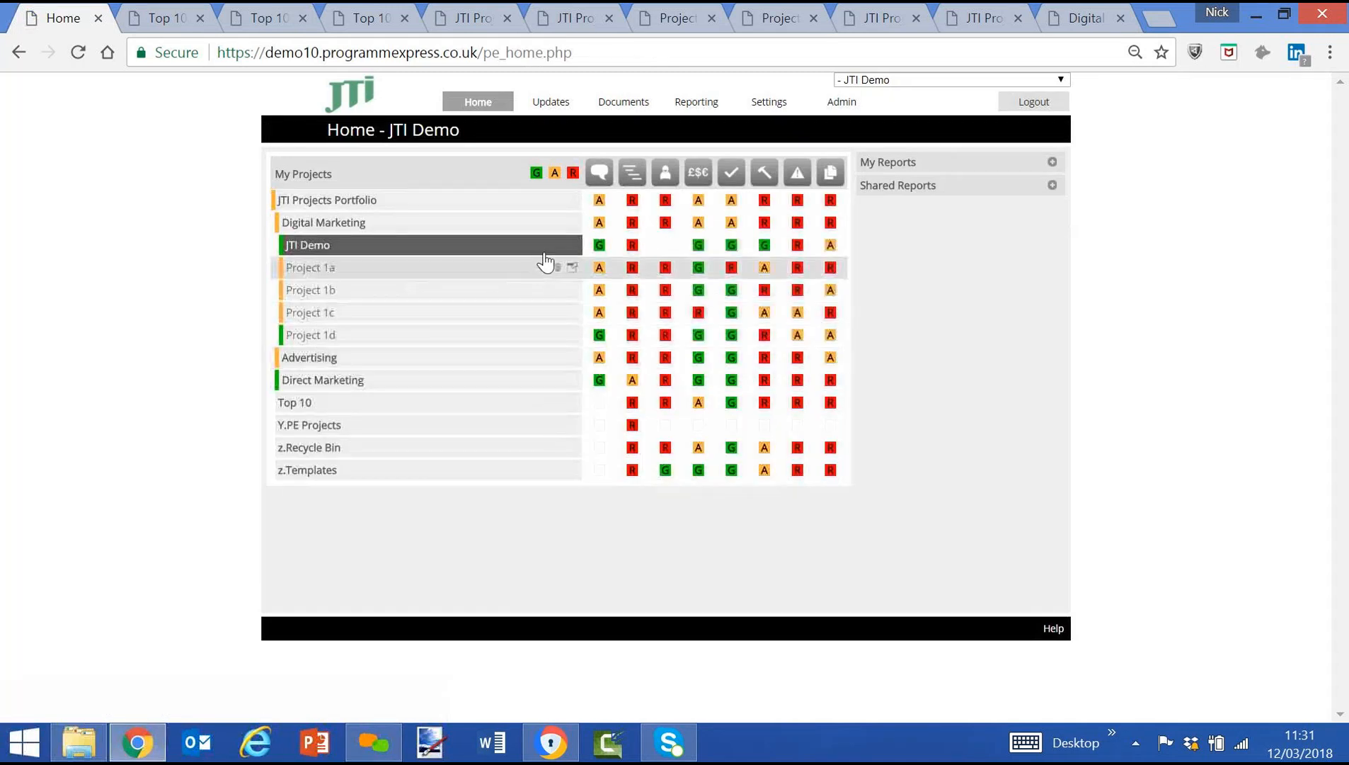
pyautogui.click(558, 245)
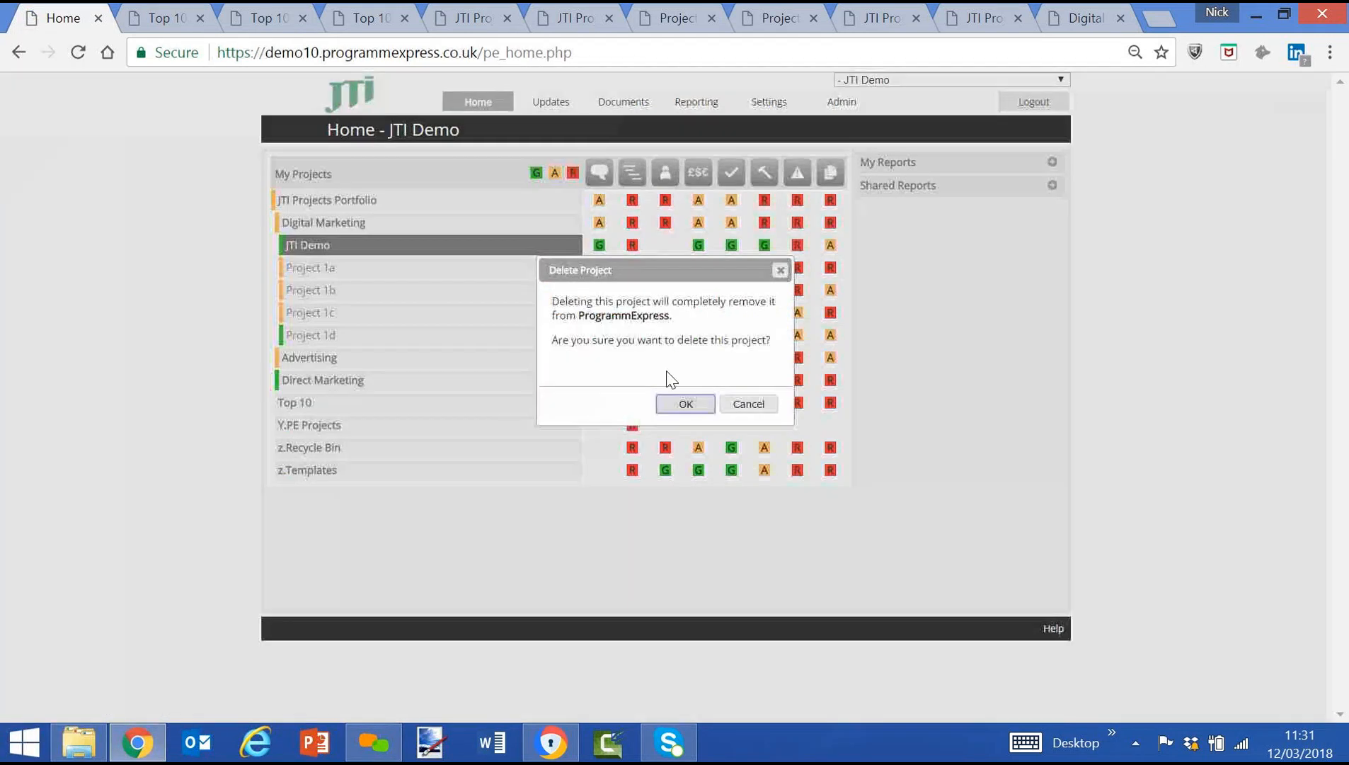
pyautogui.click(685, 405)
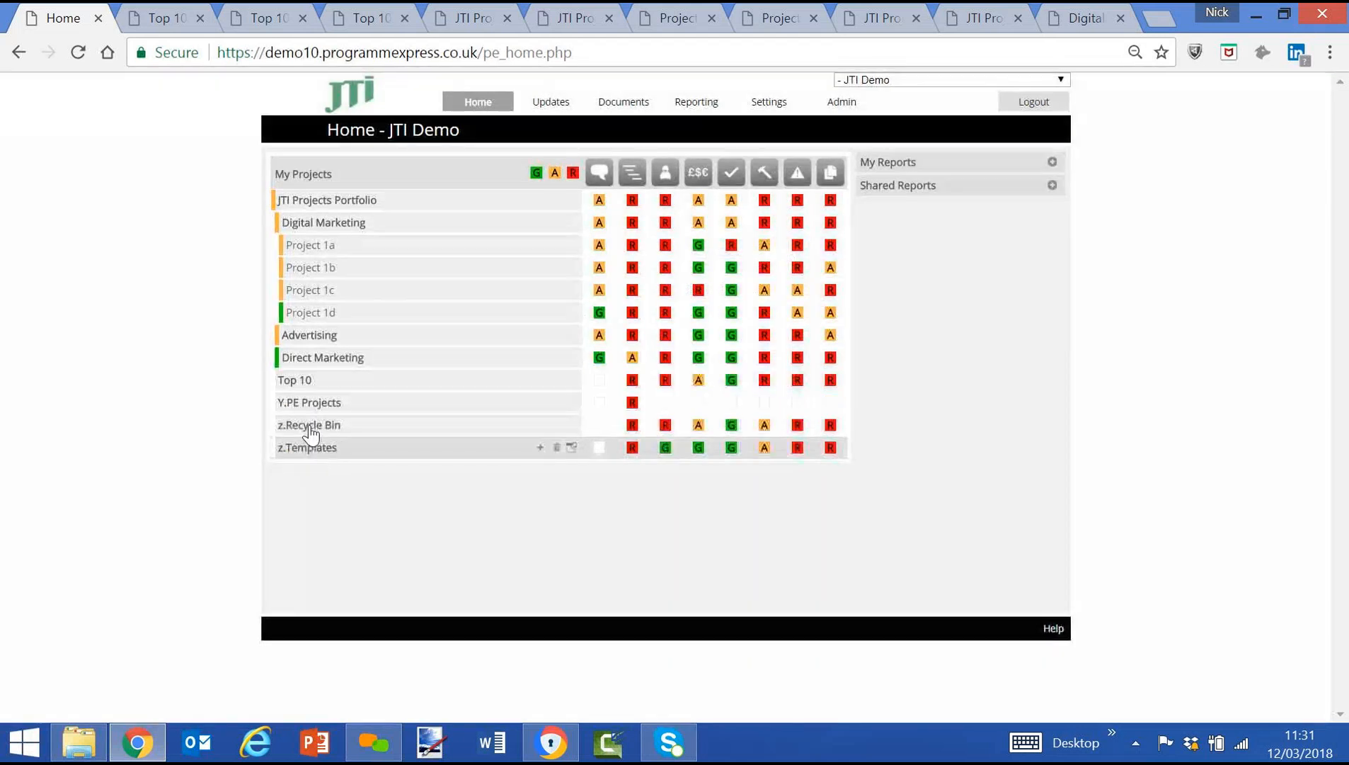
# Expand z.Recycle Bin and look through its contents for the deleted JTI Demo project.
pyautogui.click(310, 429)
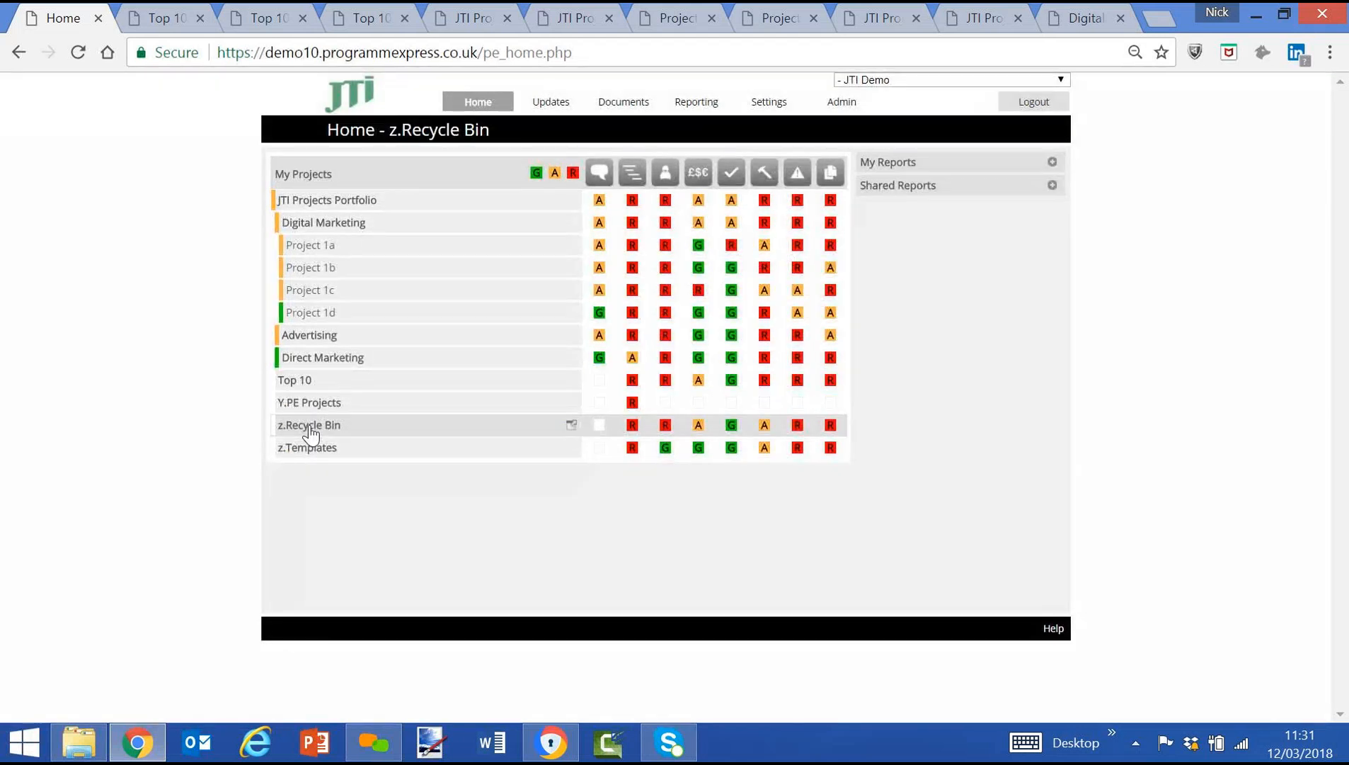
pyautogui.scroll(-6, 310, 430)
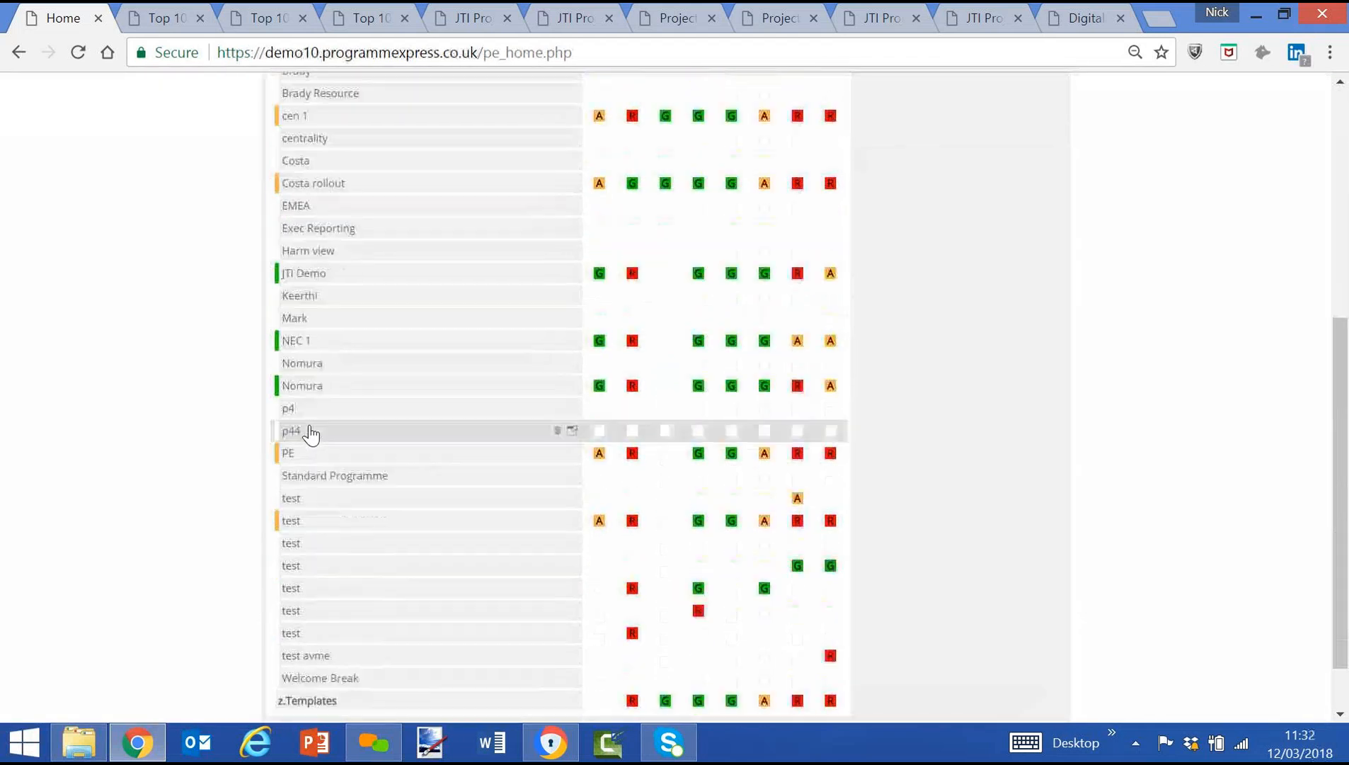
pyautogui.scroll(6, 351, 304)
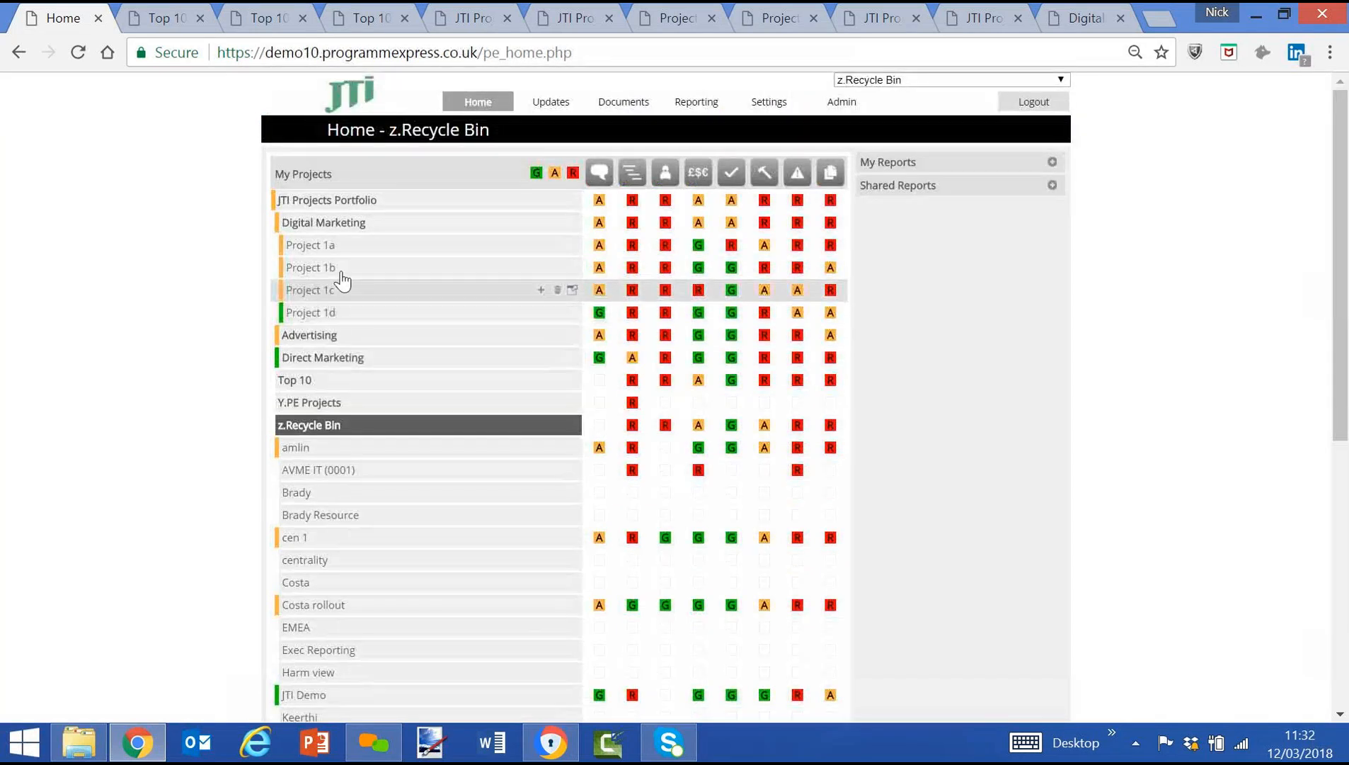
# Browse the project hierarchy through the JTI Projects Portfolio, the Top 10 group, and the Digital Marketing and Advertising programmes.
pyautogui.click(322, 204)
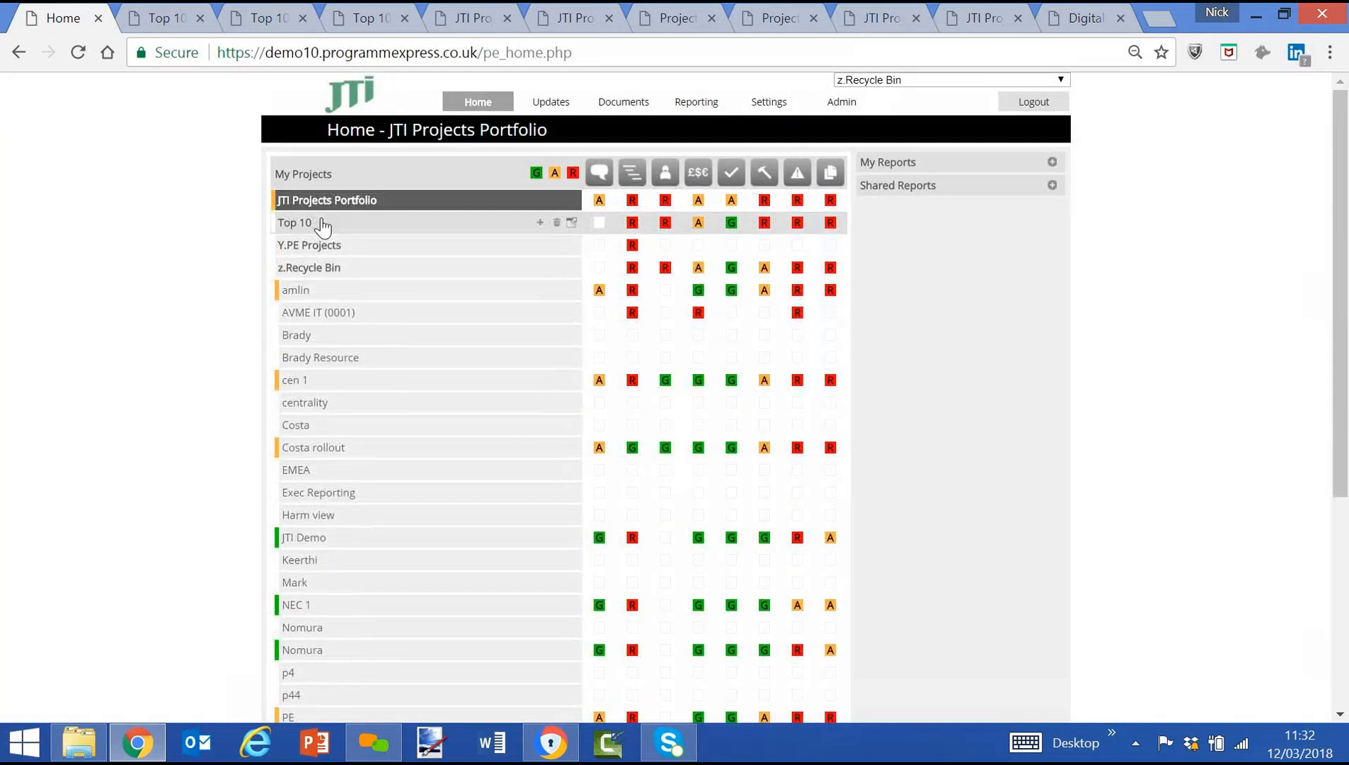
pyautogui.click(322, 223)
pyautogui.click(317, 201)
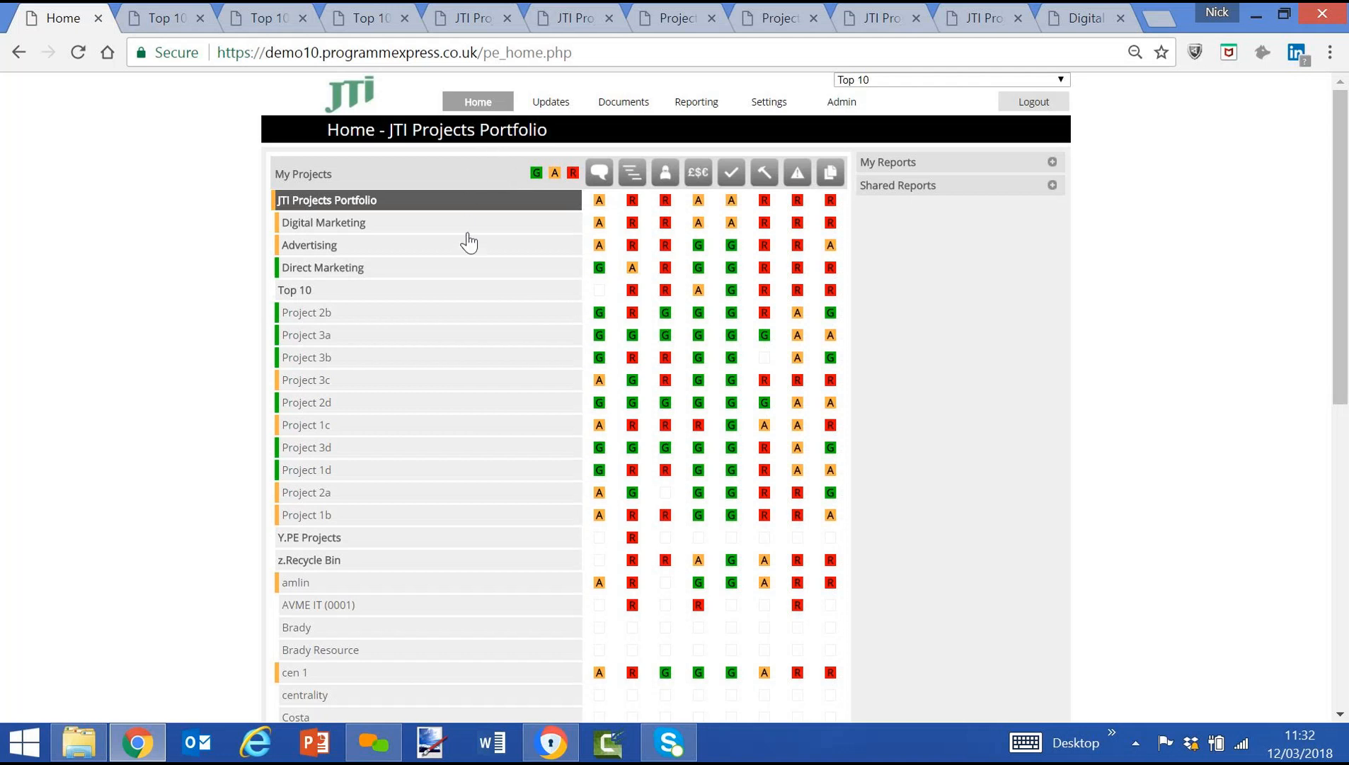
pyautogui.click(422, 302)
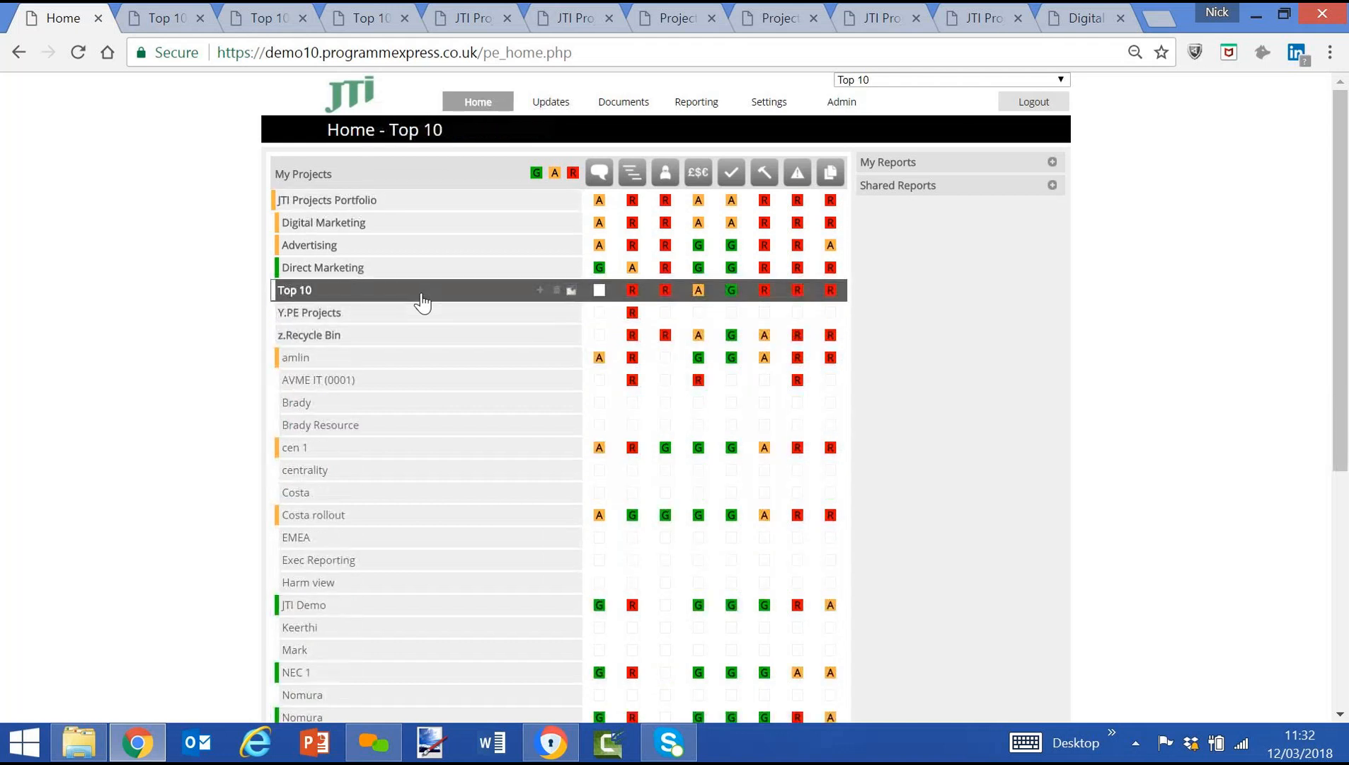
pyautogui.click(357, 228)
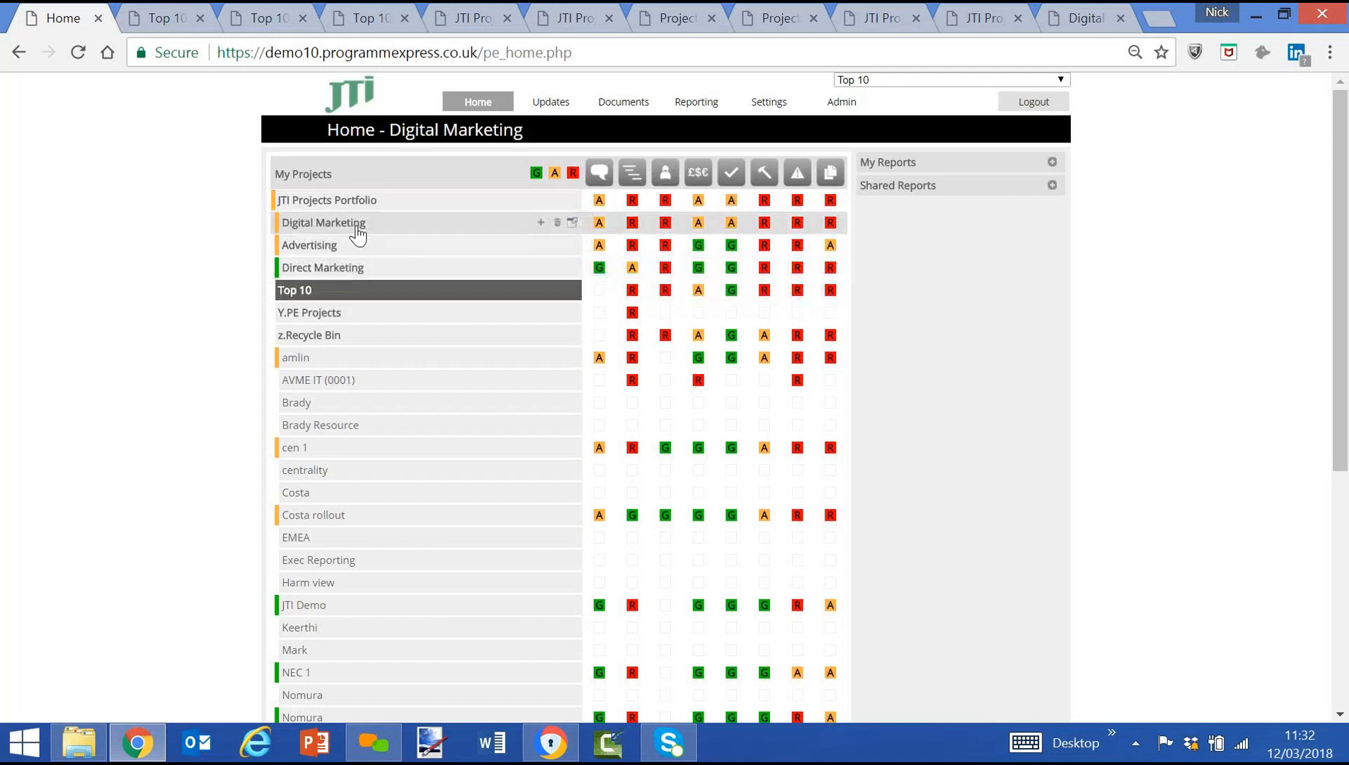
pyautogui.click(381, 347)
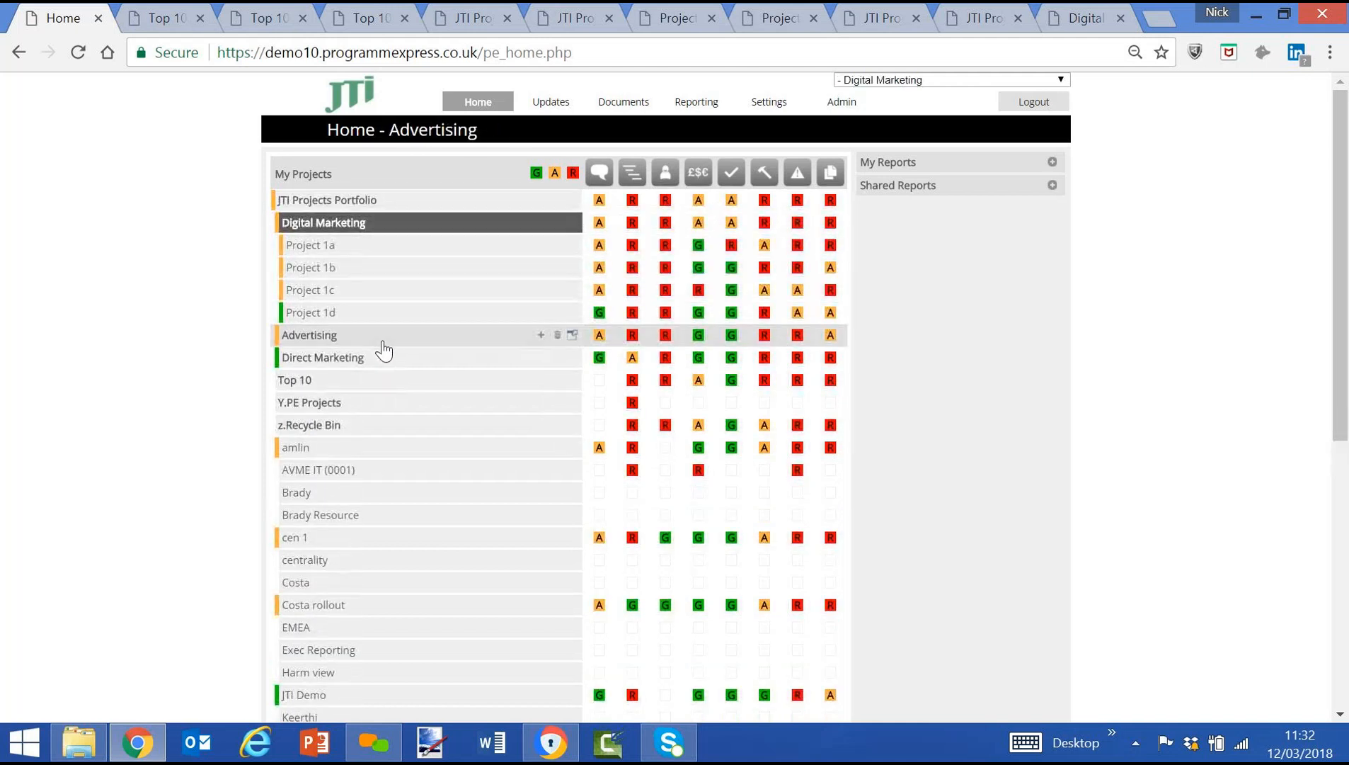